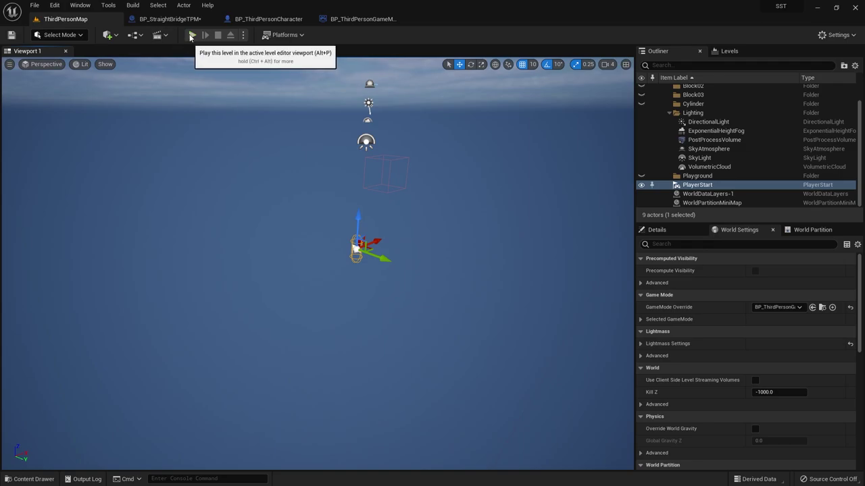
- Test-play the level, stop the session, and tilt the view toward the player start
left_click(192, 35)
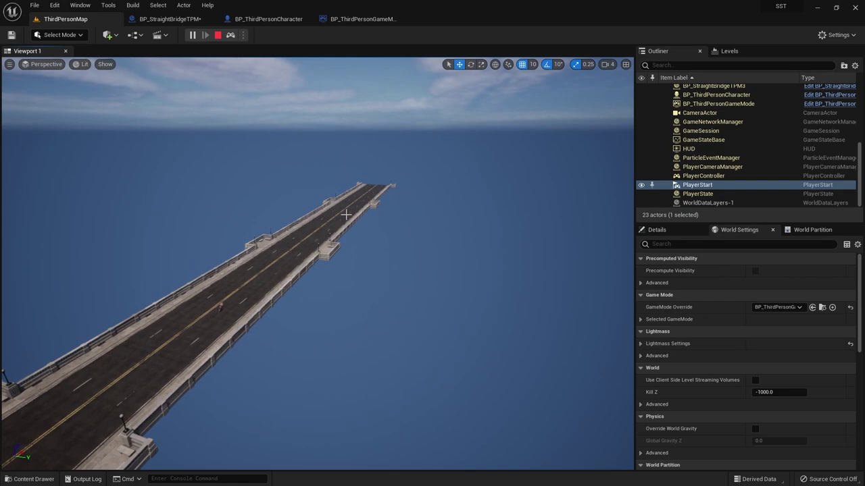
key("Escape")
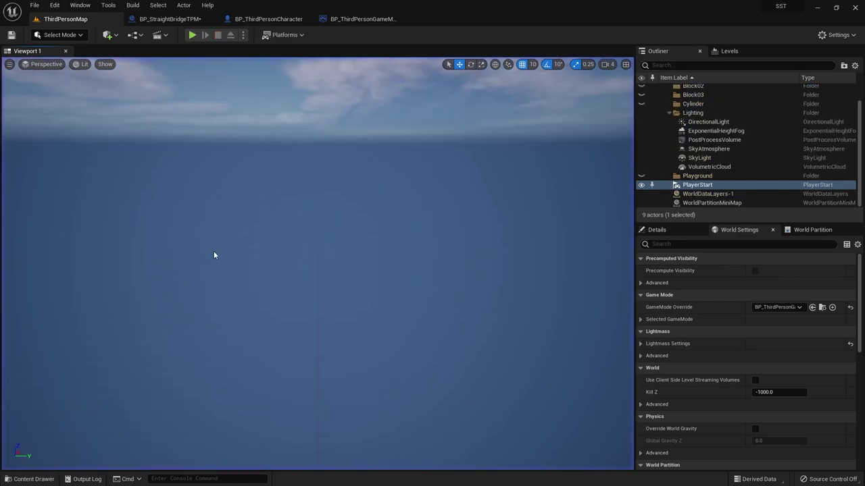
right_click_drag(235, 237, 294, 187)
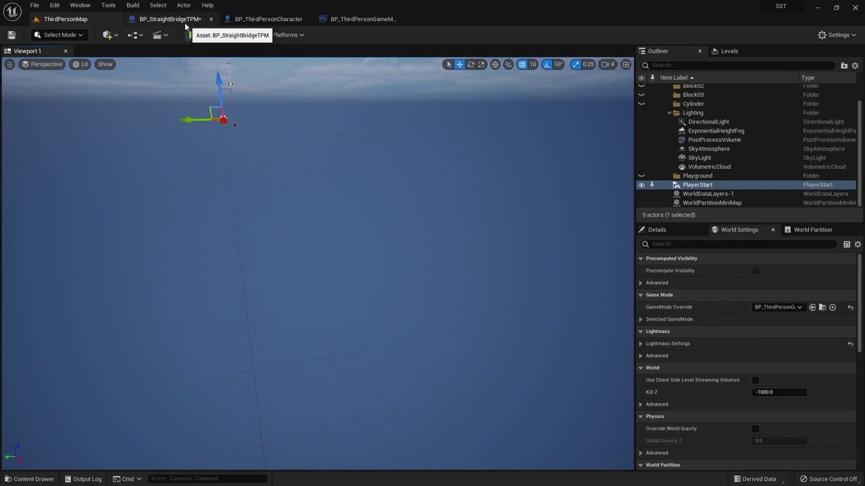
- Add a Box Collision component to BP_StraightBridgeTPM and name it OLNewBridge
left_click(181, 25)
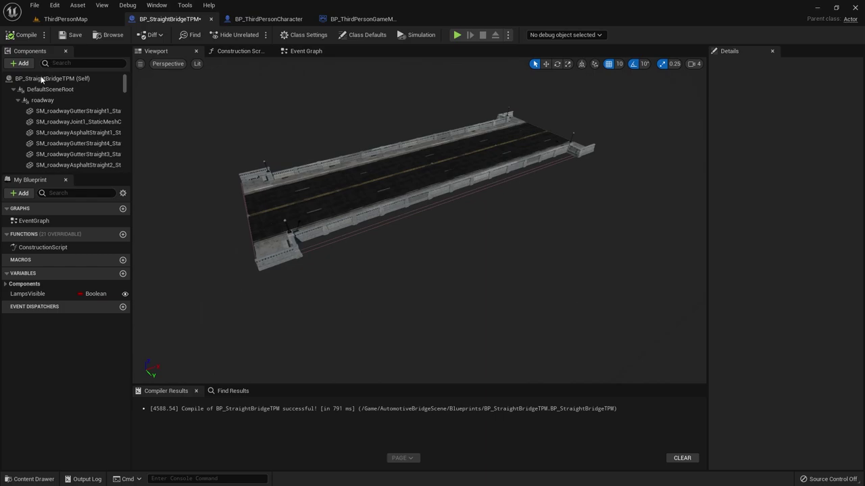
left_click(19, 64)
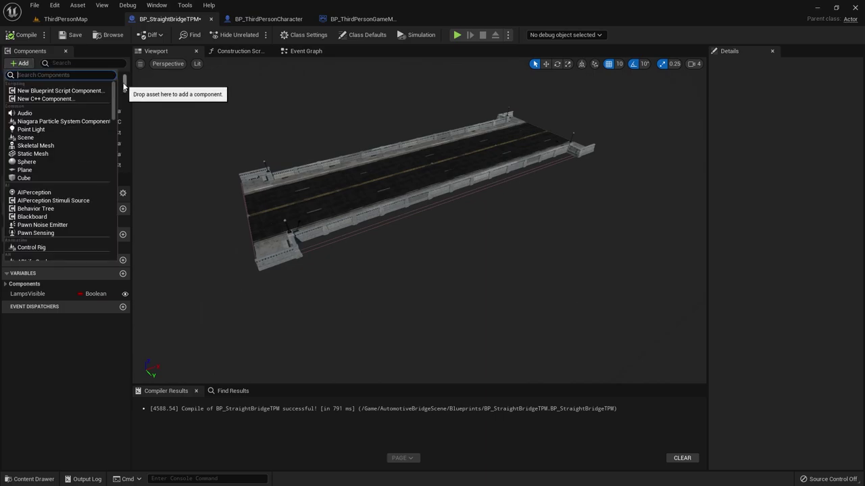
type("BOx")
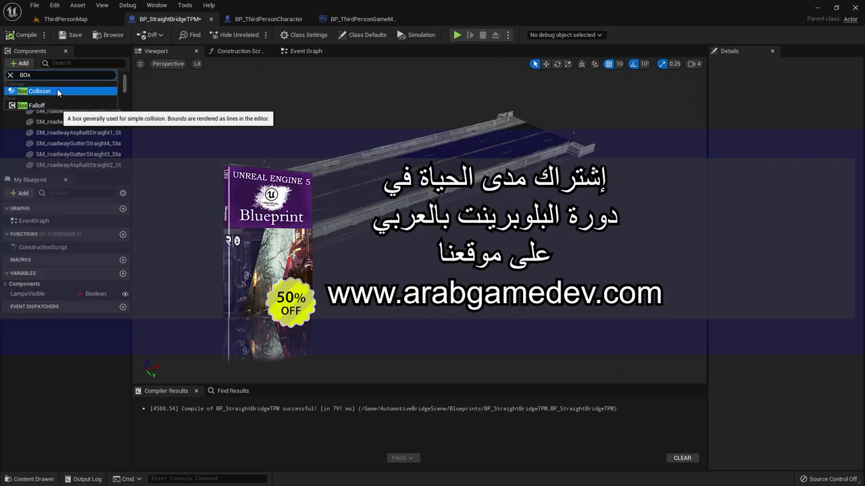
left_click(58, 92)
type("Over")
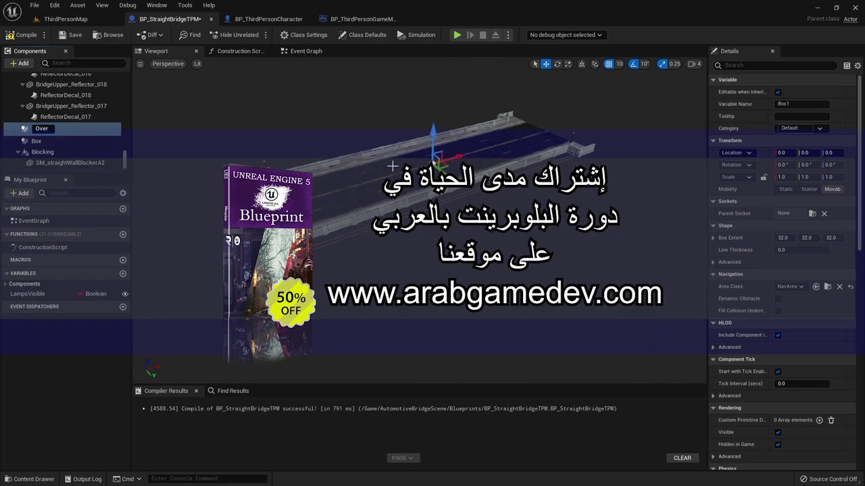
type("LNewBridge")
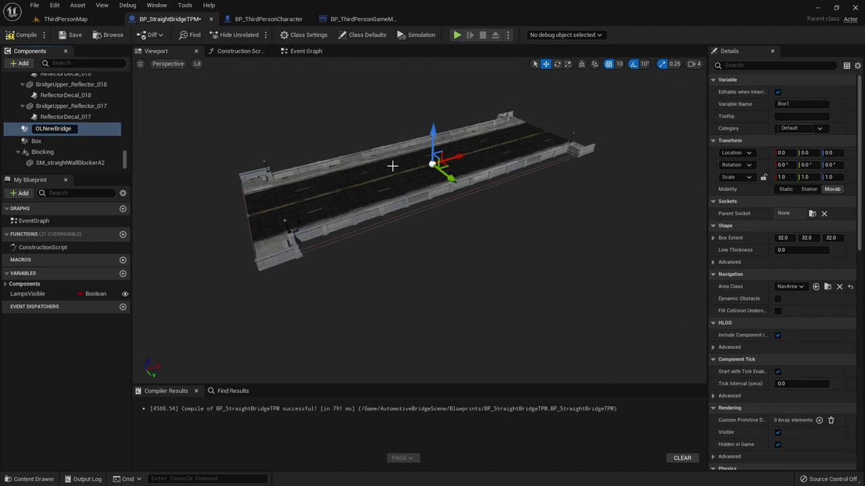
key("Return")
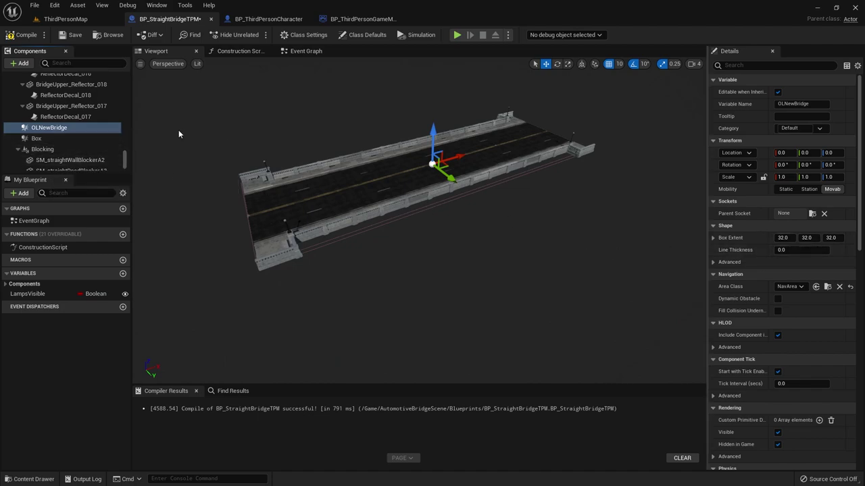
- Stretch the OLNewBridge box across the bridge width and raise it above the deck
left_click(569, 64)
left_click_drag(450, 179, 473, 196)
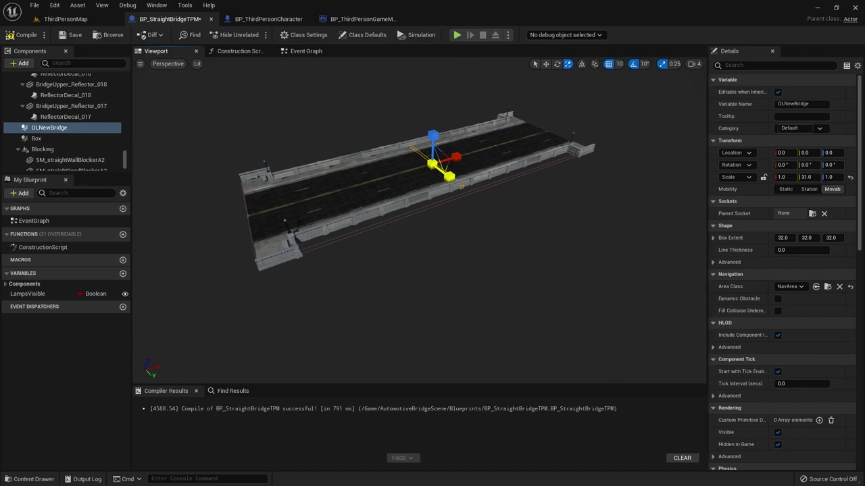
mouse_move(450, 177)
left_mouse_down()
mouse_move(383, 140)
mouse_move(433, 118)
mouse_move(564, 187)
left_mouse_up()
key("w")
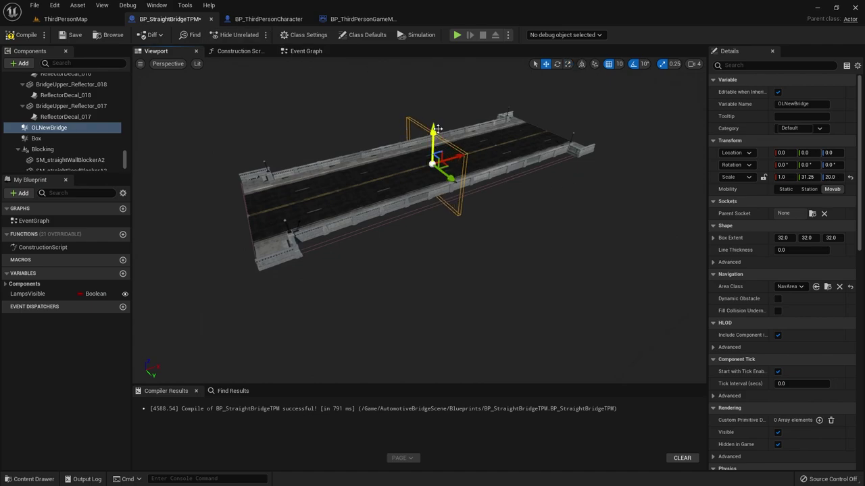
left_click_drag(437, 129, 437, 91)
right_click_drag(438, 91, 406, 101)
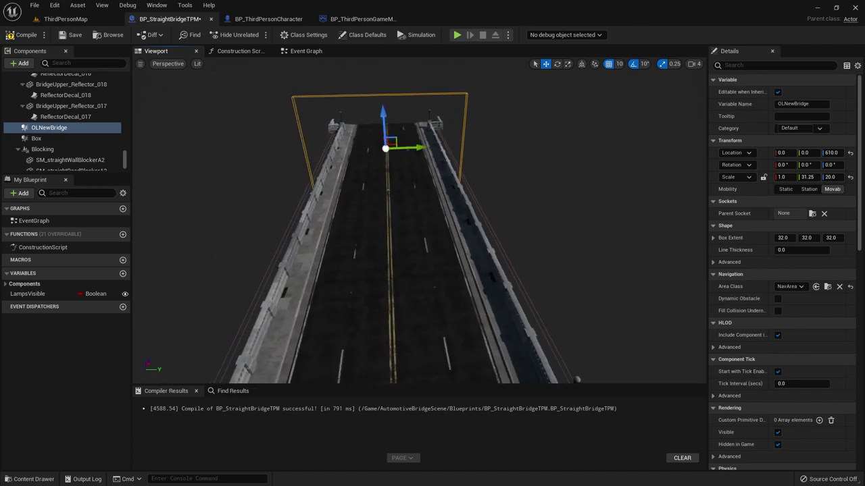
- Slide the box along the bridge to its far end at X 3320
right_click_drag(378, 235, 394, 179)
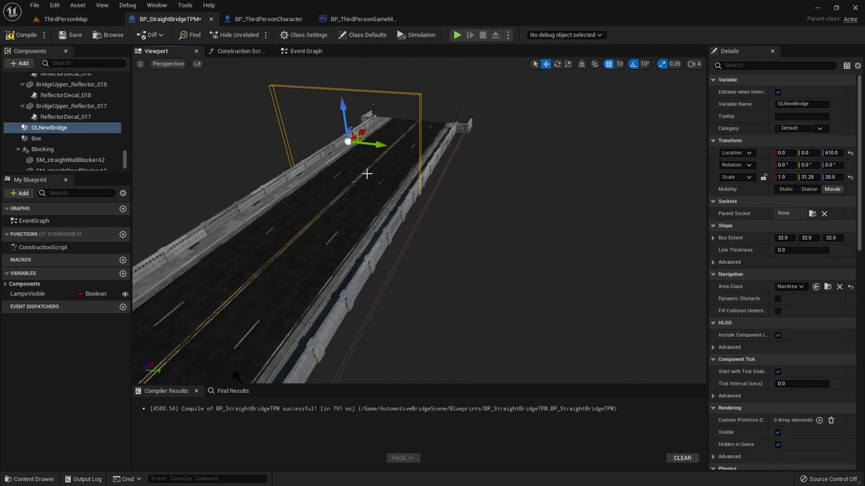
right_click_drag(434, 125, 434, 125)
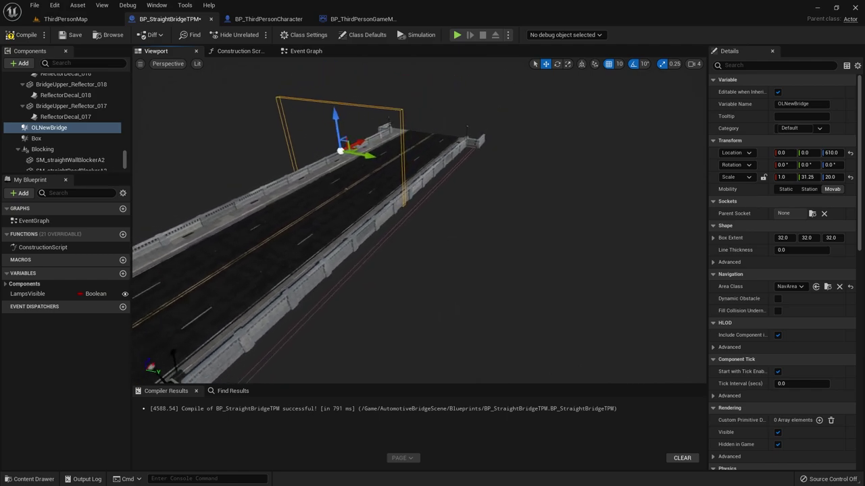
right_click_drag(265, 196, 265, 196)
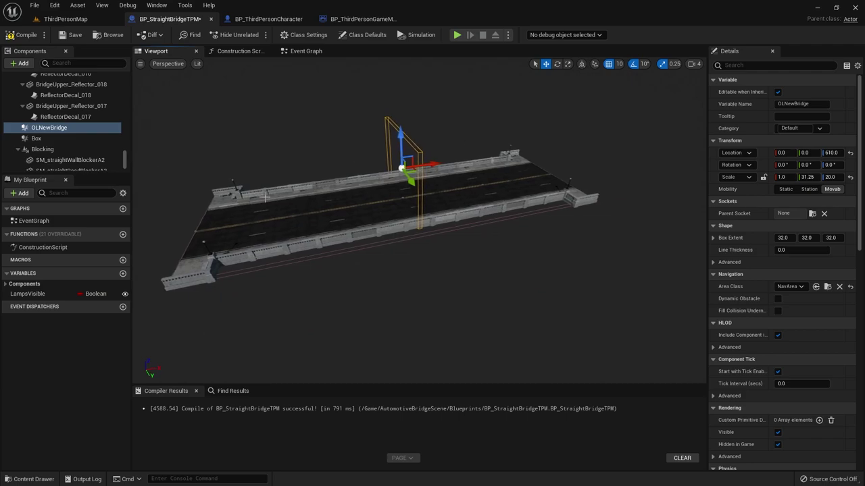
left_click_drag(427, 163, 569, 157)
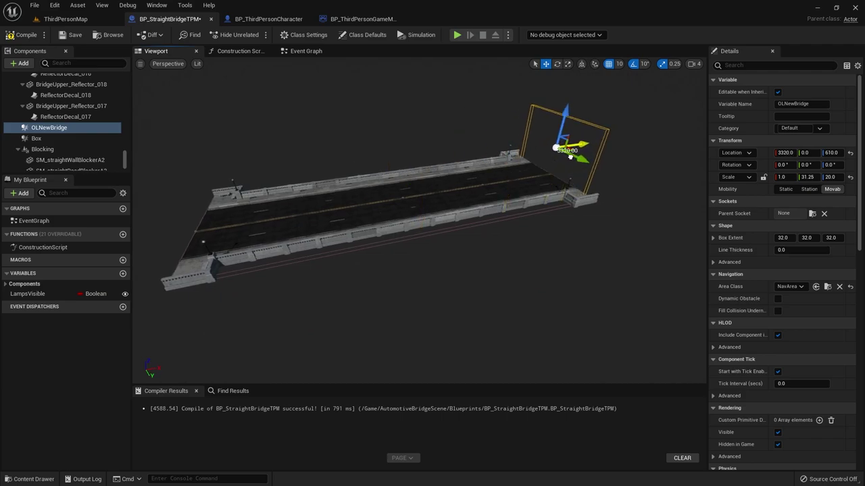
right_click_drag(532, 170, 532, 170)
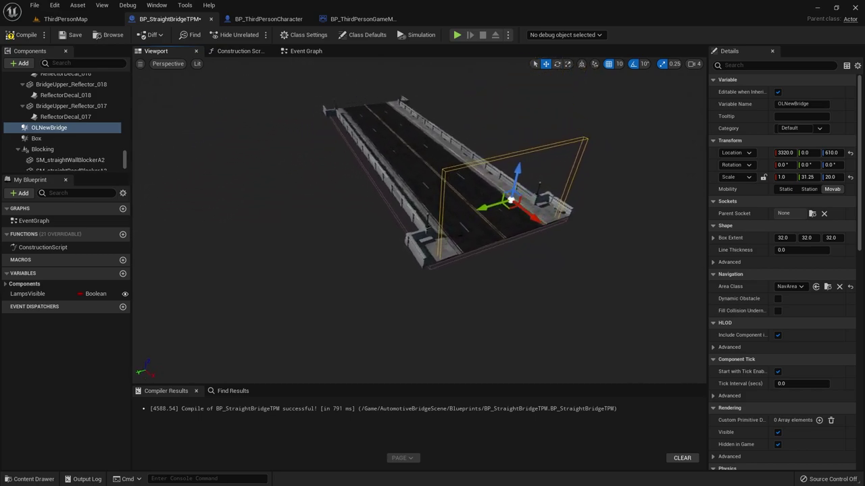
right_click_drag(437, 196, 437, 195)
- Scale the box to Y 39.5 and Z 23.5 so it forms a wall past both railings
key("r")
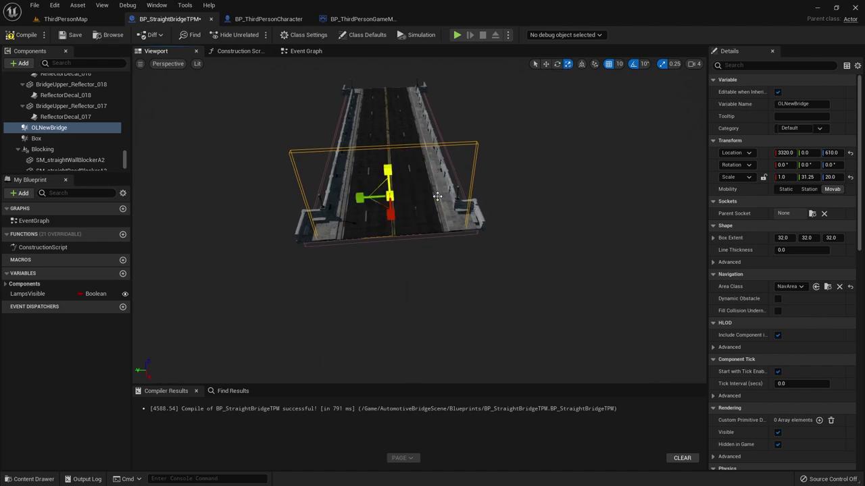
left_click_drag(329, 202, 304, 201)
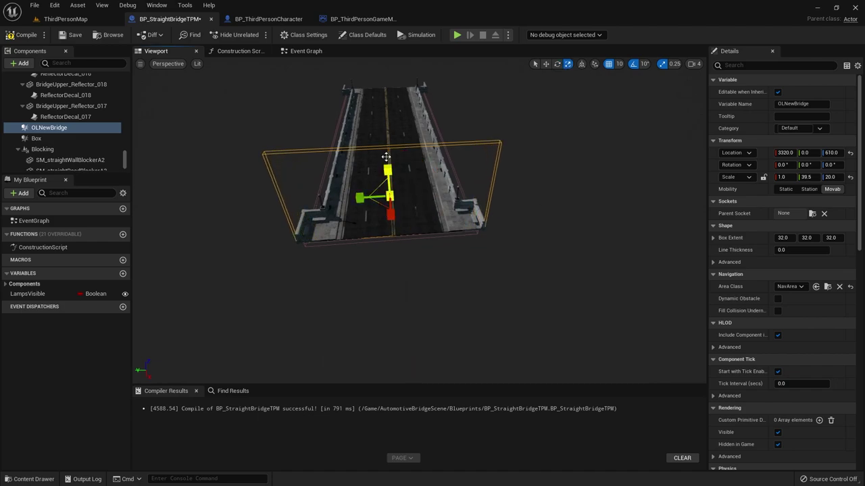
mouse_move(386, 157)
left_mouse_down()
mouse_move(386, 144)
mouse_move(390, 153)
left_mouse_up()
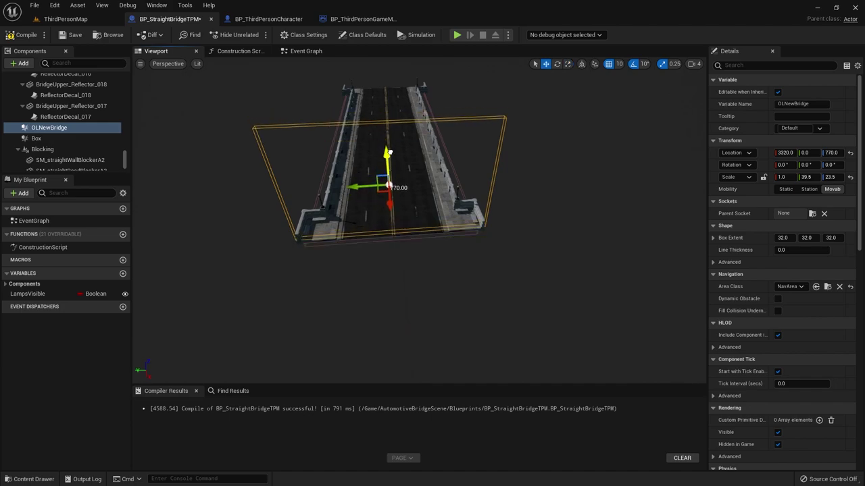
mouse_move(362, 188)
left_mouse_down()
mouse_move(570, 177)
mouse_move(361, 179)
left_mouse_up()
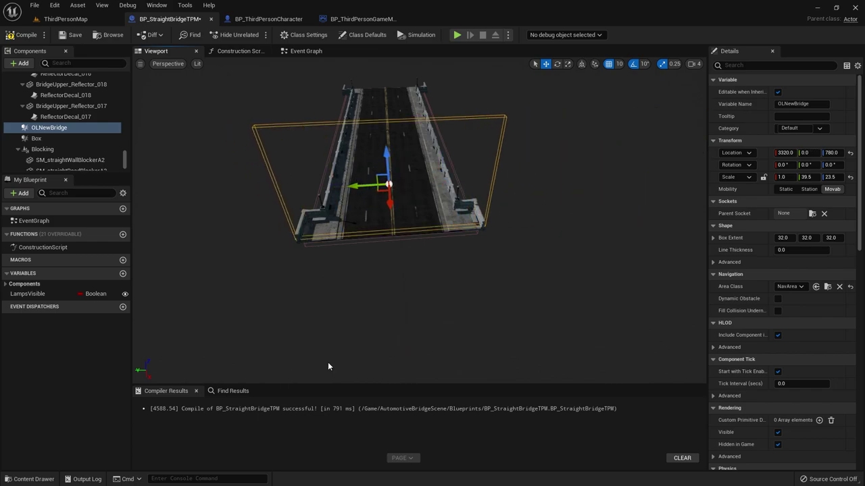
mouse_move(299, 308)
left_mouse_down()
mouse_move(378, 311)
mouse_move(468, 154)
left_mouse_up()
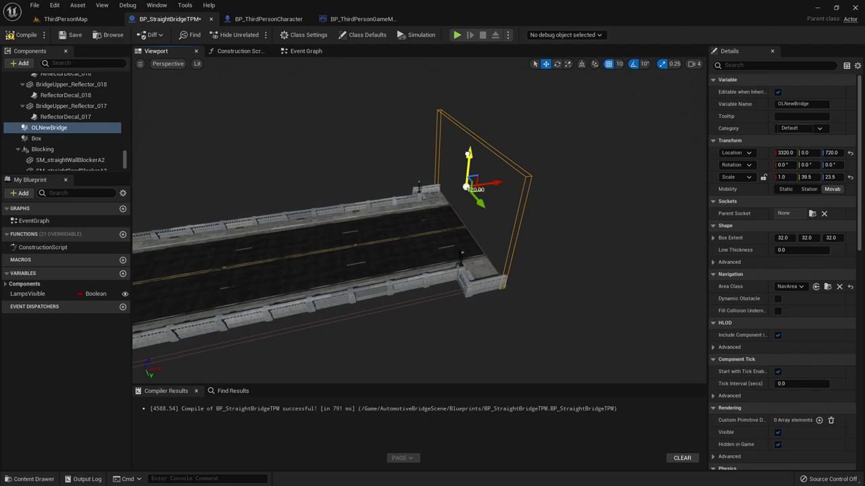
mouse_move(412, 258)
left_mouse_down()
mouse_move(433, 203)
mouse_move(405, 223)
mouse_move(329, 238)
left_mouse_up()
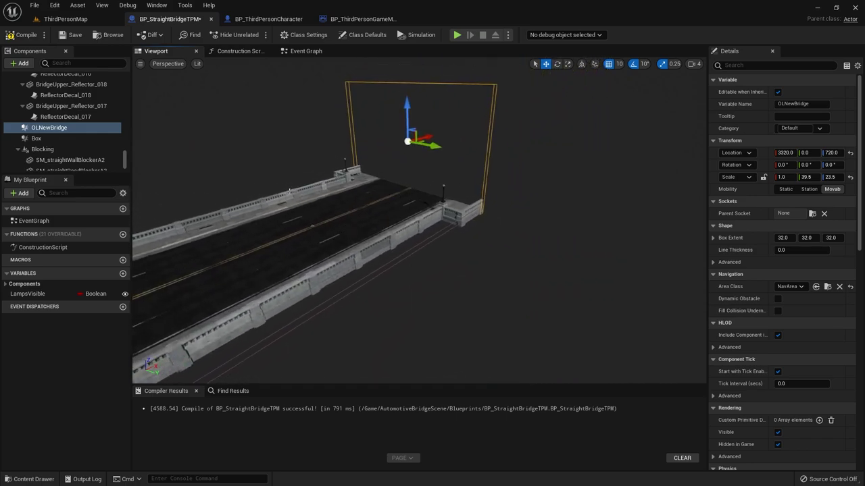
- Select OLNewBridge, scroll Details down to its Events, and widen the panel so event names show fully
left_click(43, 127)
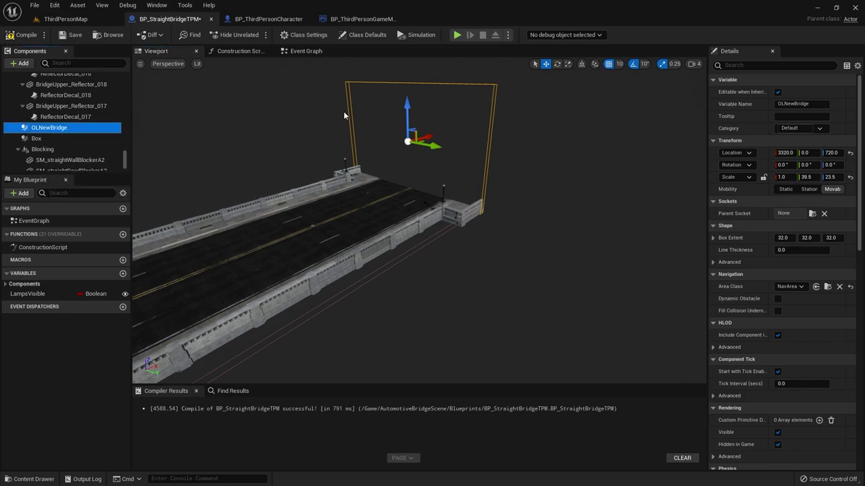
scroll(862, 252, "down", 1)
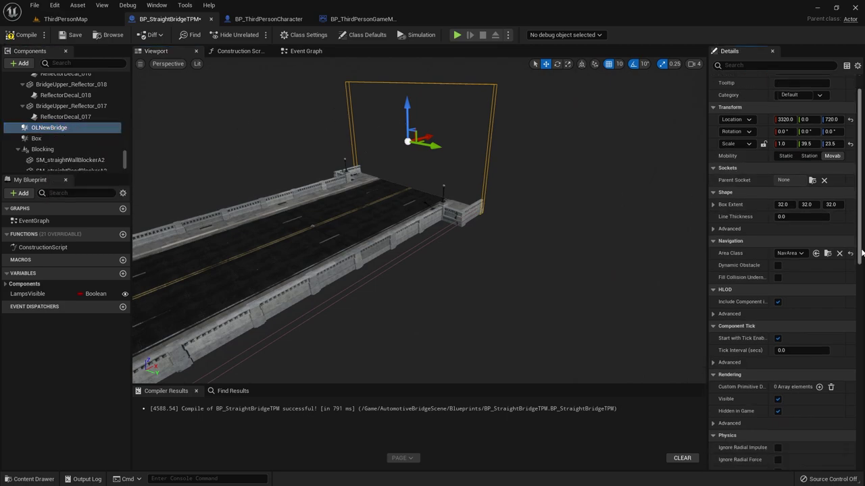
scroll(862, 252, "down", 8)
scroll(861, 252, "down", 8)
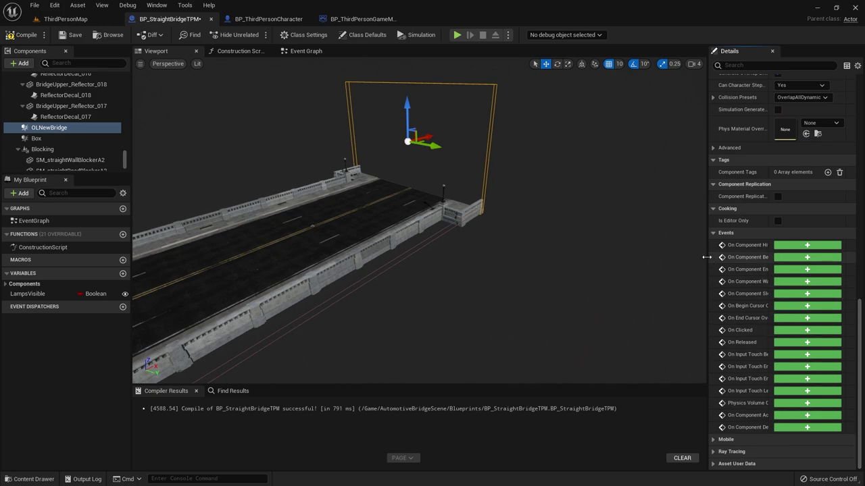
left_click_drag(706, 256, 660, 247)
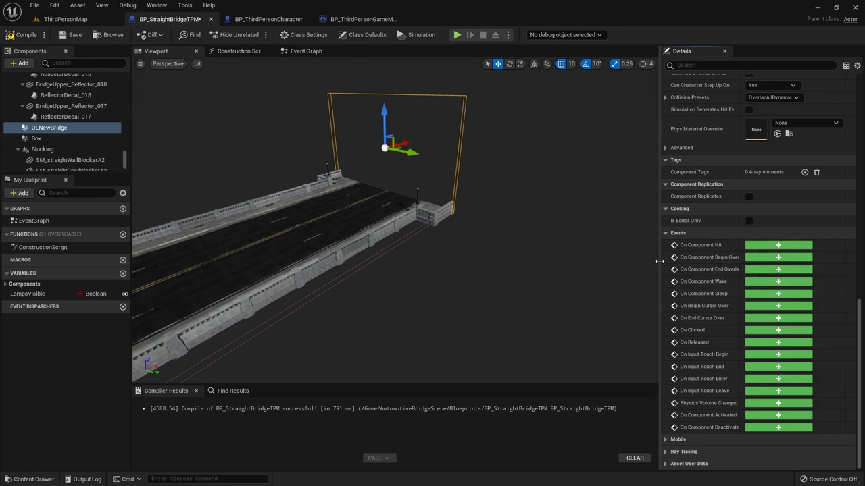
left_click_drag(658, 263, 625, 264)
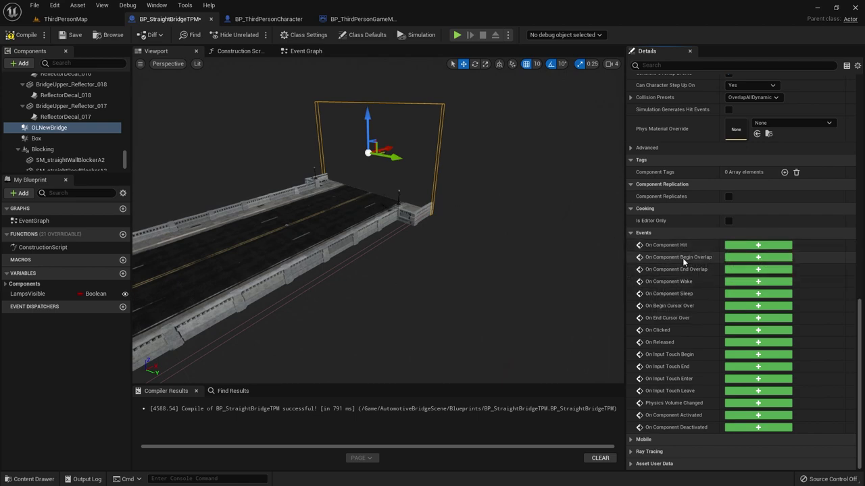
mouse_move(693, 259)
left_click(746, 258)
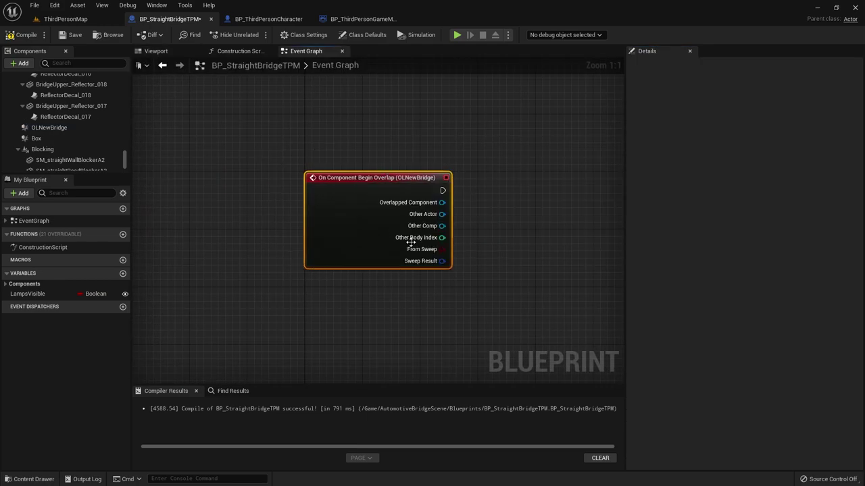
scroll(366, 187, "down", 5)
scroll(304, 259, "up", 5)
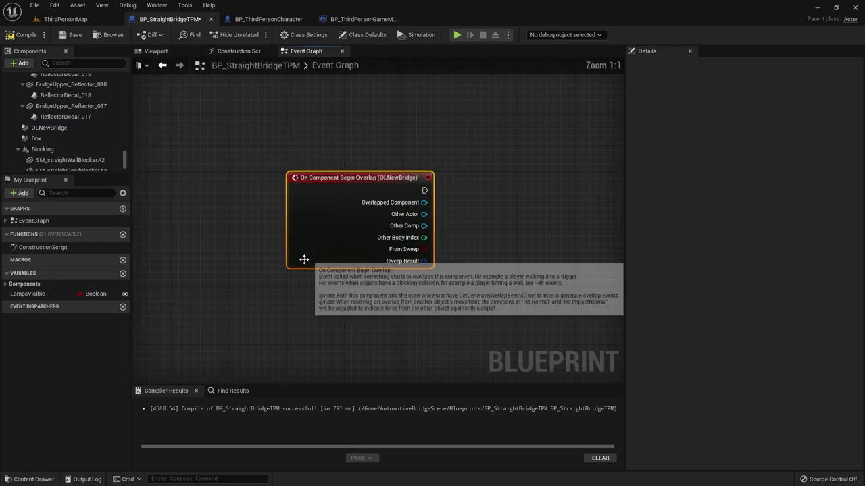
left_click(163, 50)
left_click(306, 51)
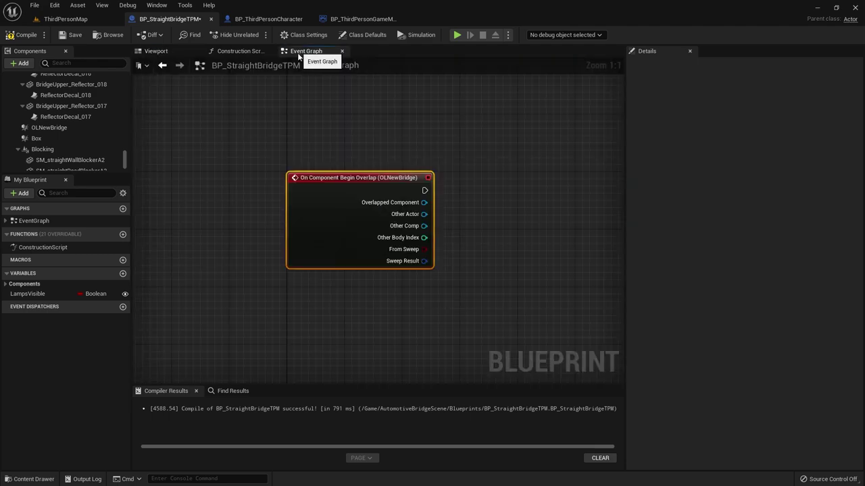
right_click_drag(470, 277, 387, 277)
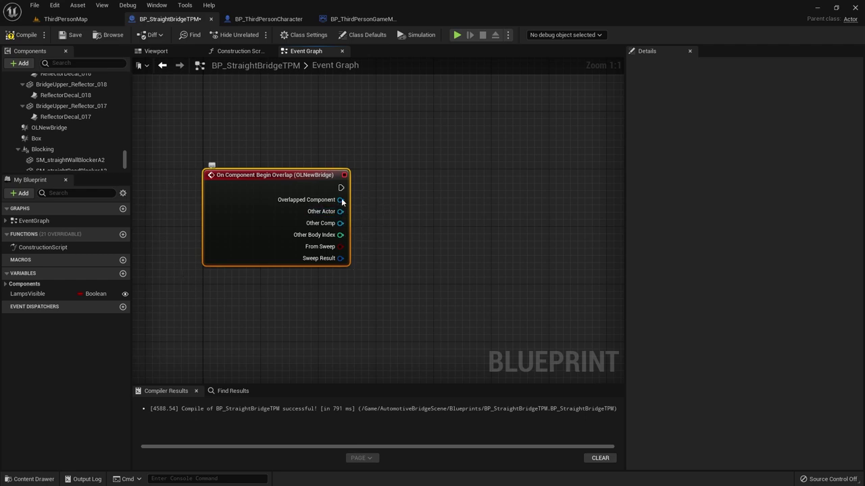
left_click_drag(340, 211, 431, 190)
left_click(341, 146)
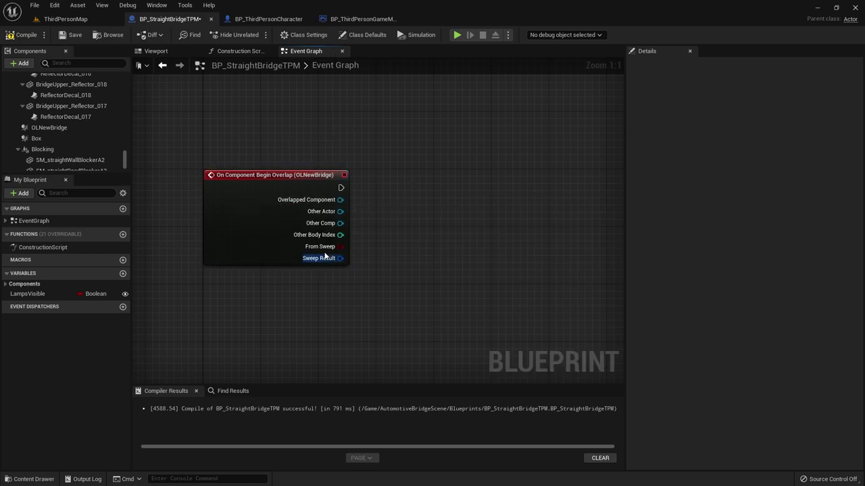
left_click(268, 19)
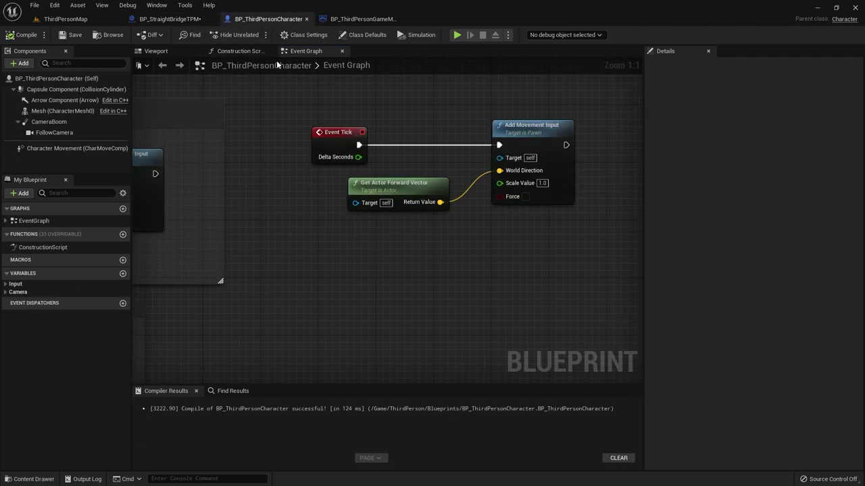
left_click(156, 51)
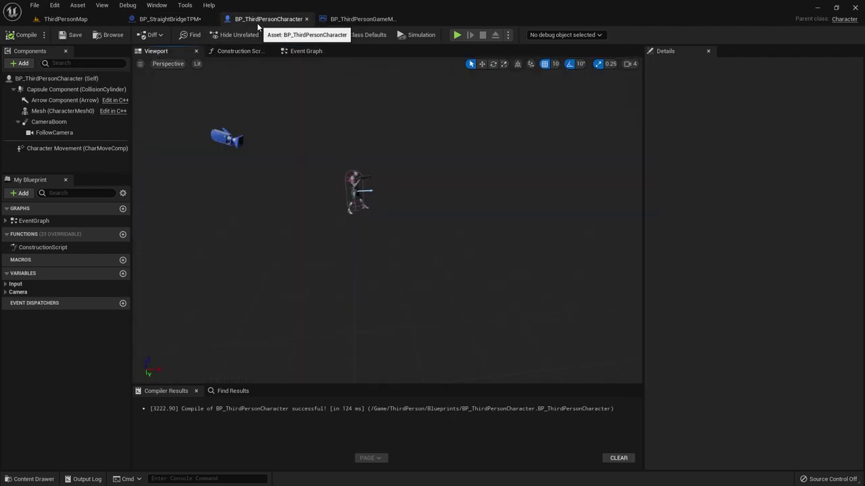
left_click(169, 19)
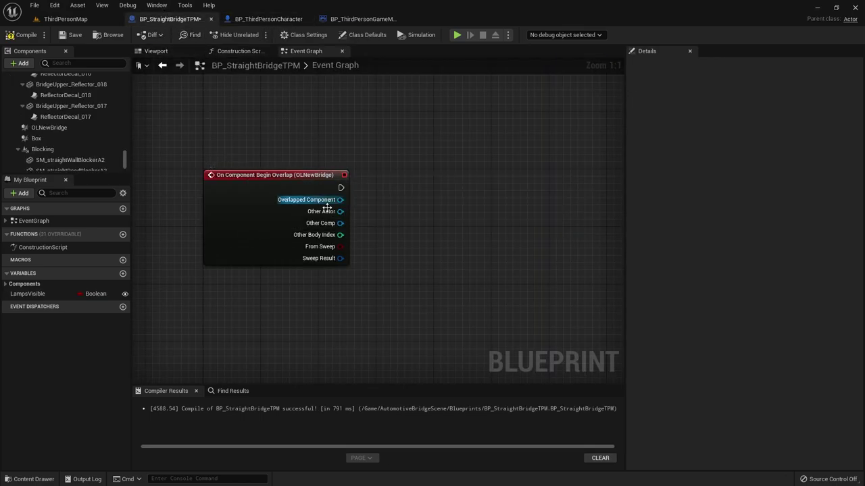
- From the overlap event's Other Actor pin, add a Cast To BP_ThirdPersonCharacter node and recentre the graph
mouse_move(340, 211)
left_mouse_down()
mouse_move(425, 177)
mouse_move(414, 194)
left_mouse_up()
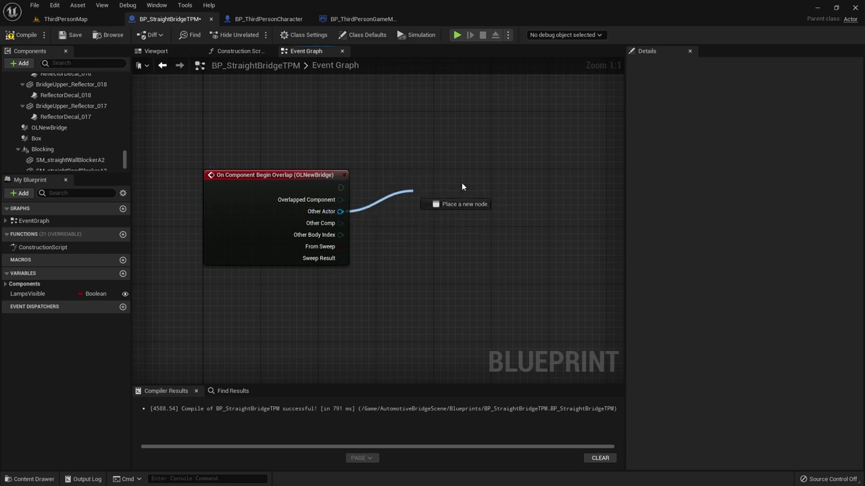
left_click_drag(462, 186, 461, 186)
type("cast")
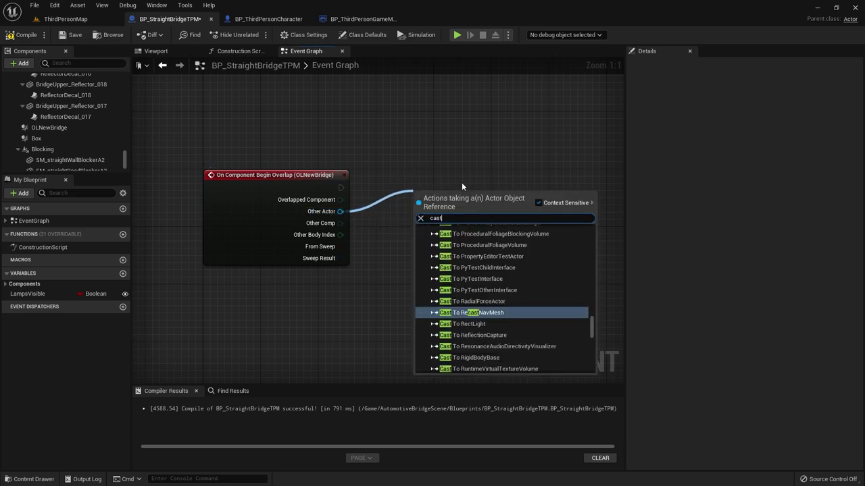
type(" to bp_")
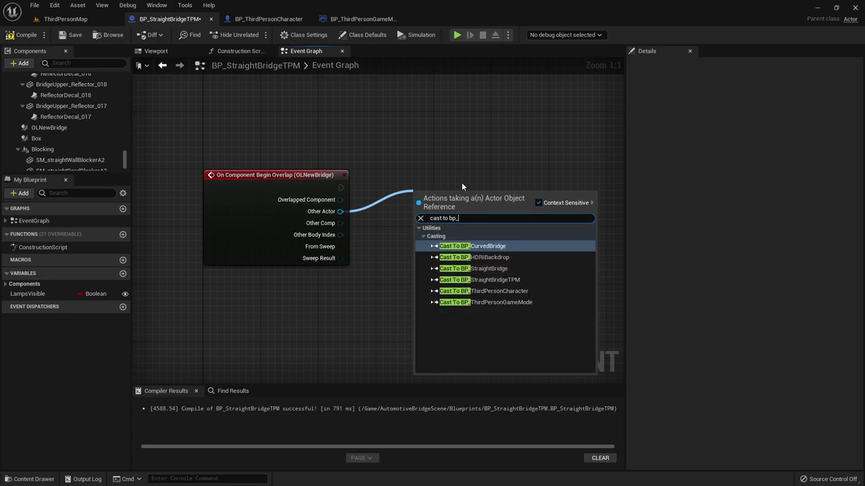
left_click(500, 291)
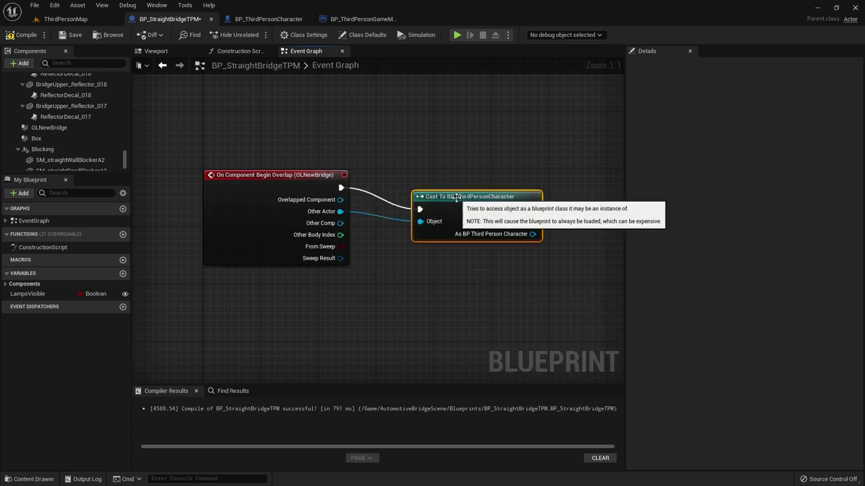
scroll(440, 289, "down", 3)
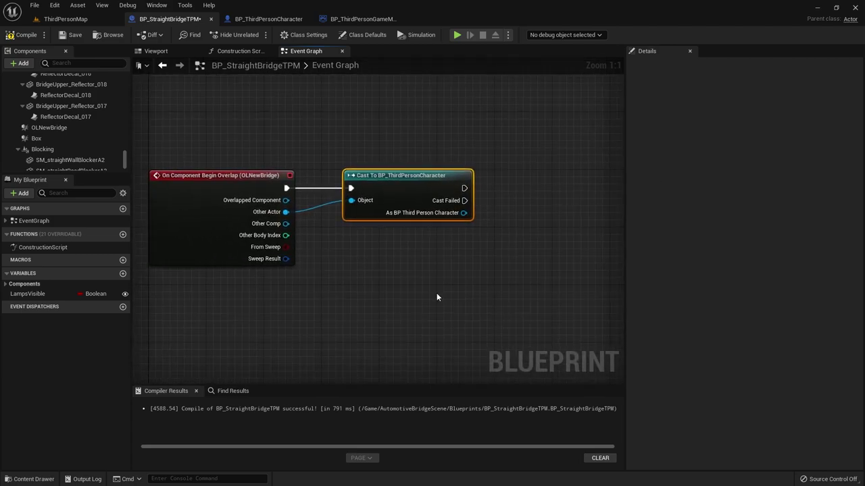
scroll(351, 289, "up", 3)
right_click_drag(358, 233, 392, 223)
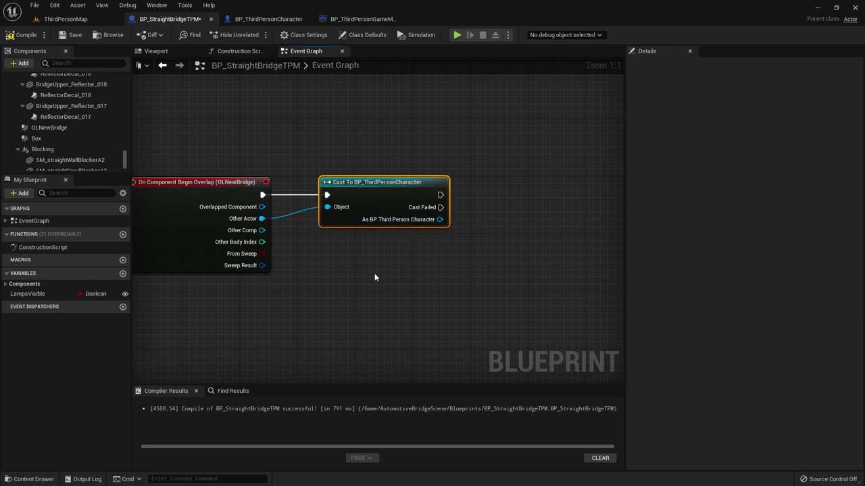
- Add a Cast To BP_ThirdPersonGameMode node after the character cast's success output
left_click(358, 19)
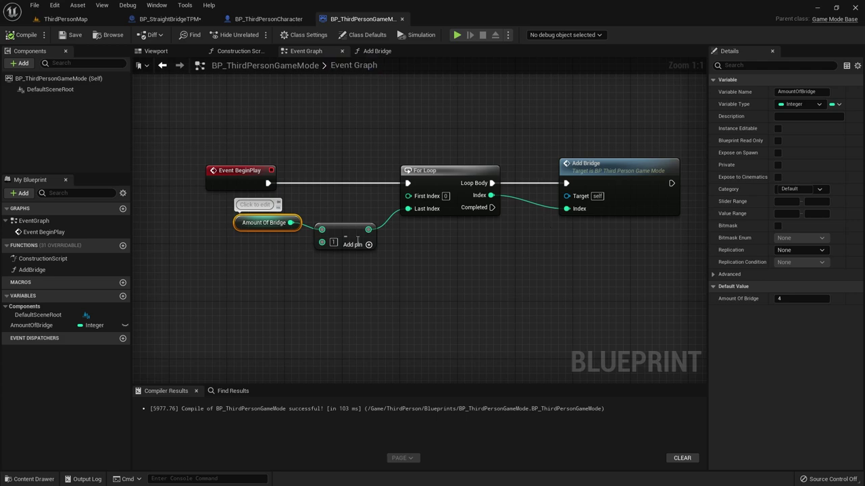
left_click(66, 19)
left_click(169, 19)
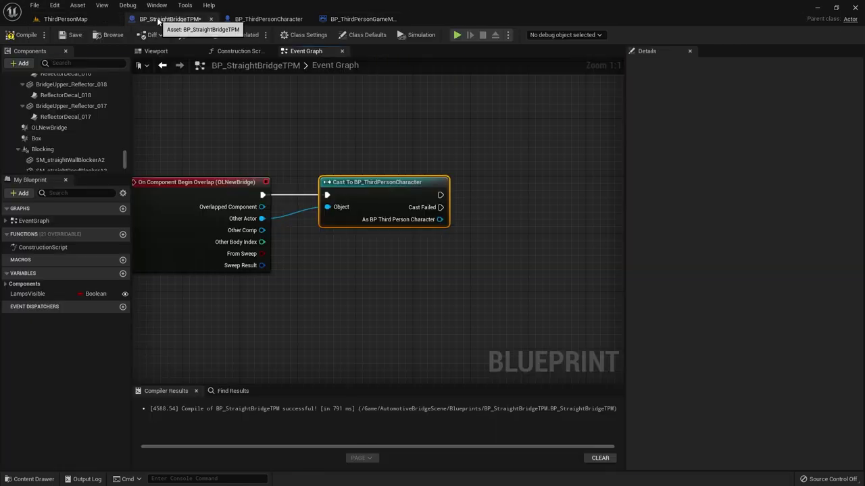
left_click_drag(440, 195, 511, 195)
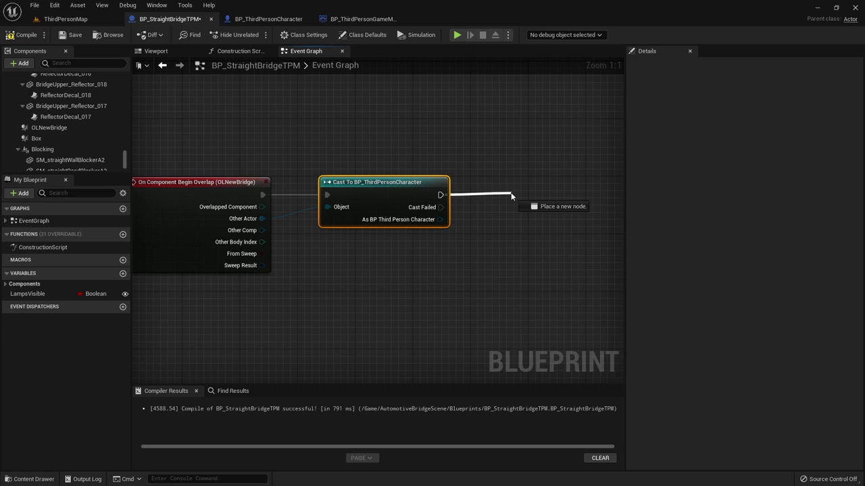
left_click_drag(512, 195, 511, 195)
type("cast to bp_")
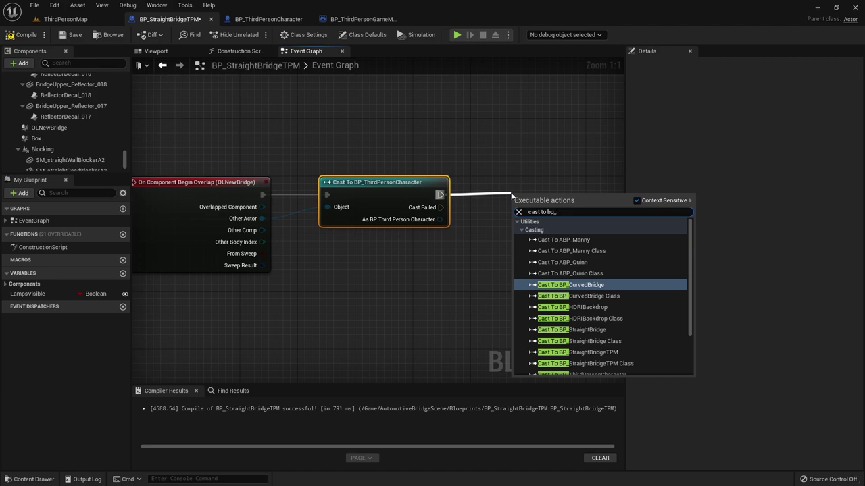
type("th")
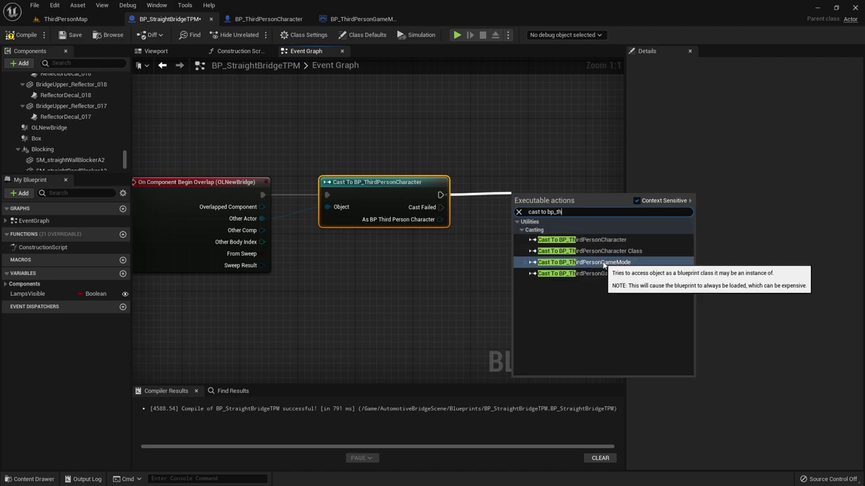
left_click(603, 262)
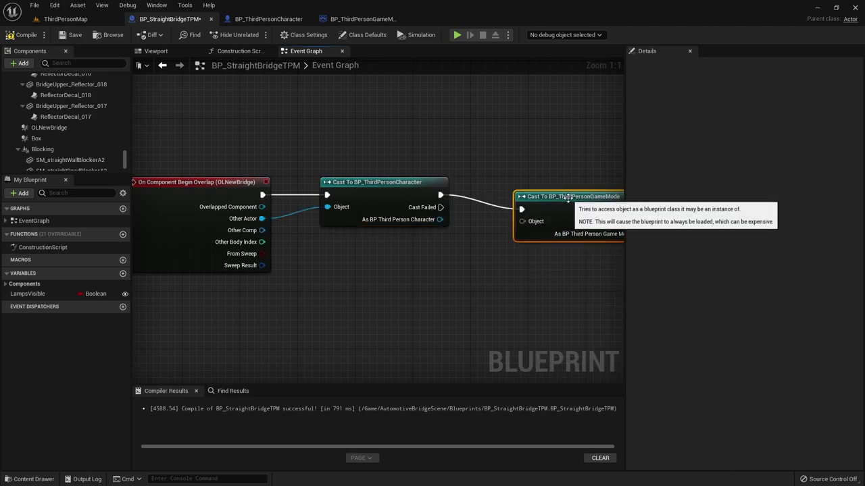
left_click_drag(568, 197, 547, 182)
right_click_drag(527, 265, 360, 239)
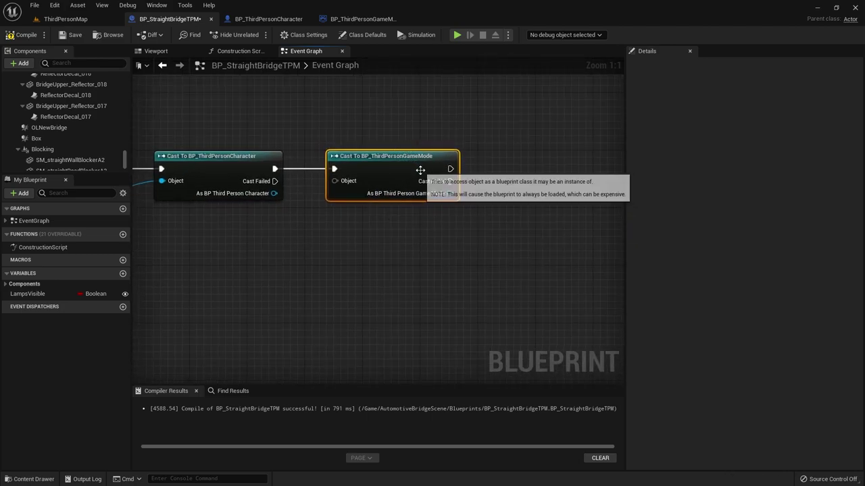
- Check the game mode blueprint, then shift the game mode cast node slightly right
mouse_move(450, 193)
left_mouse_down()
mouse_move(524, 251)
mouse_move(439, 239)
left_mouse_up()
left_click_drag(374, 196, 385, 194)
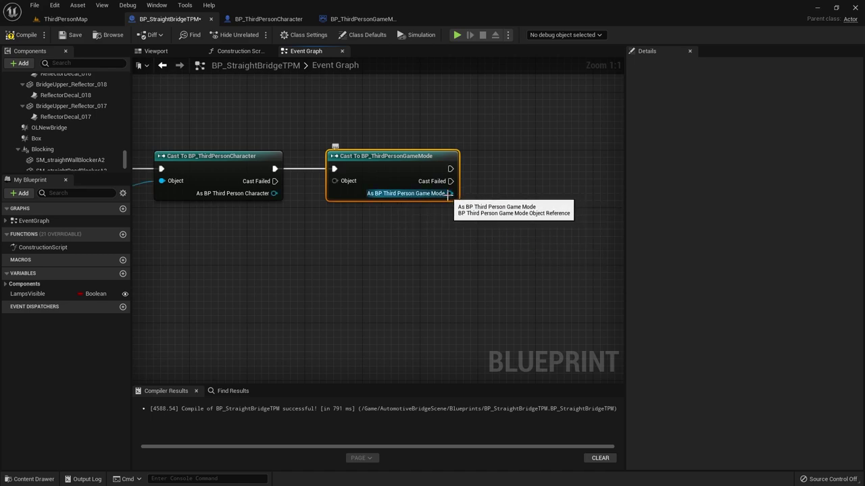
left_click(367, 19)
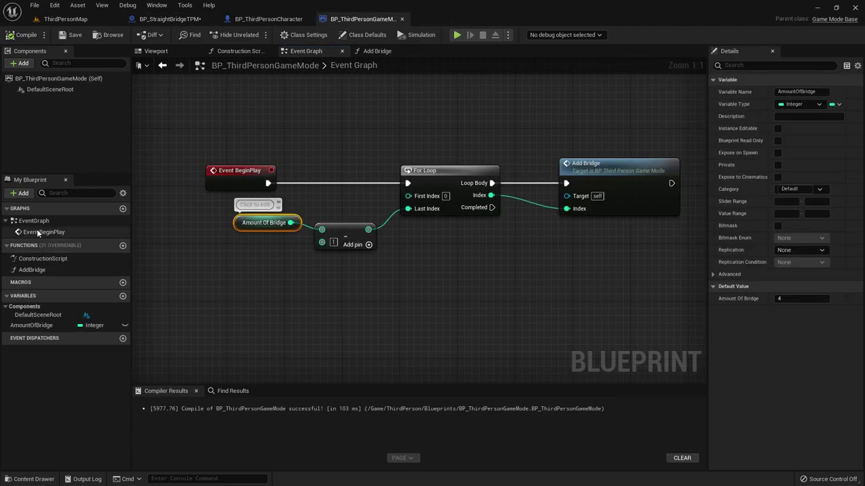
left_click(66, 19)
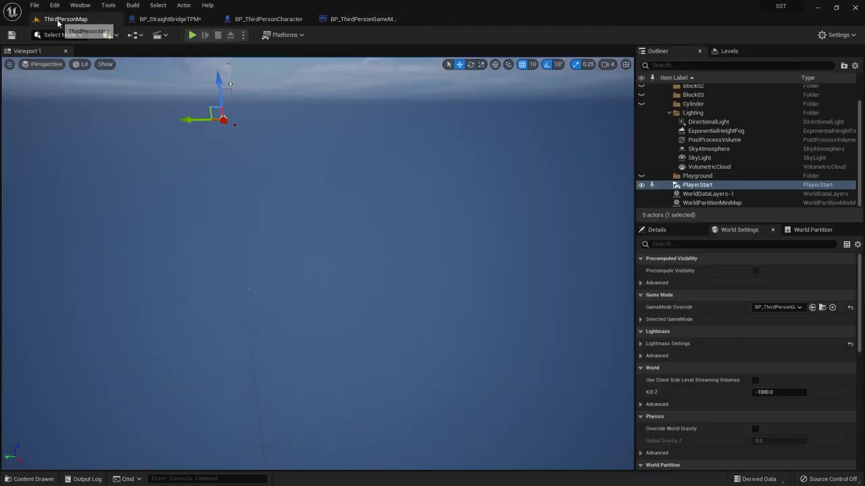
left_click(173, 19)
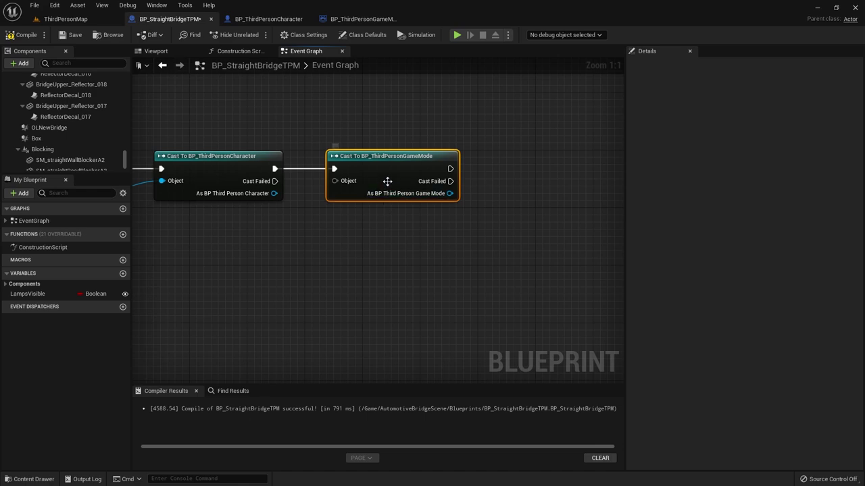
left_click_drag(386, 179, 444, 180)
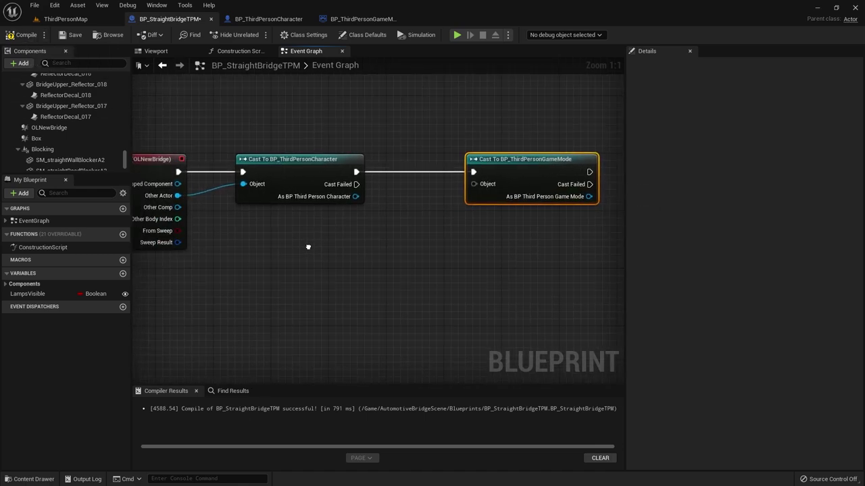
- Bring the overlap event into view and try wiring the game mode cast's Object input
right_click_drag(227, 243, 296, 247)
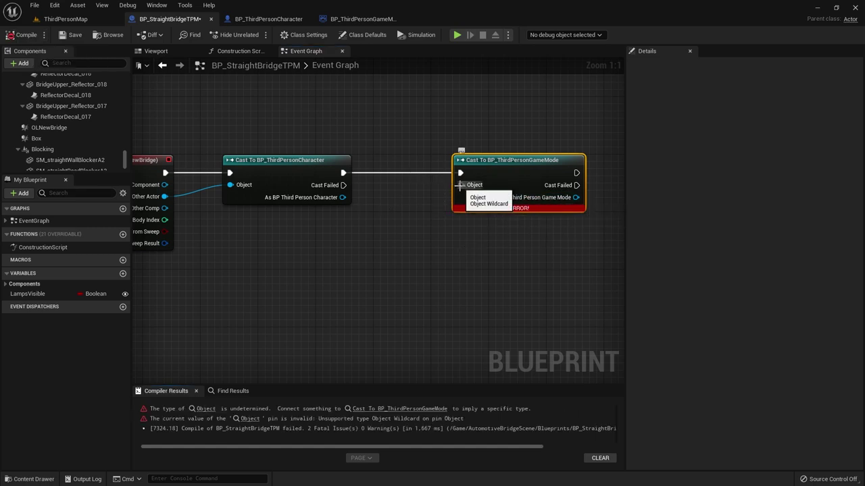
mouse_move(461, 185)
left_mouse_down()
mouse_move(209, 228)
mouse_move(498, 225)
left_mouse_up()
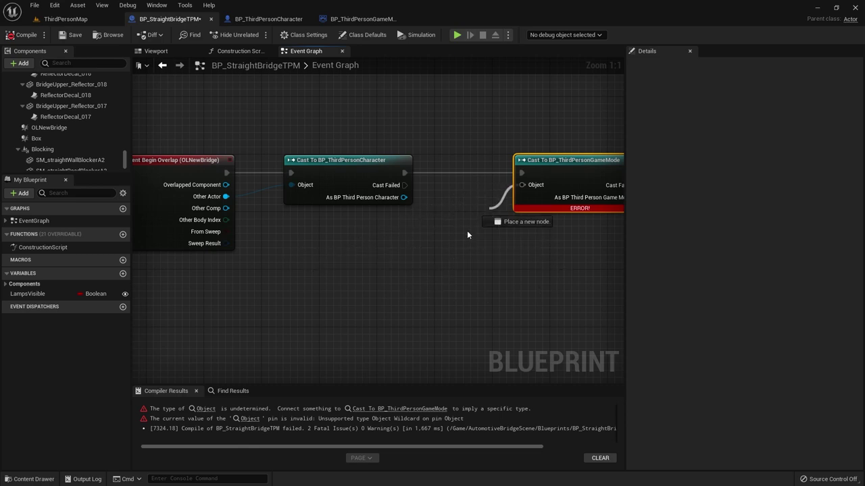
left_click_drag(433, 269, 436, 278)
left_click(436, 278)
- Add a Get Game Mode node feeding the Cast To BP_ThirdPersonGameMode Object input
right_click_drag(530, 187, 442, 186)
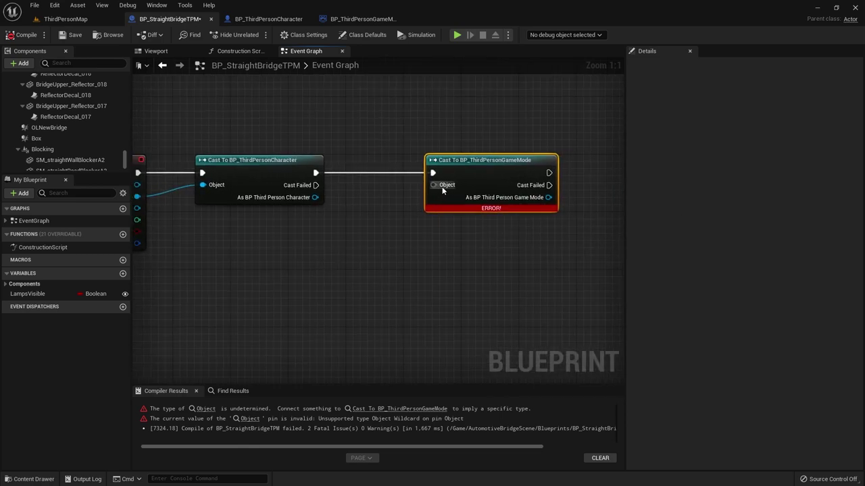
mouse_move(435, 185)
left_mouse_down()
mouse_move(400, 235)
mouse_move(407, 226)
left_mouse_up()
type("get")
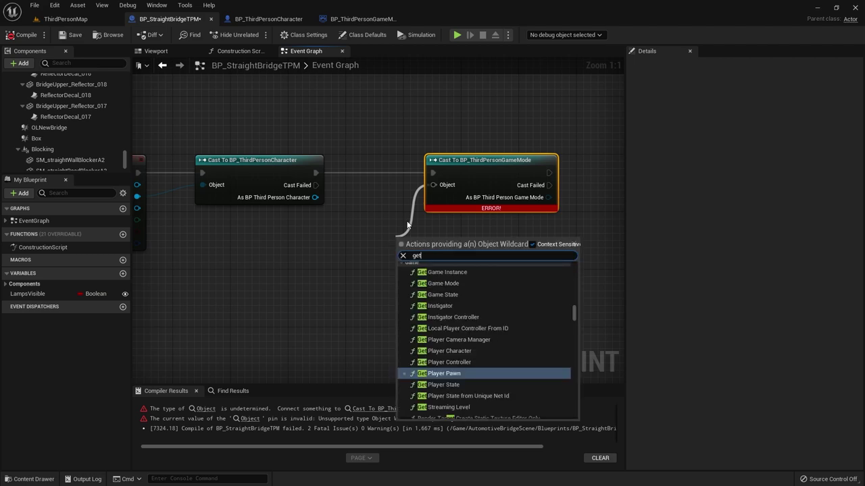
type(" game moce")
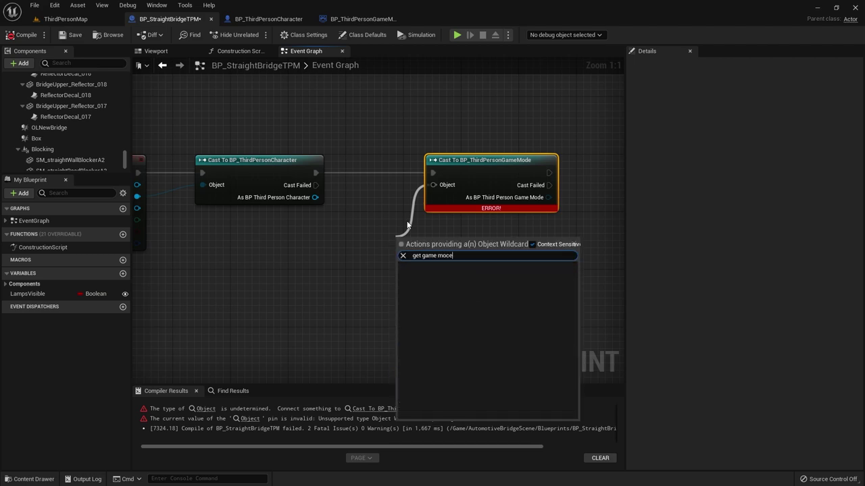
key("BackSpace")
key("BackSpace")
type("de")
left_click(441, 398)
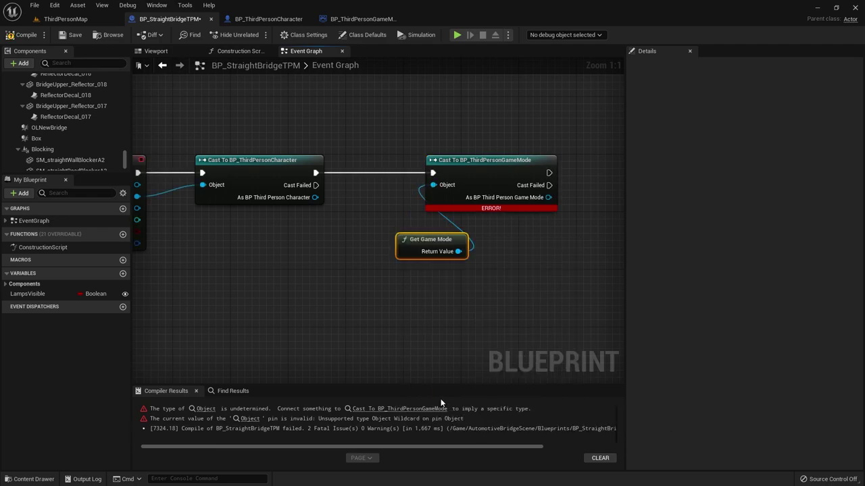
left_click_drag(429, 239, 425, 232)
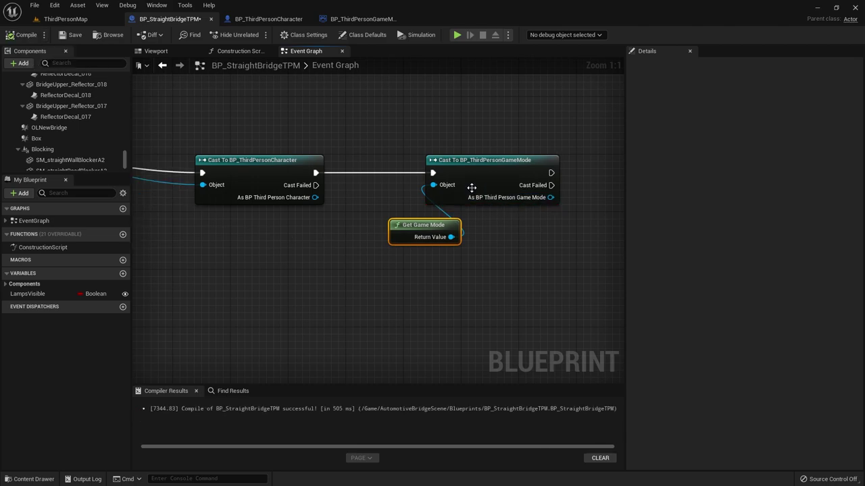
scroll(386, 255, "down", 3)
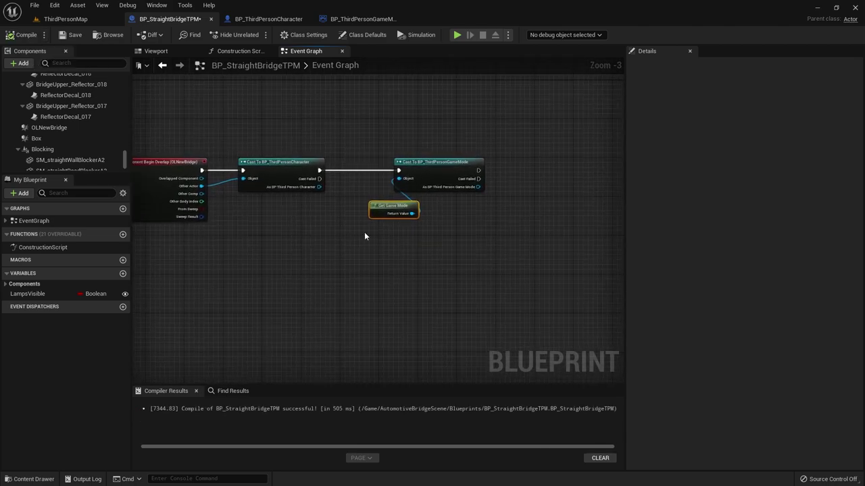
- Recentre the cast nodes and try a node search for 'add block' from the game mode cast output
right_click_drag(397, 202, 411, 236)
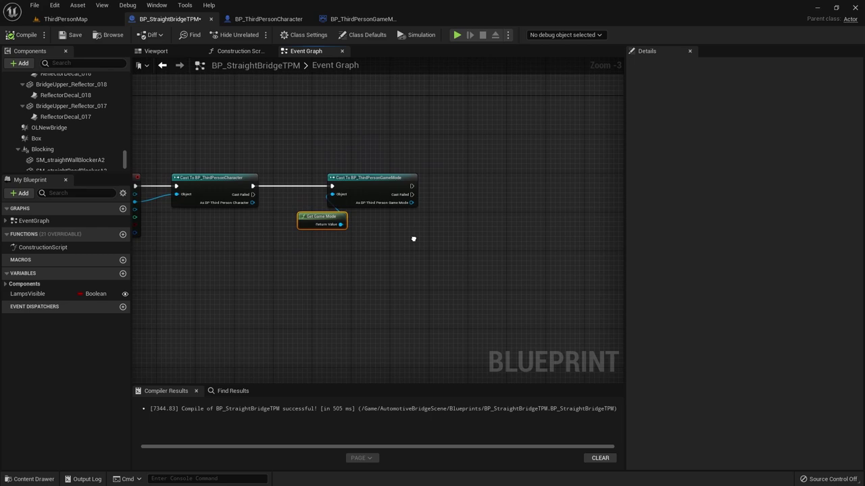
right_click(413, 238)
left_click(417, 211)
mouse_move(411, 203)
left_mouse_down()
mouse_move(472, 172)
mouse_move(468, 179)
left_mouse_up()
type("add")
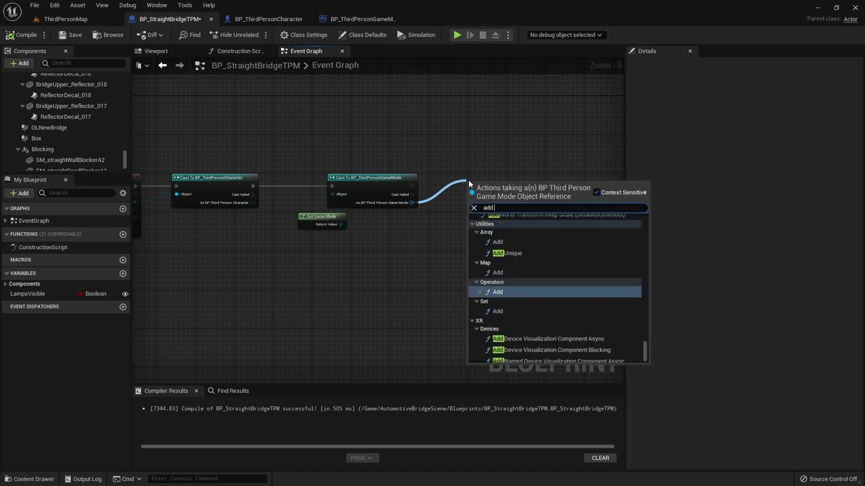
type(" block")
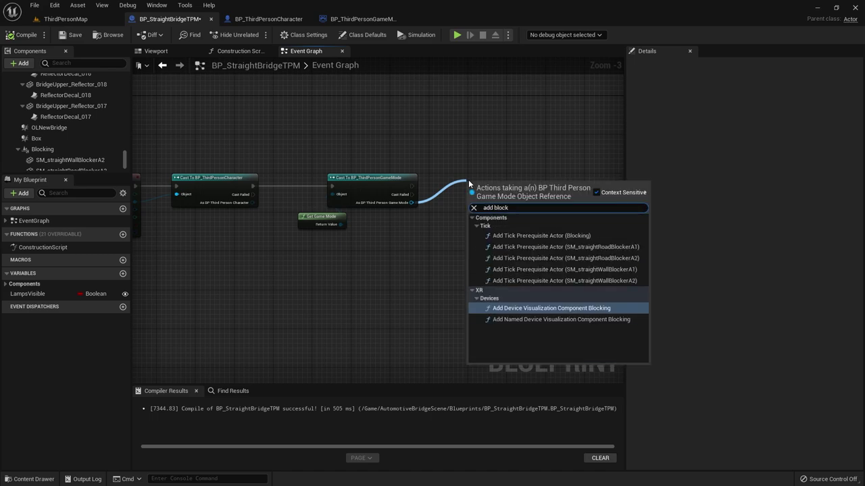
left_click(445, 215)
scroll(456, 191, "up", 3)
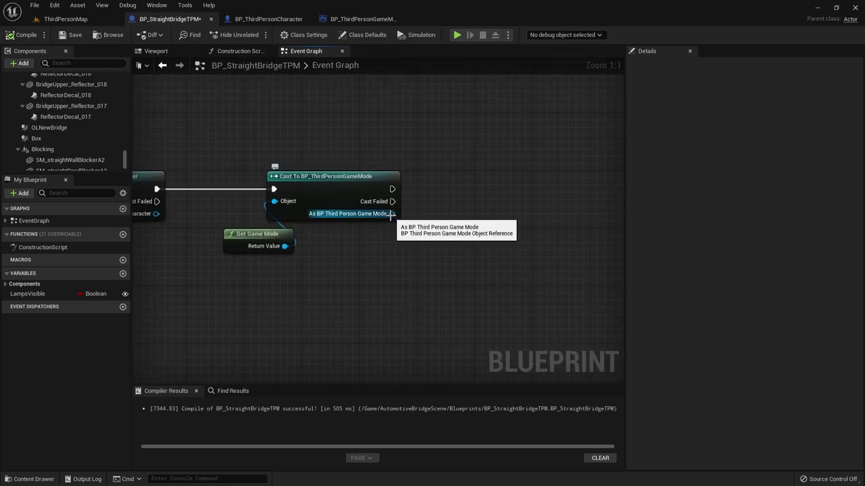
- Create an Add Bridge call from the game mode cast output and position it to the right
left_click_drag(391, 213, 441, 195)
type("add")
left_click(358, 19)
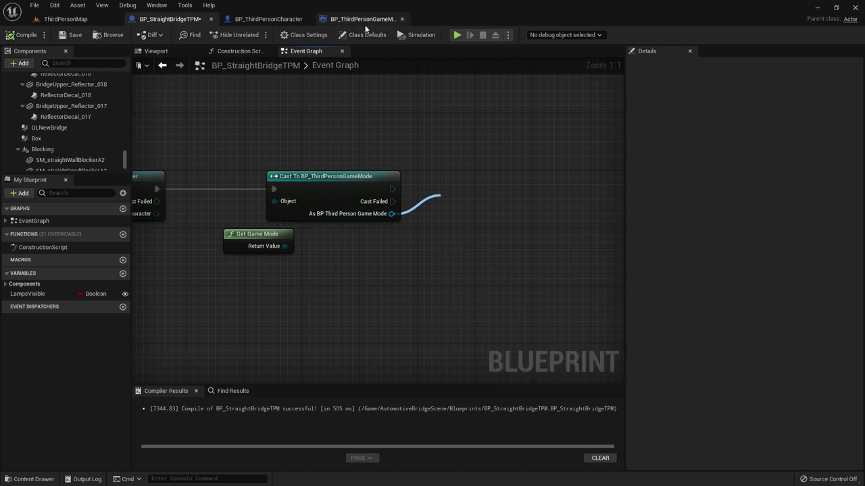
left_click(65, 19)
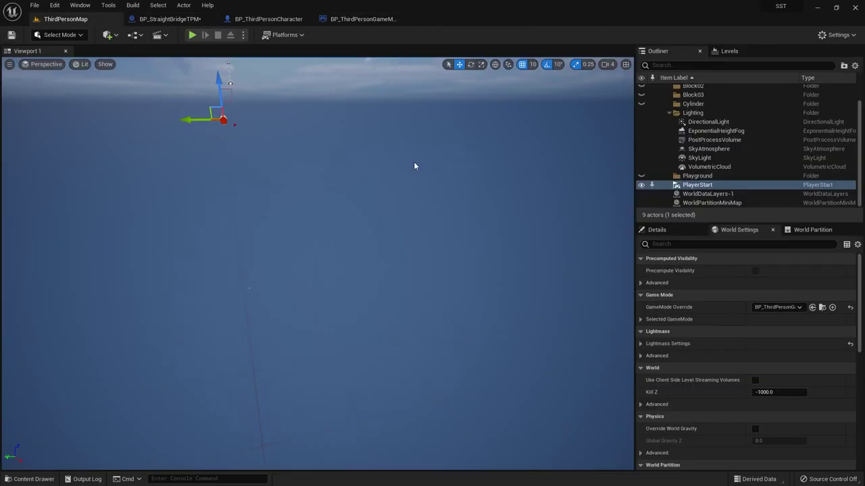
left_click(169, 19)
left_click_drag(391, 213, 452, 192)
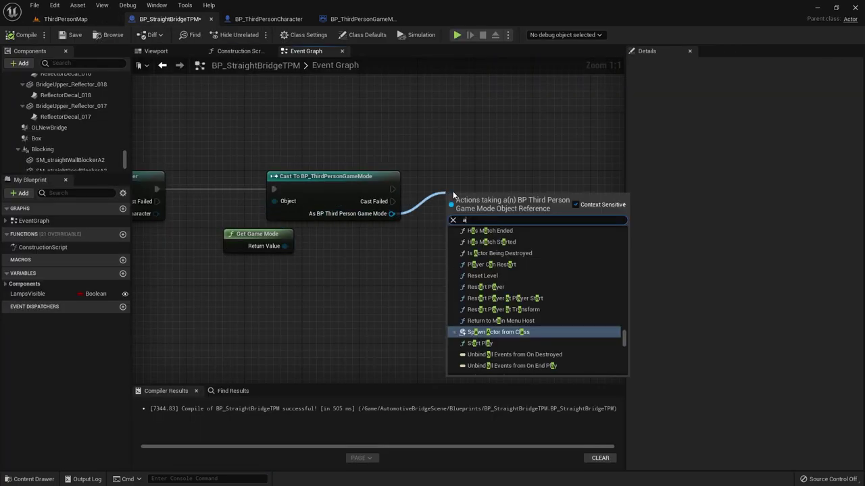
type("addb")
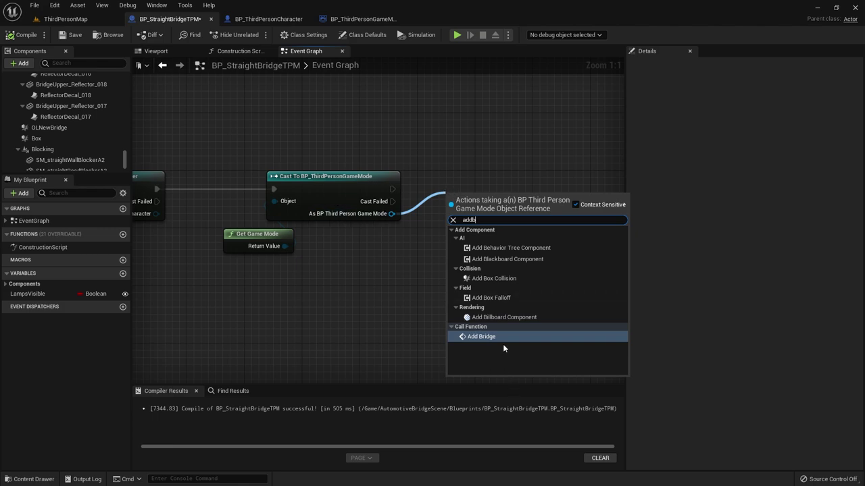
left_click(499, 335)
right_click_drag(497, 176, 386, 202)
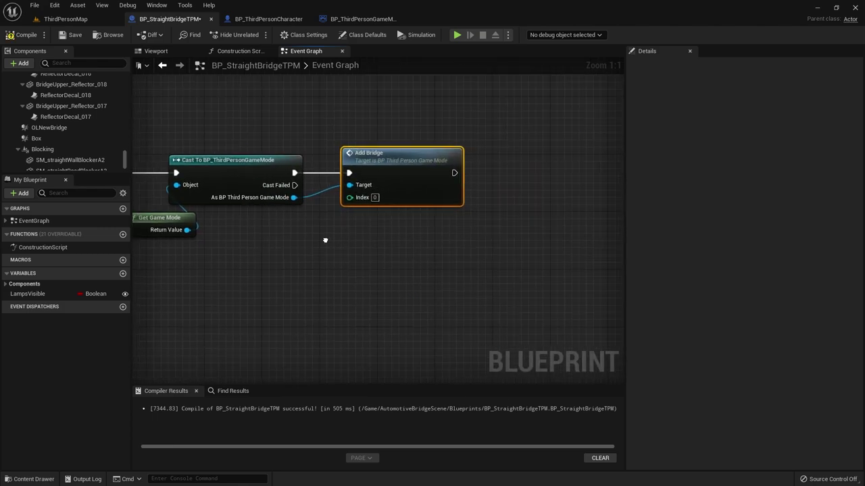
left_click_drag(405, 197, 477, 197)
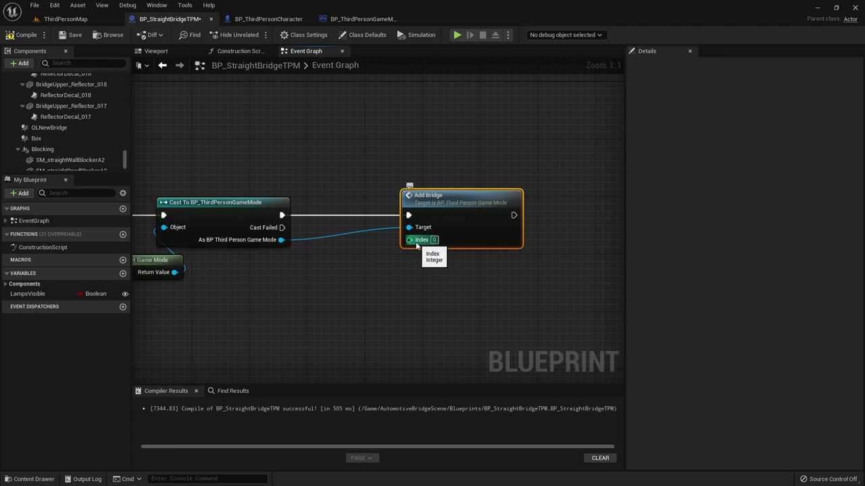
right_click_drag(416, 245, 502, 236)
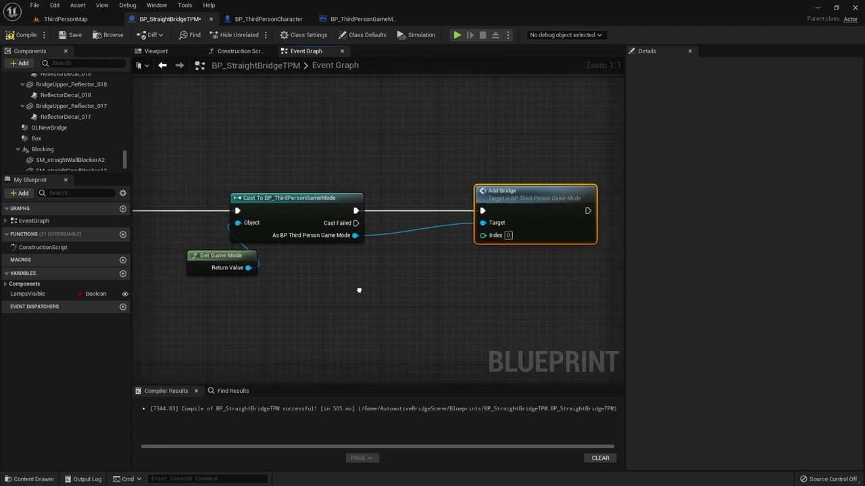
left_click_drag(499, 238, 477, 237)
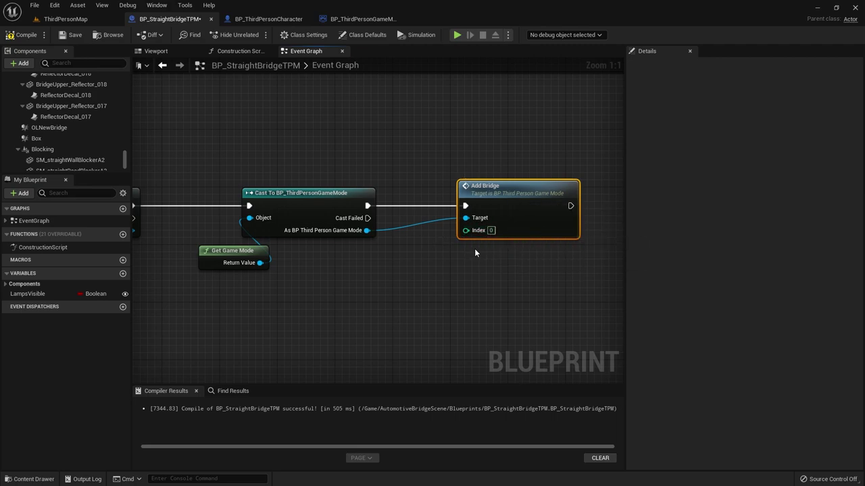
- Delete the Index input from BP_ThirdPersonGameMode's Add Bridge function and add a new integer variable
left_click(354, 20)
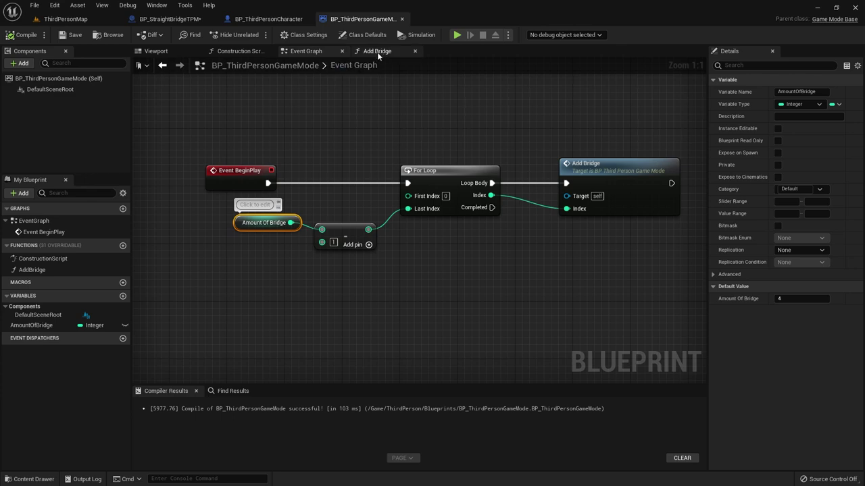
left_click(377, 52)
left_click(235, 172)
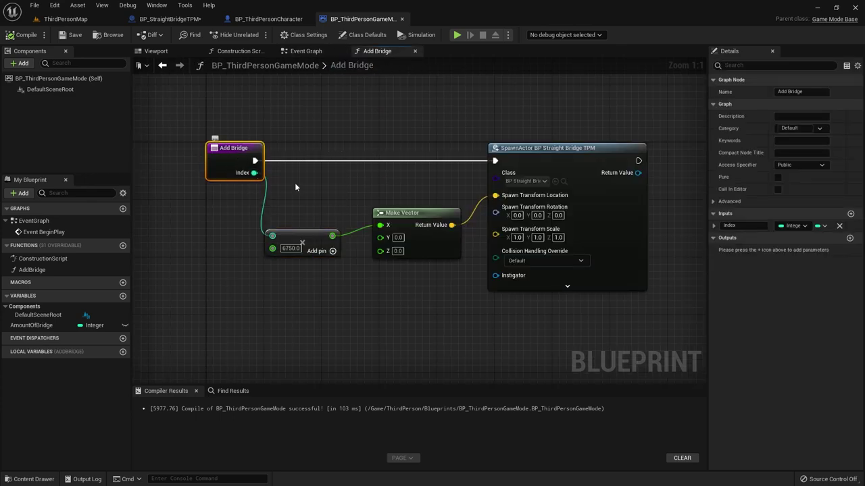
left_click(840, 225)
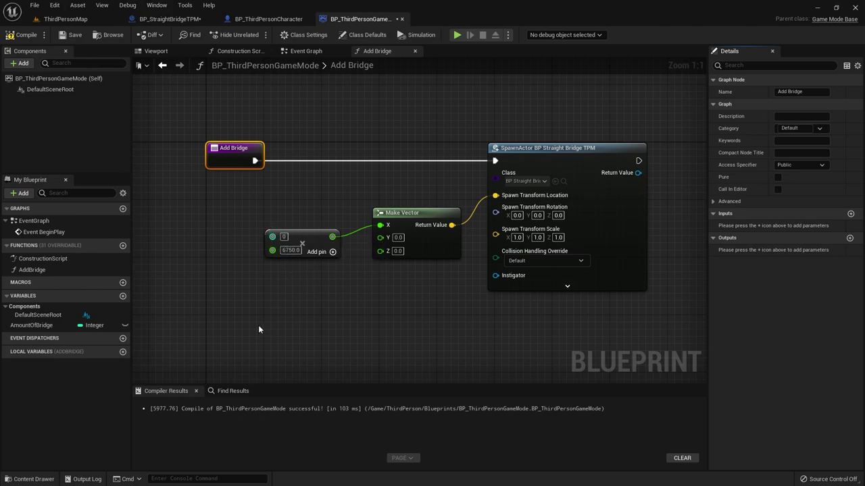
right_click_drag(259, 330, 300, 283)
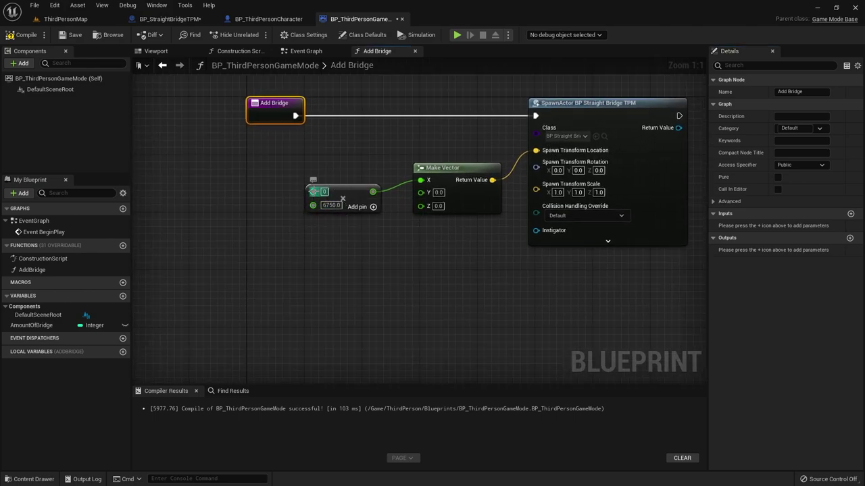
left_click(122, 296)
type("LastBri")
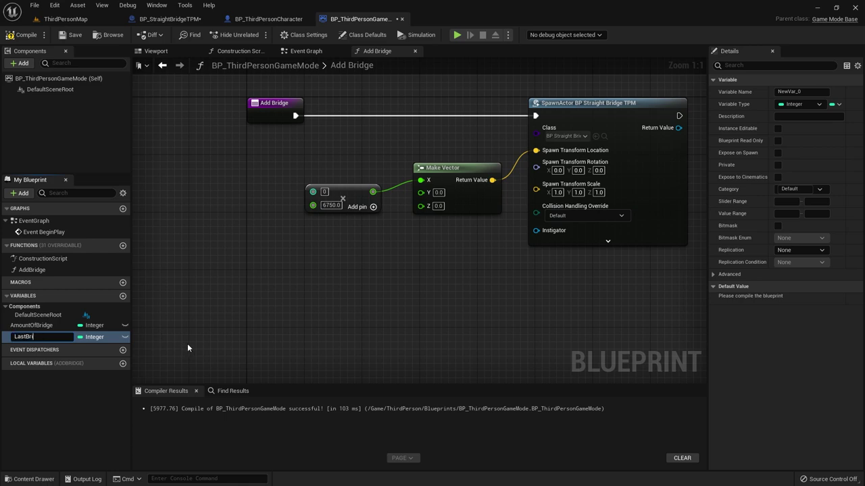
- Name the variable LastBridge, break Add Bridge's stale Index wire in the Event Graph, and recompile
type("dge")
key("Return")
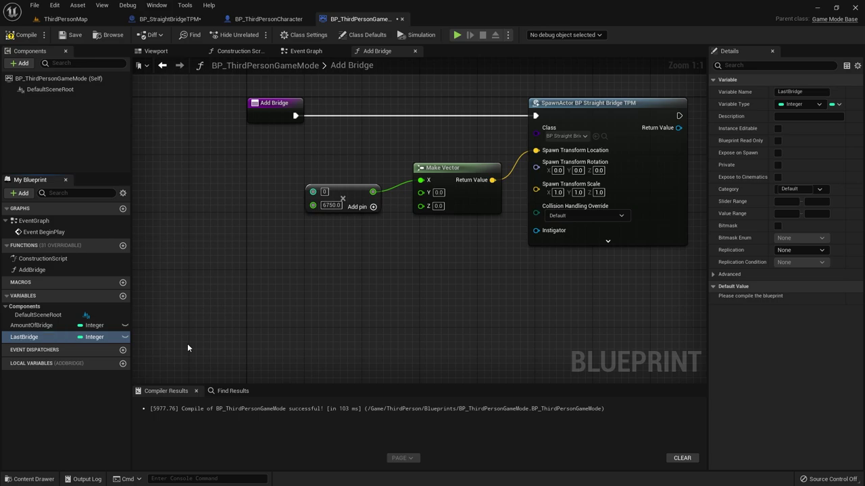
left_click(22, 35)
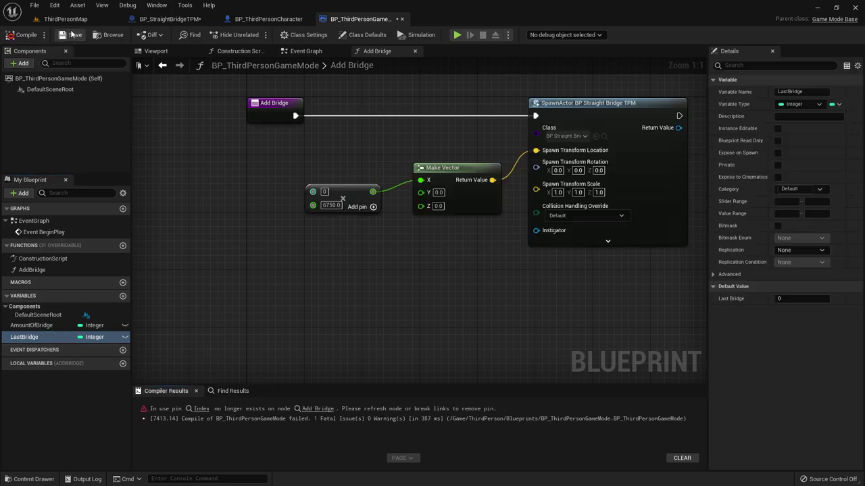
left_click(304, 50)
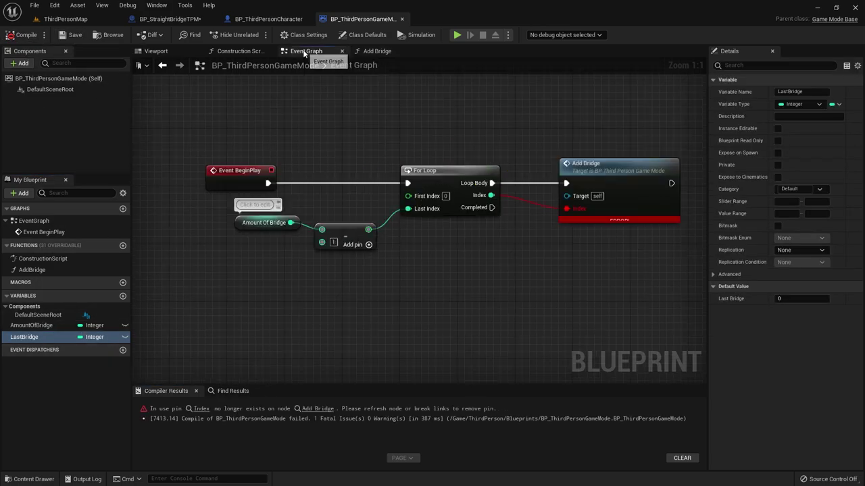
left_click(568, 208, "alt")
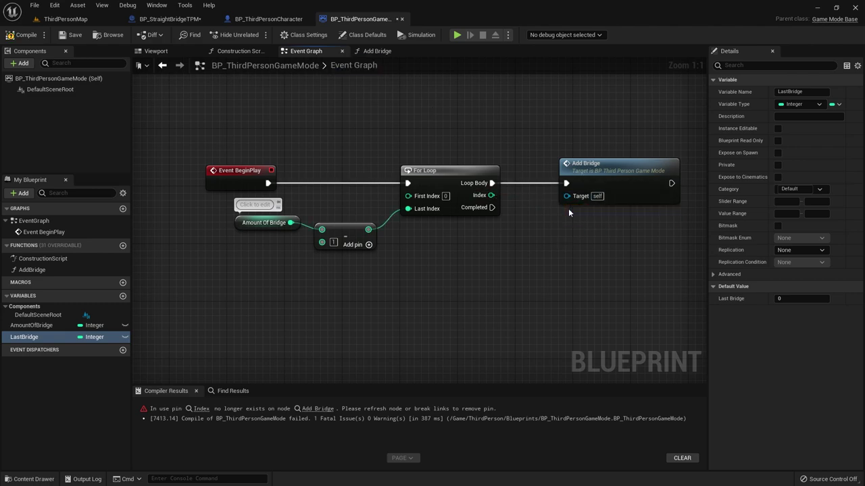
left_click(26, 35)
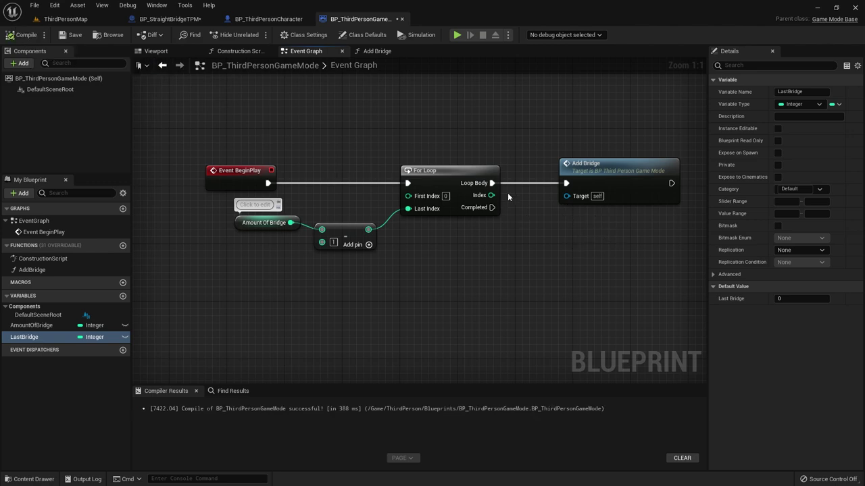
- Place a LastBridge getter in Add Bridge, wire it into the 6750.0 addition, and recompile
left_click(363, 54)
left_click_drag(24, 336, 216, 167)
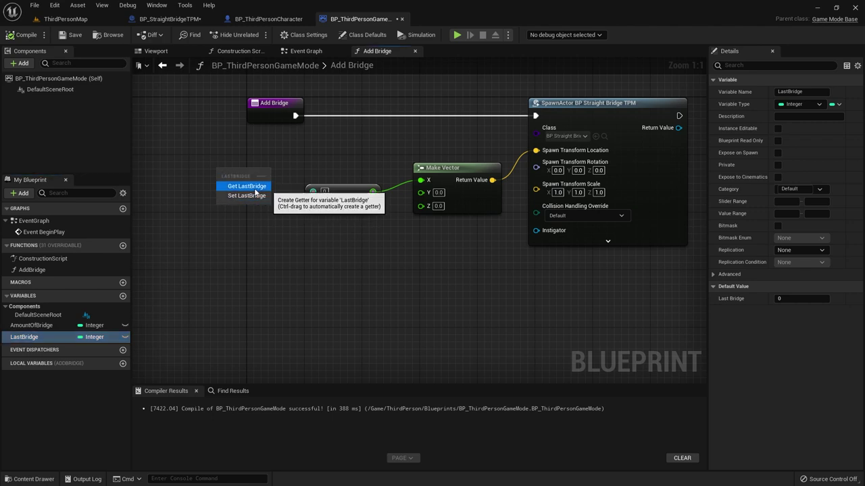
left_click(267, 178)
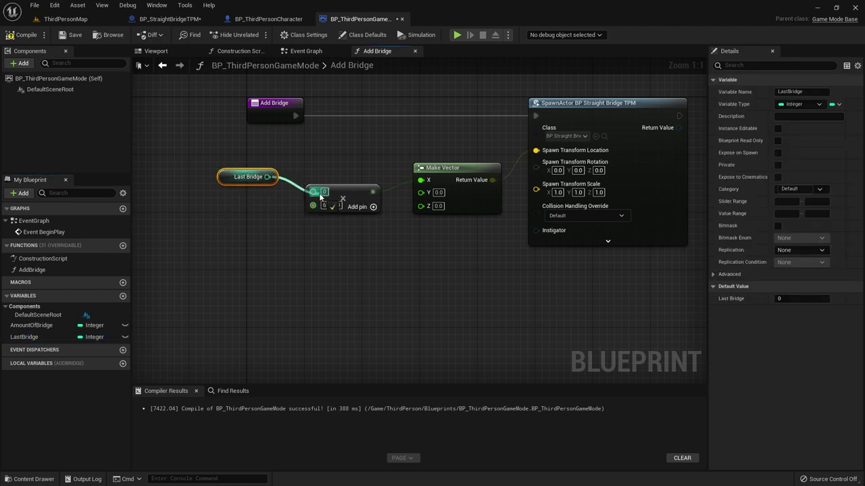
left_click_drag(267, 177, 312, 191)
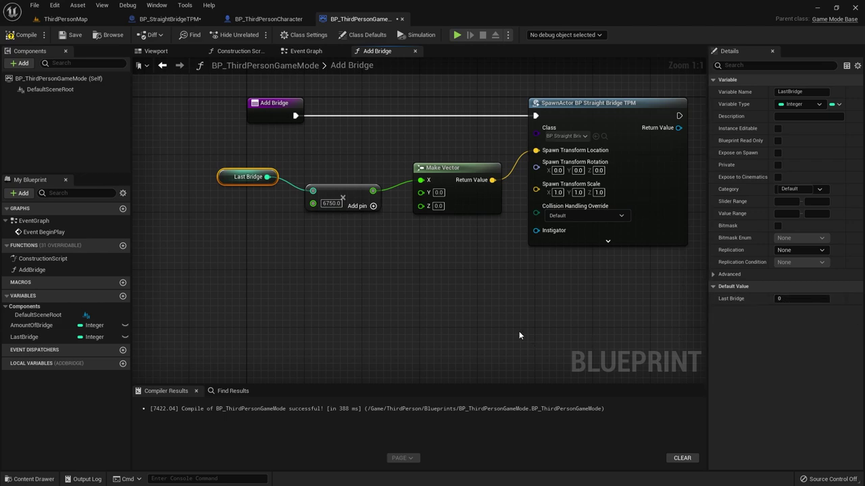
right_click_drag(436, 277, 400, 302)
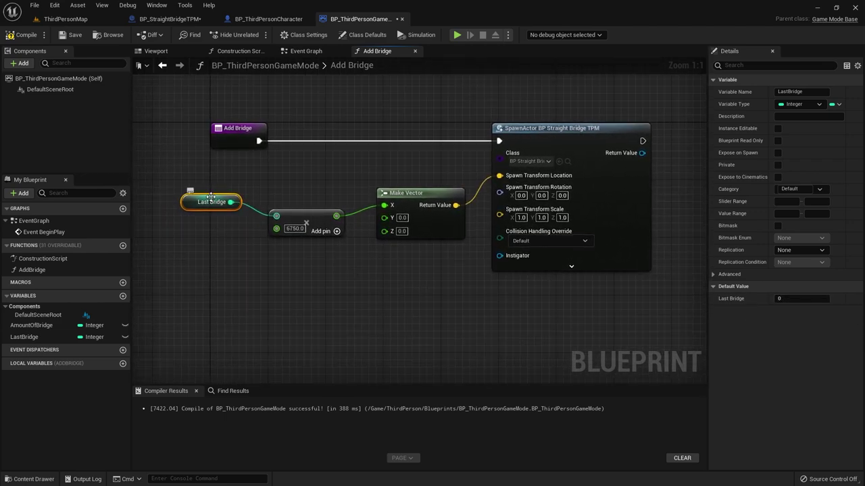
left_click_drag(211, 207, 212, 212)
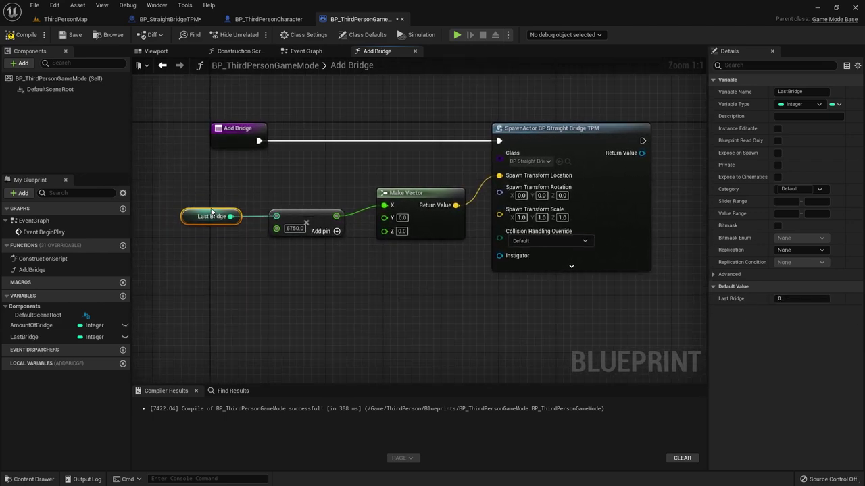
left_click(26, 35)
left_click(66, 19)
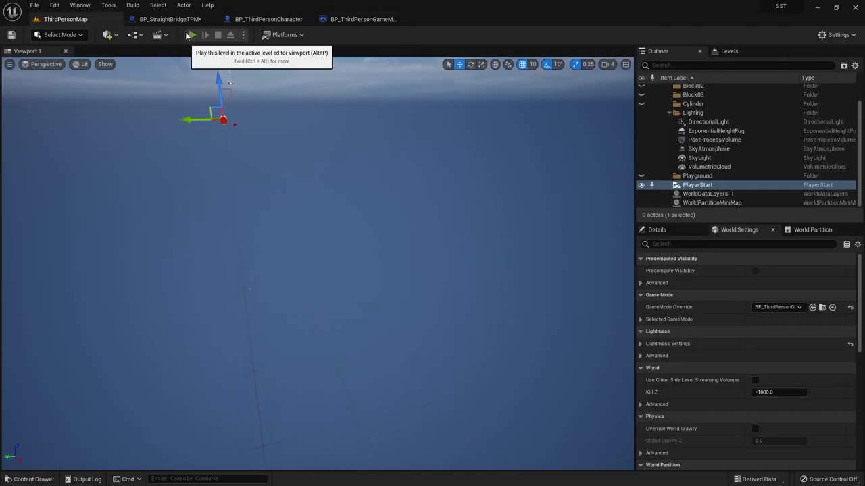
key("alt+p")
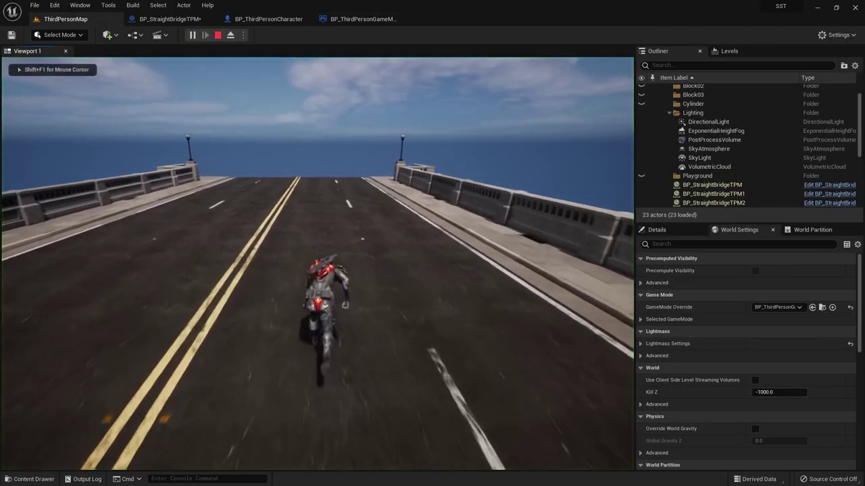
key("Escape")
left_click(363, 19)
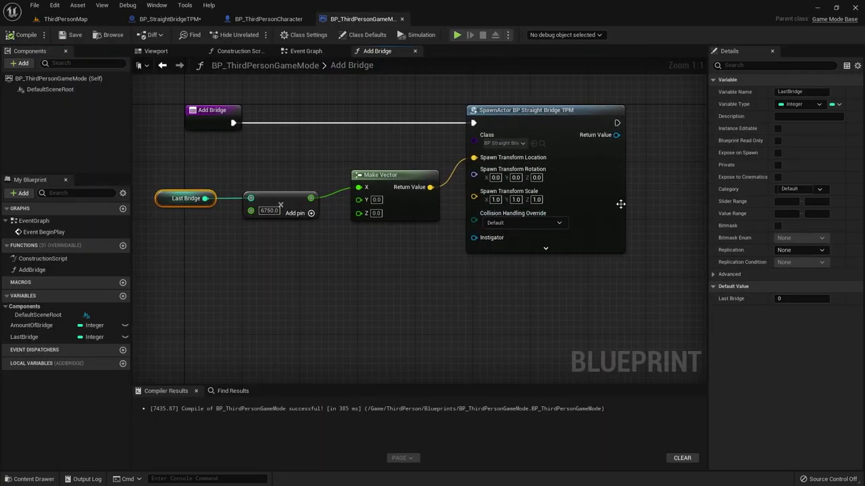
- Add an Increment Int (++) on a LastBridge getter and run it after SpawnActor
right_click_drag(622, 202, 477, 189)
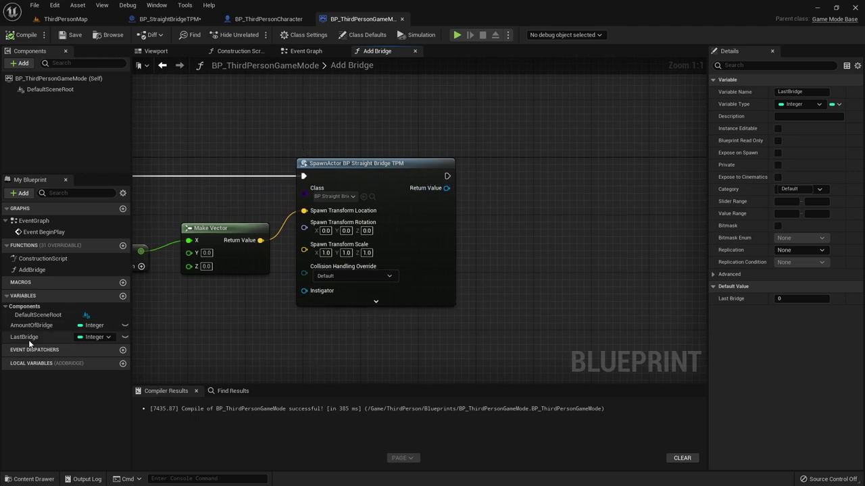
mouse_move(24, 337)
left_mouse_down()
mouse_move(522, 230)
mouse_move(570, 161)
mouse_move(574, 171)
left_mouse_up()
left_click(523, 234)
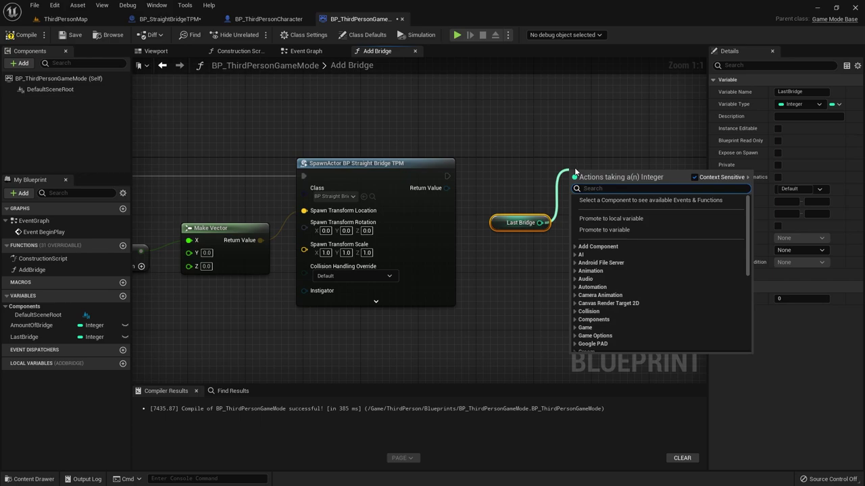
type("++")
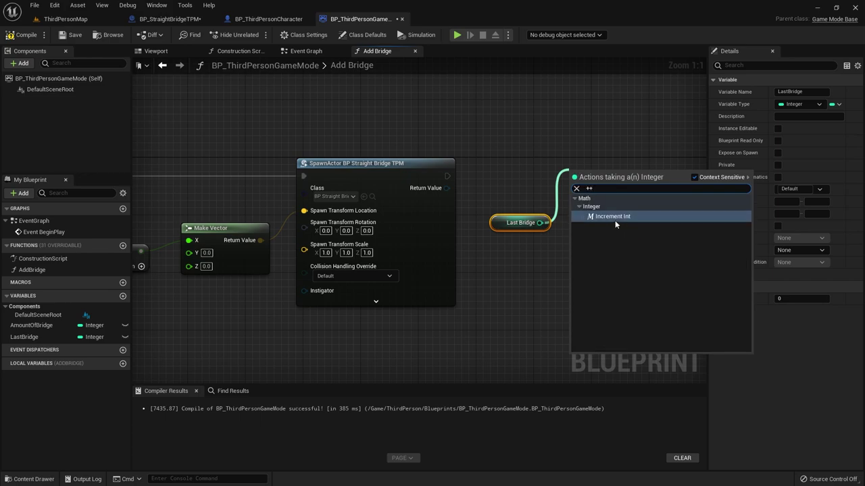
left_click(611, 220)
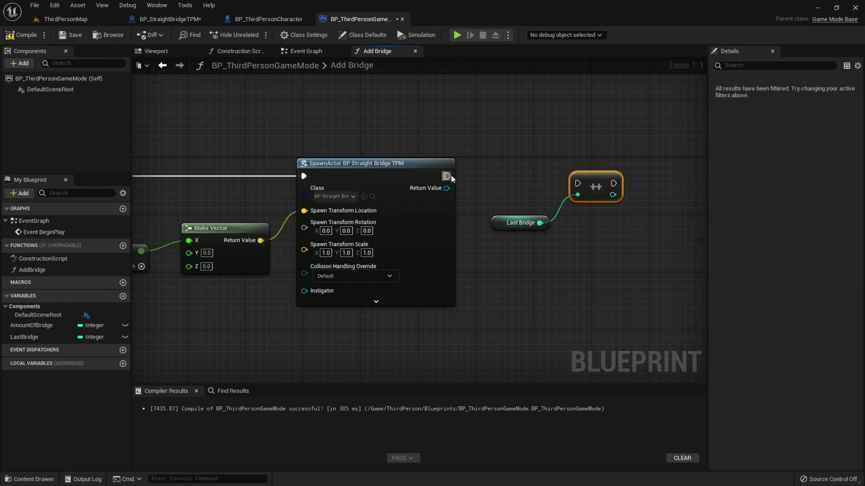
mouse_move(448, 177)
left_mouse_down()
mouse_move(580, 192)
mouse_move(577, 184)
mouse_move(595, 180)
left_mouse_up()
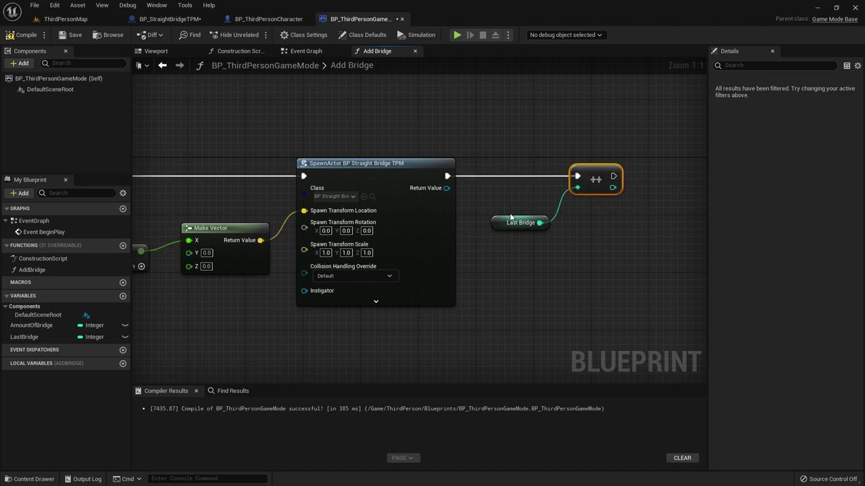
- Check the LastBridge variable's settings and compile BP_ThirdPersonGameMode
right_click_drag(226, 298, 444, 252)
right_click_drag(325, 211, 187, 211)
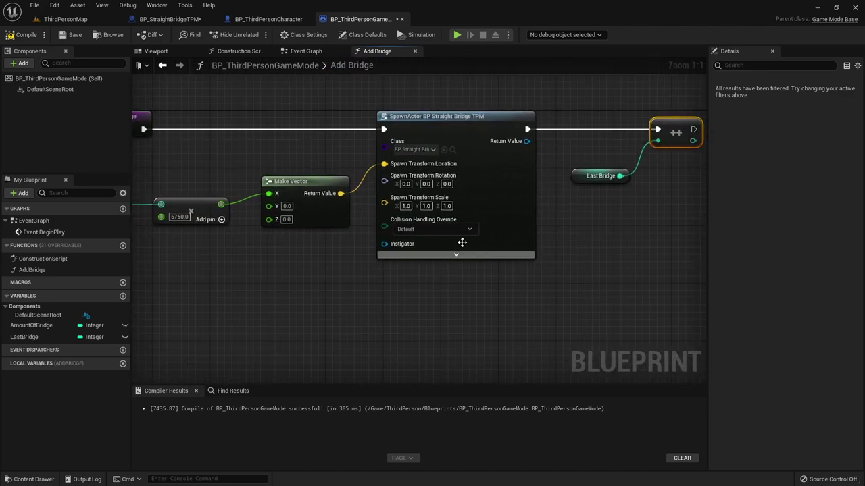
left_click(600, 176)
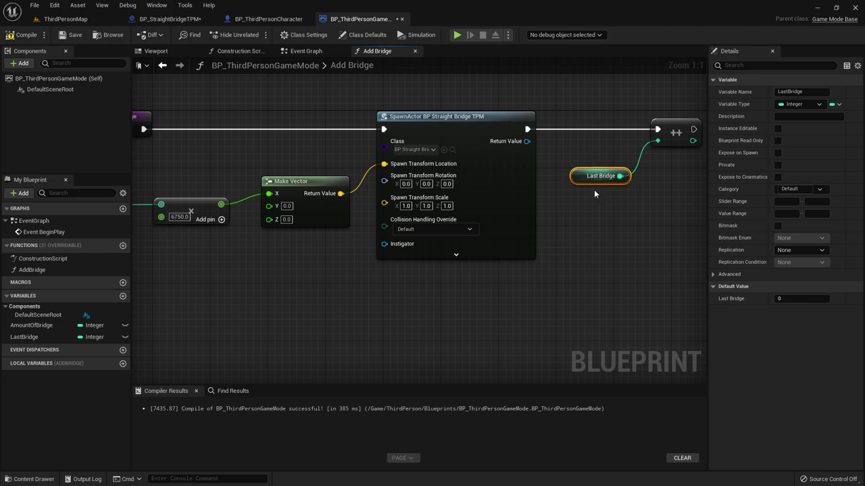
left_click(22, 35)
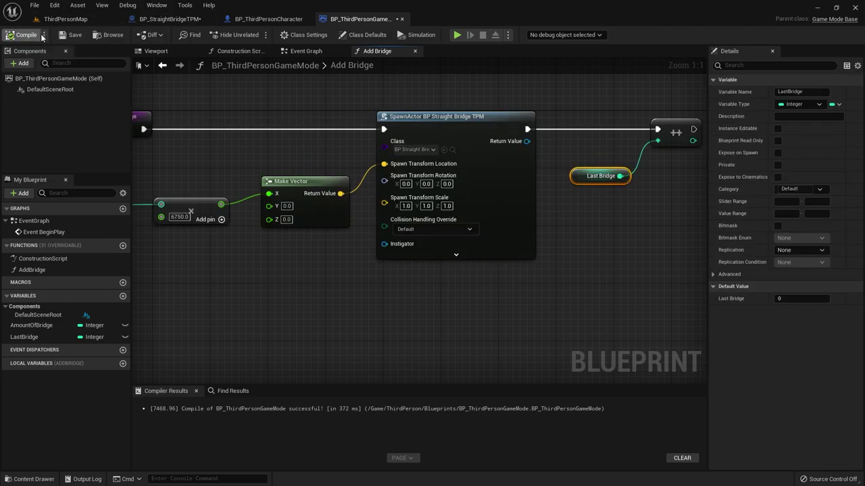
- Play ThirdPersonMap, release the mouse with Shift+F1, and eject from the player
left_click(64, 20)
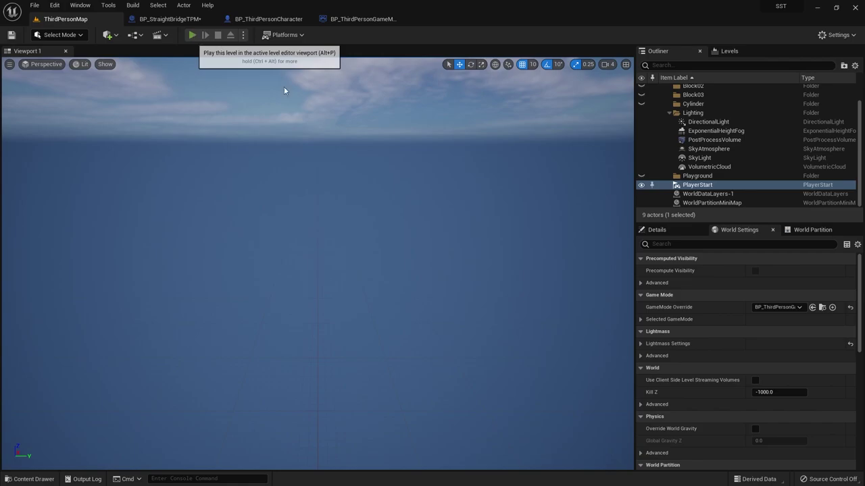
left_click(193, 35)
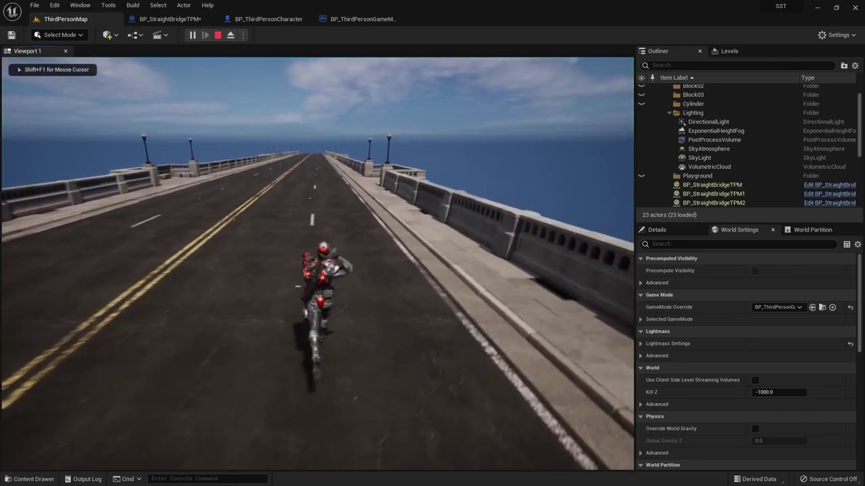
key("shift+F1")
left_click(230, 35)
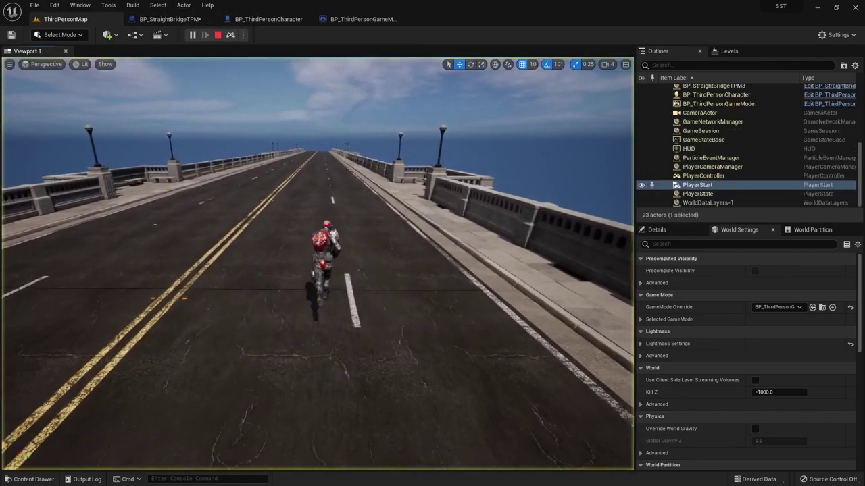
- Raise camera speed to 6, fly out to watch new bridge segments spawn, then stop play
scroll(317, 263, "down", 5)
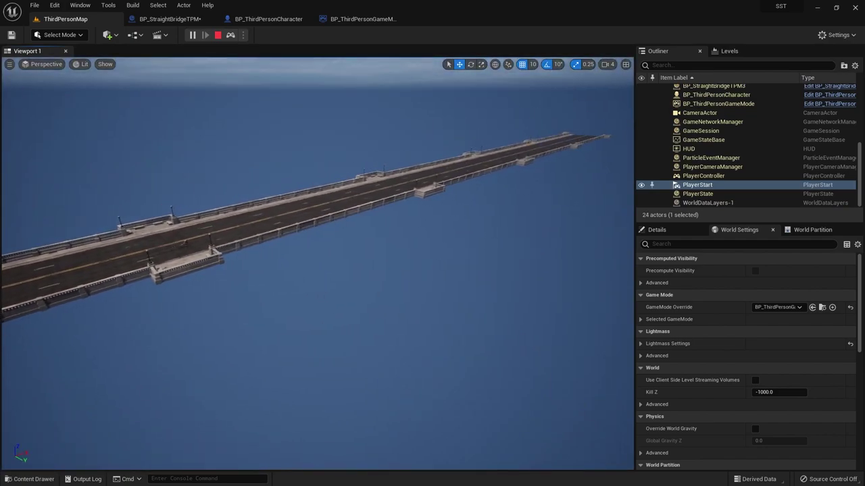
left_click(606, 64)
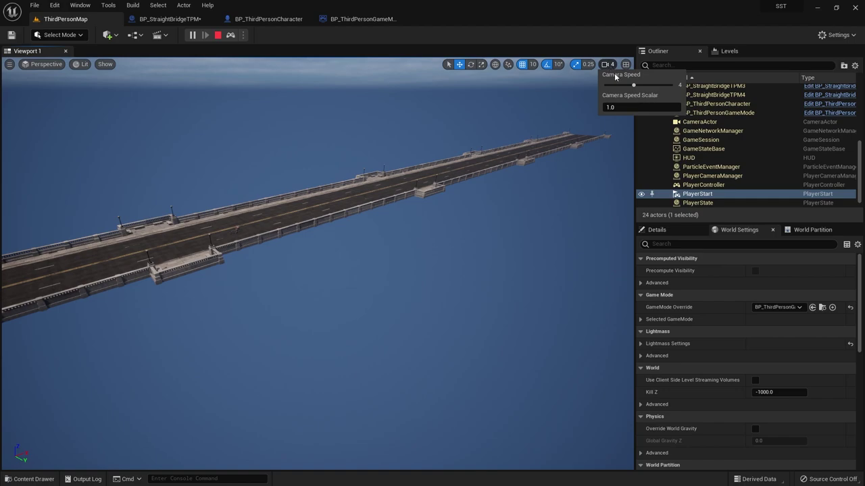
left_click(661, 84)
right_click_drag(488, 225, 488, 225)
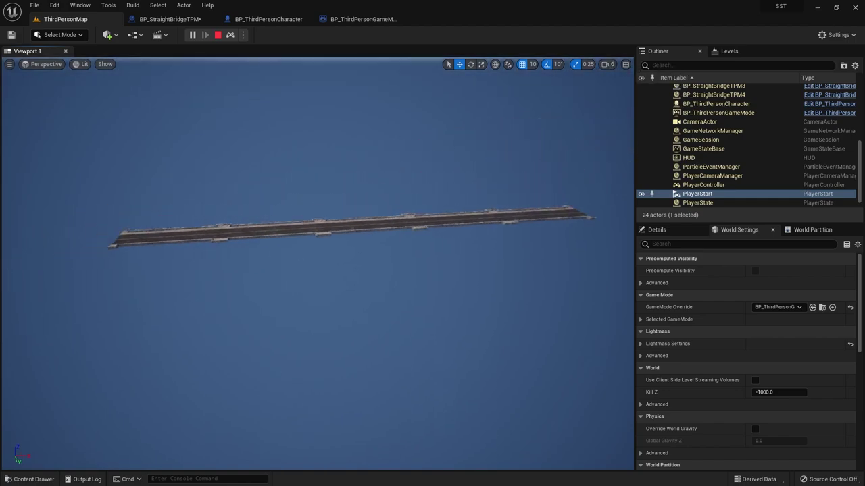
left_click_drag(299, 242, 243, 231)
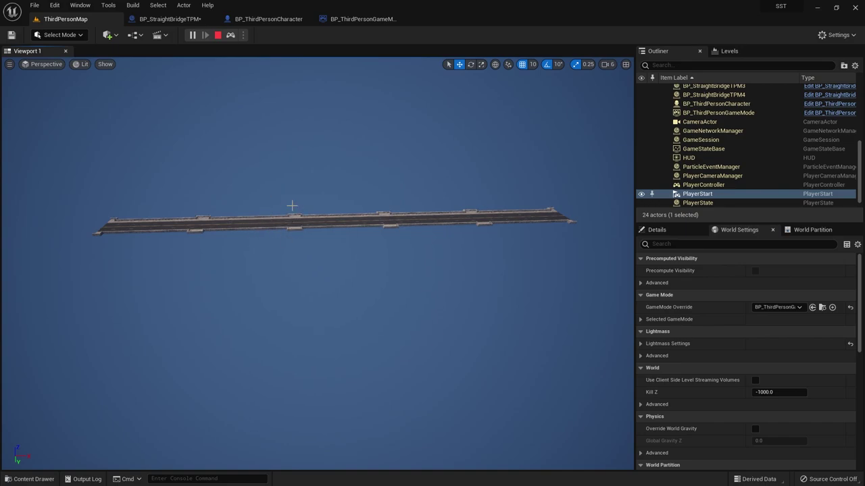
right_click_drag(304, 223, 303, 223)
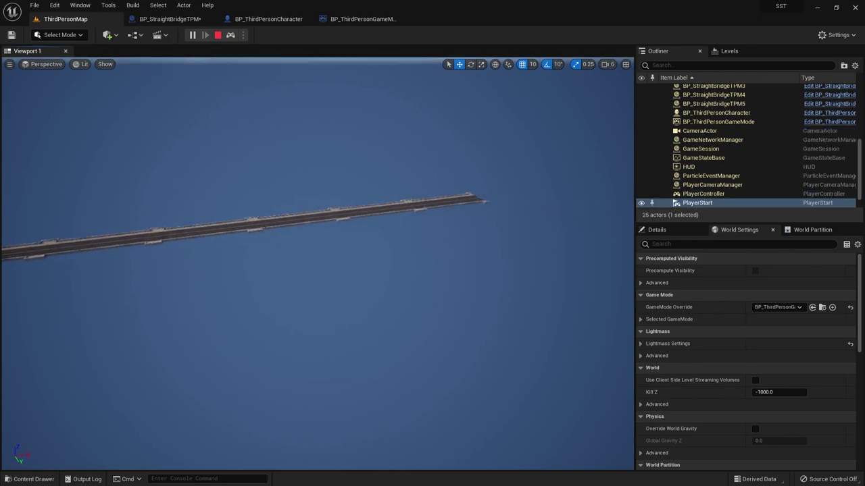
key("Escape")
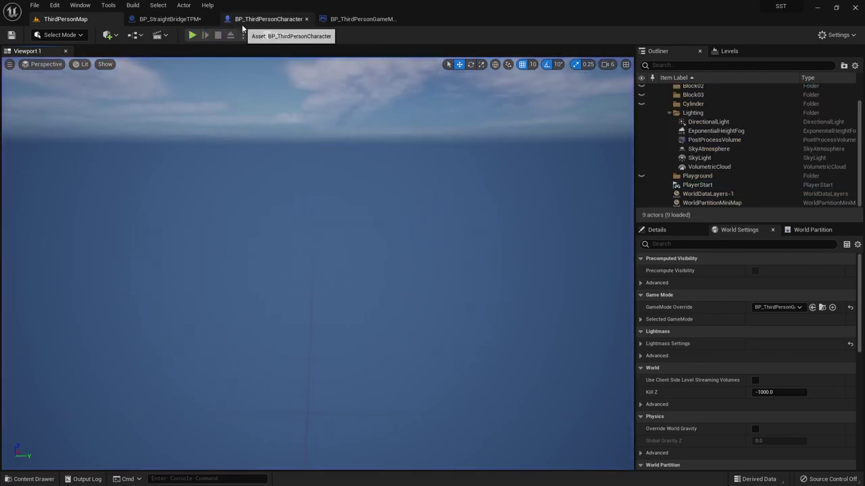
- Set Character Movement's Max Walk Speed to 1500 in BP_ThirdPersonCharacter
left_click(269, 19)
left_click(58, 148)
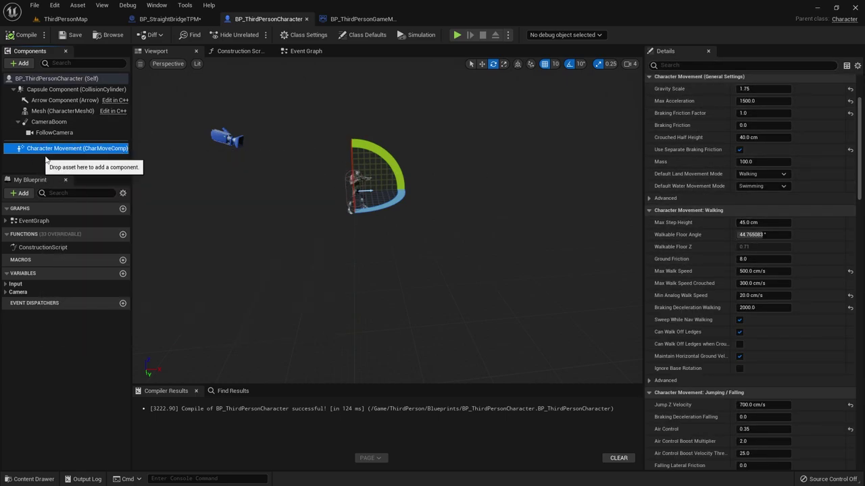
scroll(783, 232, "up", 3)
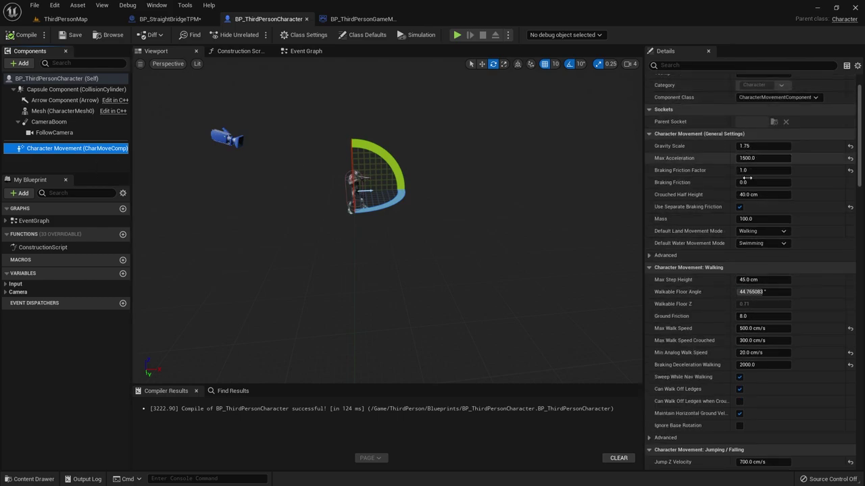
left_click(757, 328)
type("1500")
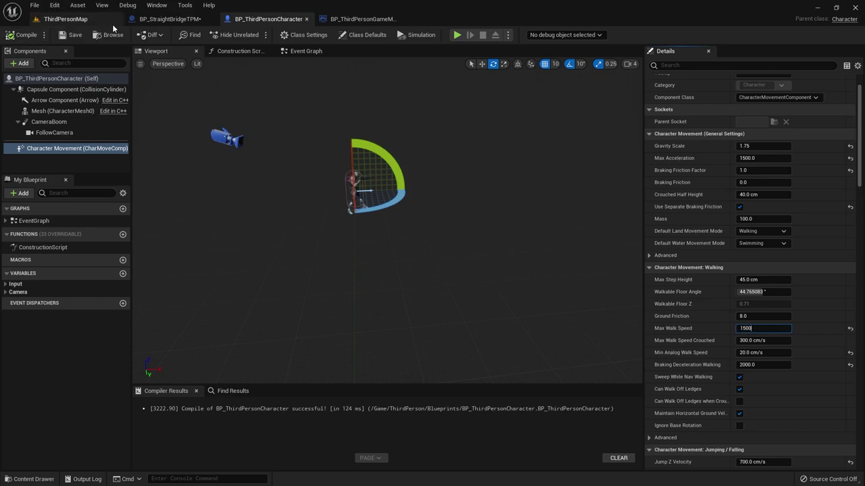
key("Return")
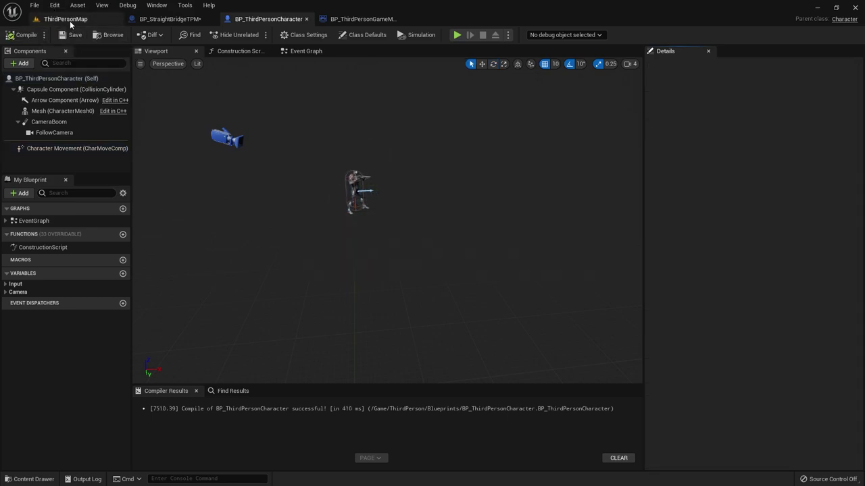
left_click(66, 19)
left_click(192, 35)
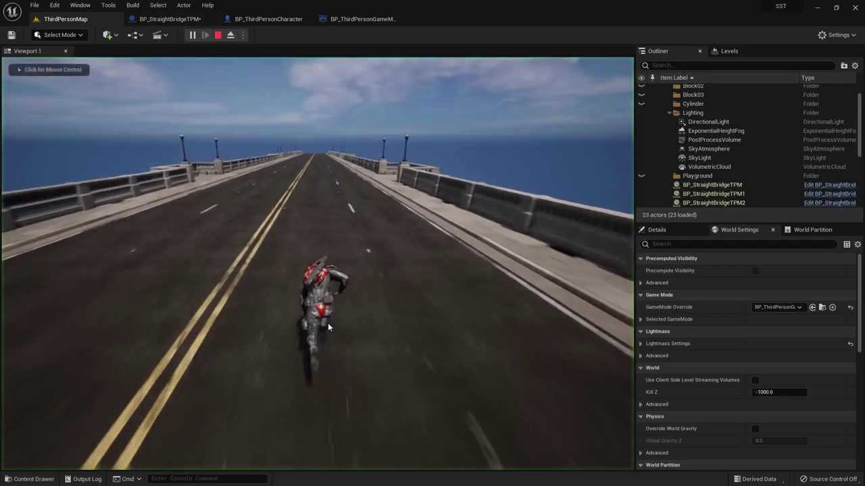
left_click(230, 35)
scroll(455, 222, "down", 10)
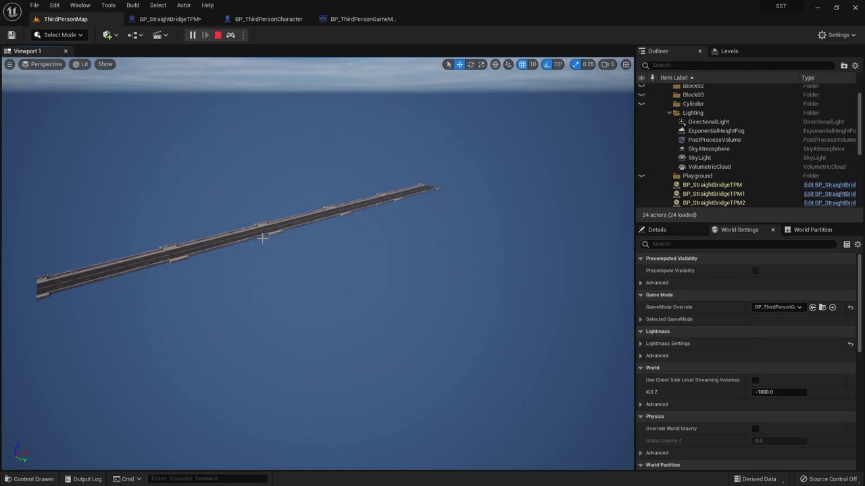
right_click_drag(352, 240, 352, 240)
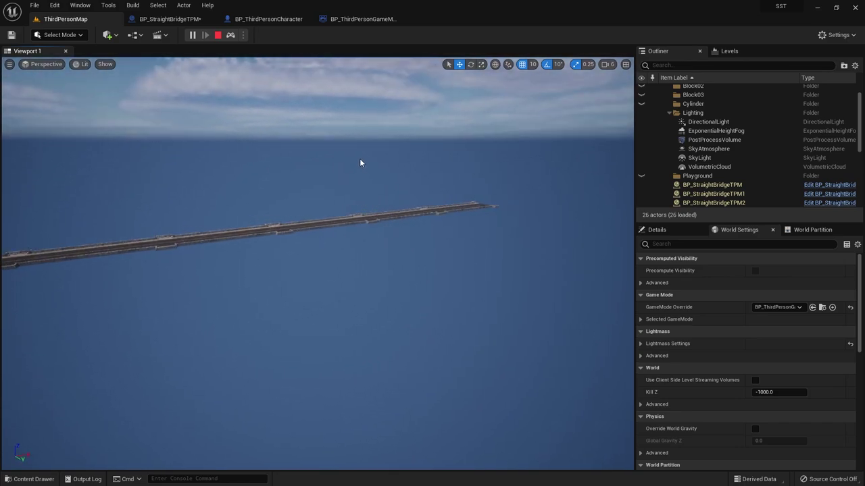
right_click_drag(191, 234, 190, 234)
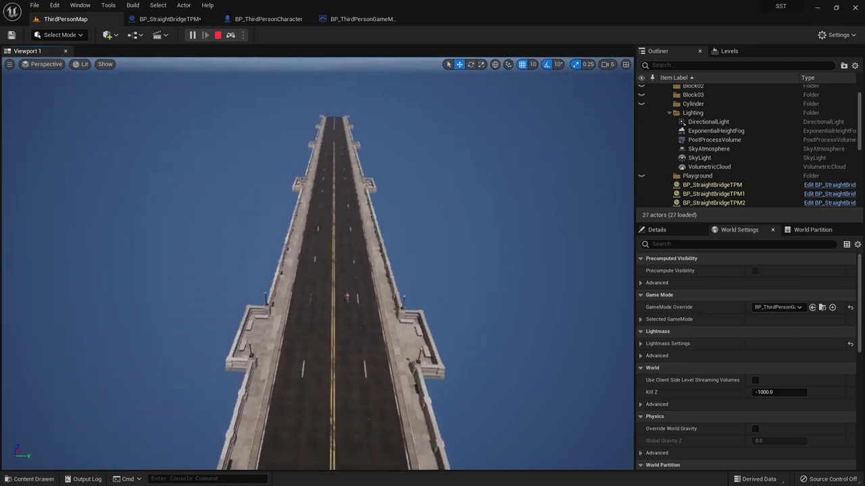
right_click_drag(201, 264, 201, 265)
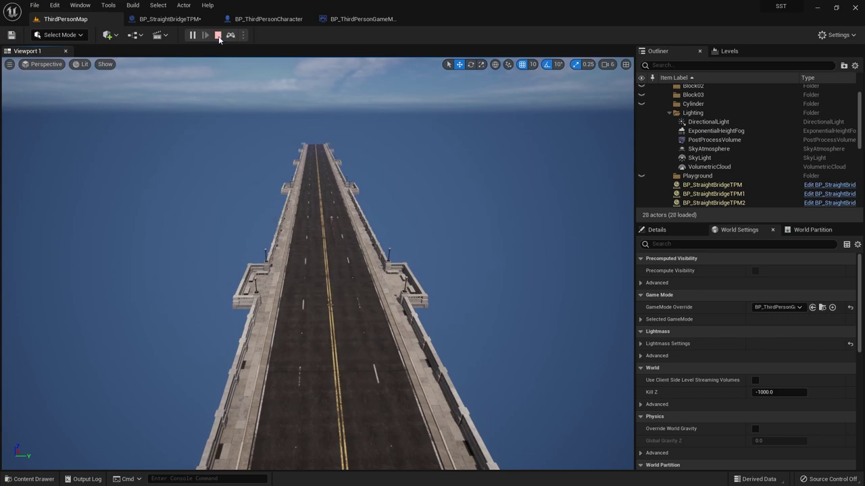
left_click(218, 35)
left_click(268, 19)
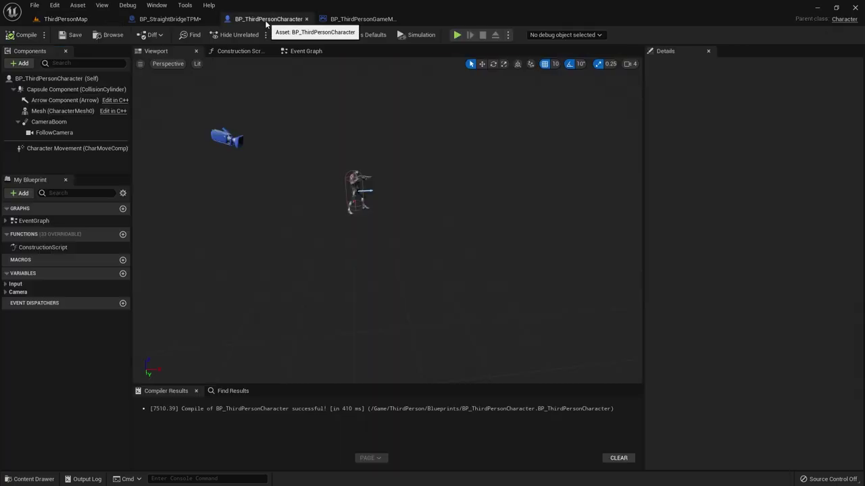
- Turn off Rendering > Visible on the OLNewBridge box in BP_StraightBridgeTPM
left_click(170, 19)
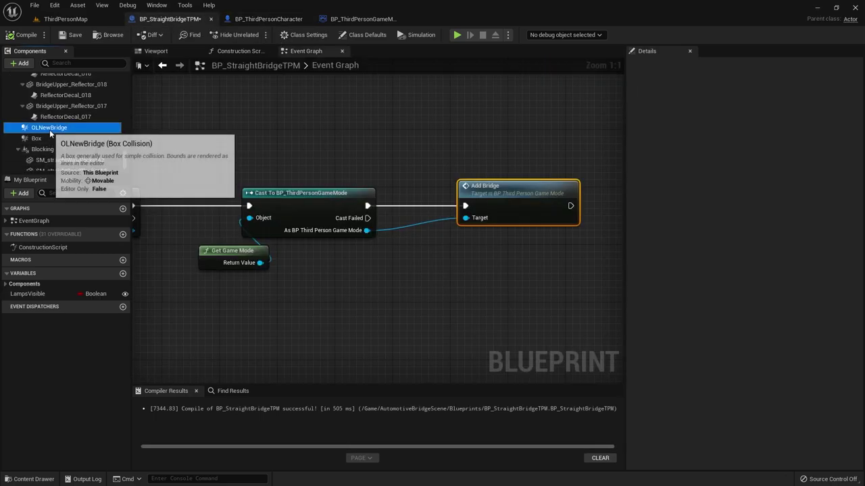
left_click(49, 129)
scroll(697, 296, "up", 4)
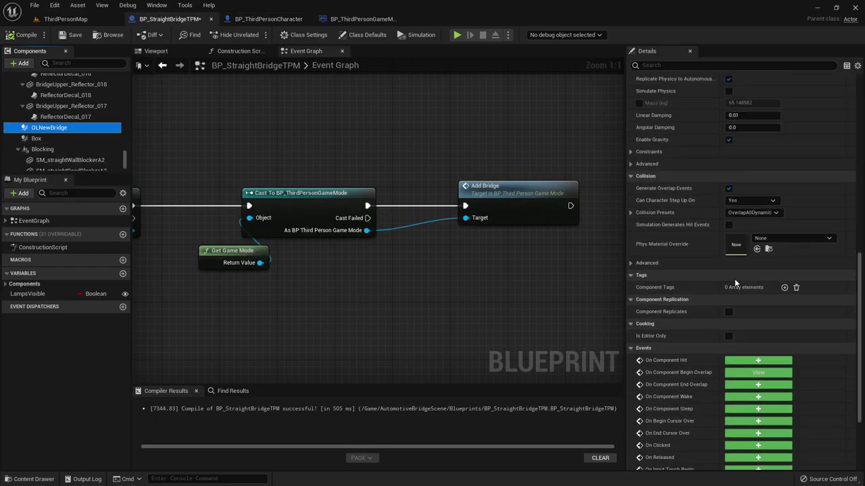
scroll(688, 297, "up", 2)
scroll(638, 283, "up", 2)
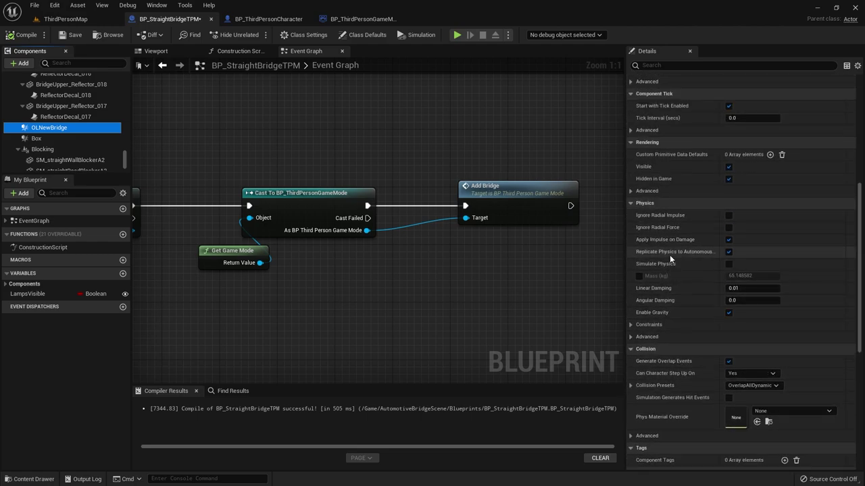
left_click(729, 166)
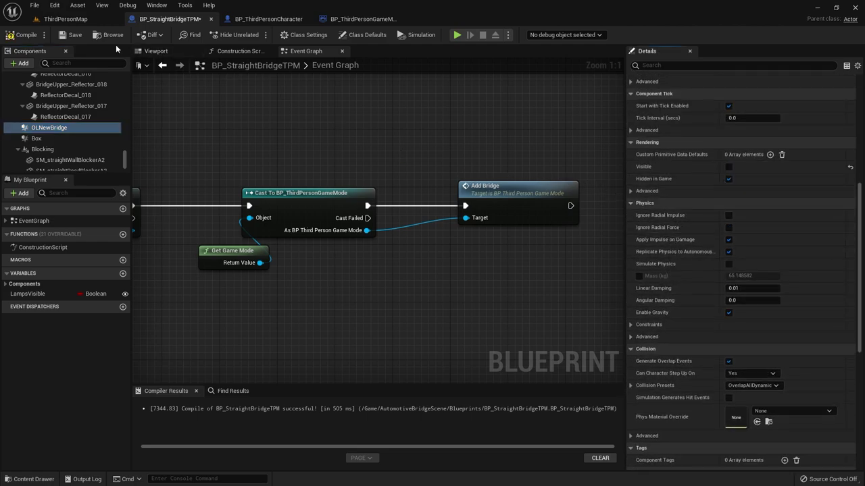
- Run a brief test play of ThirdPersonMap, then look through the GameMode, Character and bridge blueprints
left_click(52, 21)
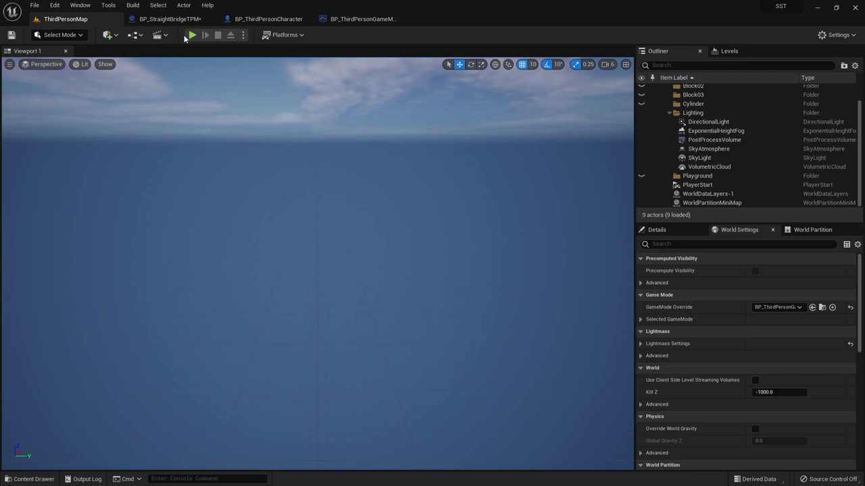
key("alt+p")
key("Escape")
left_click(362, 18)
left_click(268, 18)
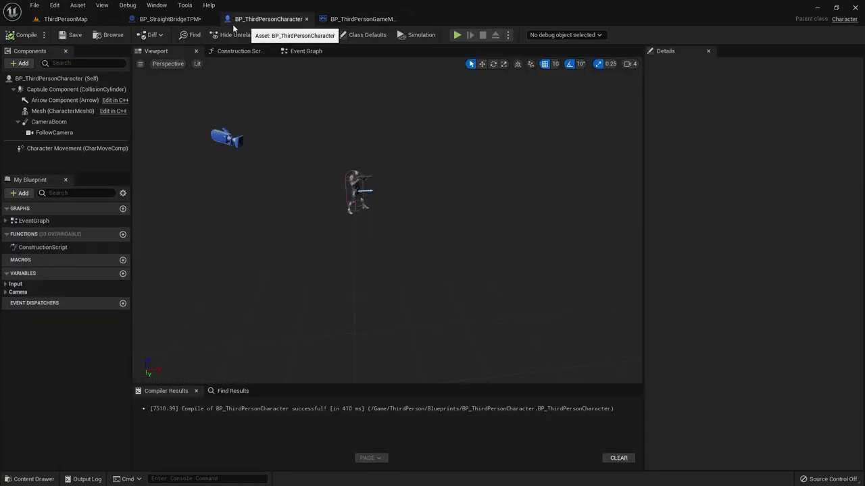
left_click(170, 18)
left_click(61, 116)
- Turn Visible back on for the OLNewBridge box via the 'vis' property search
left_click(51, 127)
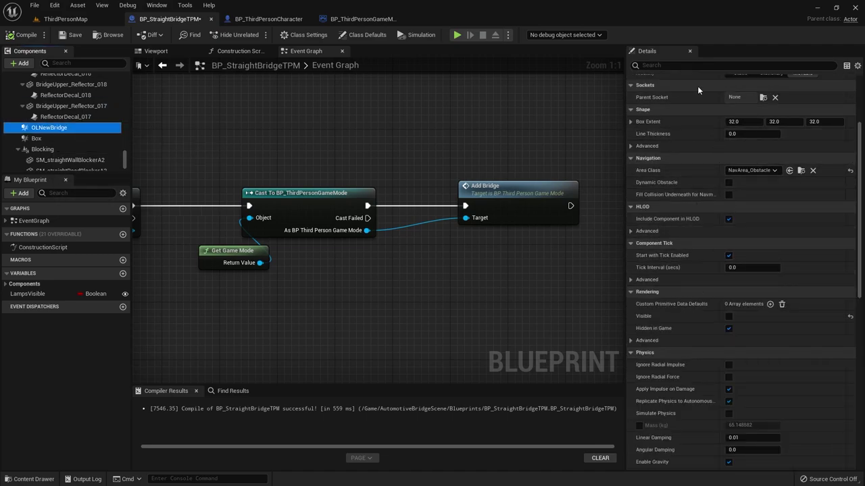
left_click(695, 66)
type("vis")
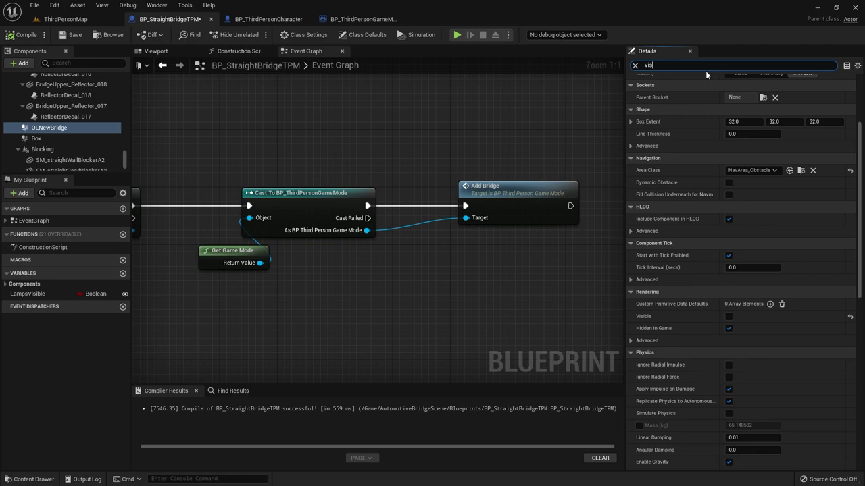
left_click(731, 92)
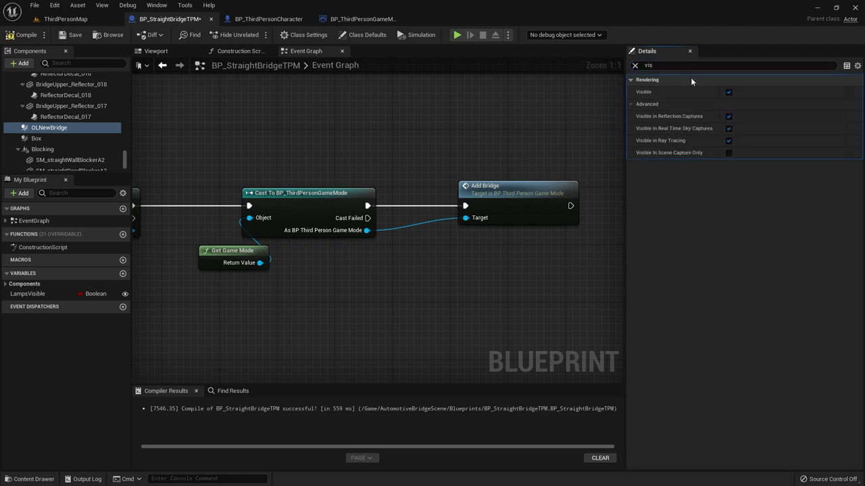
- Uncheck Hidden in Game for OLNewBridge and save BP_StraightBridgeTPM
left_click(634, 66)
type("hi")
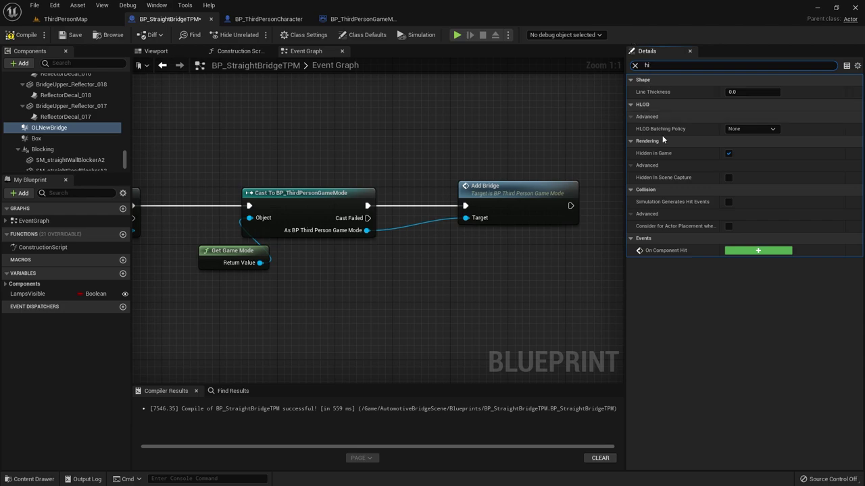
left_click(728, 154)
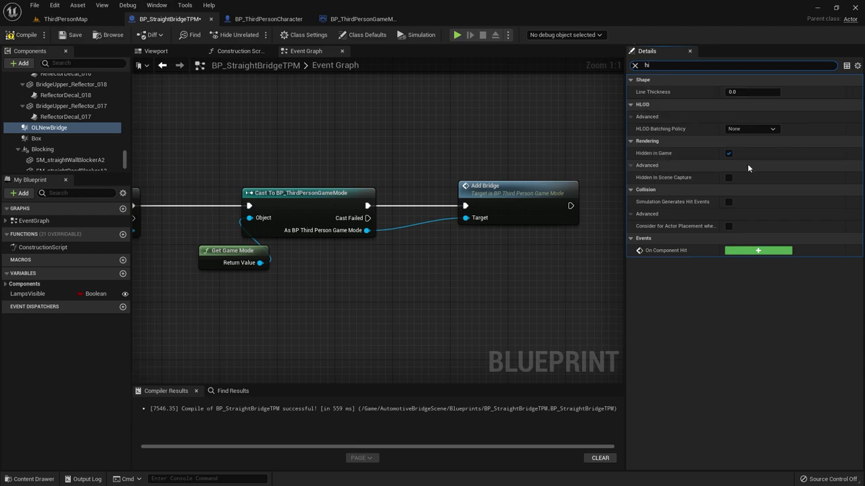
left_click(67, 39)
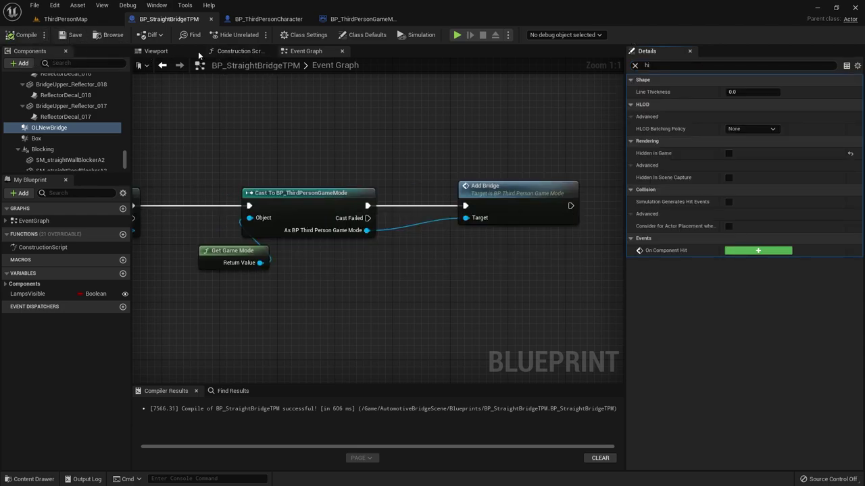
left_click(169, 51)
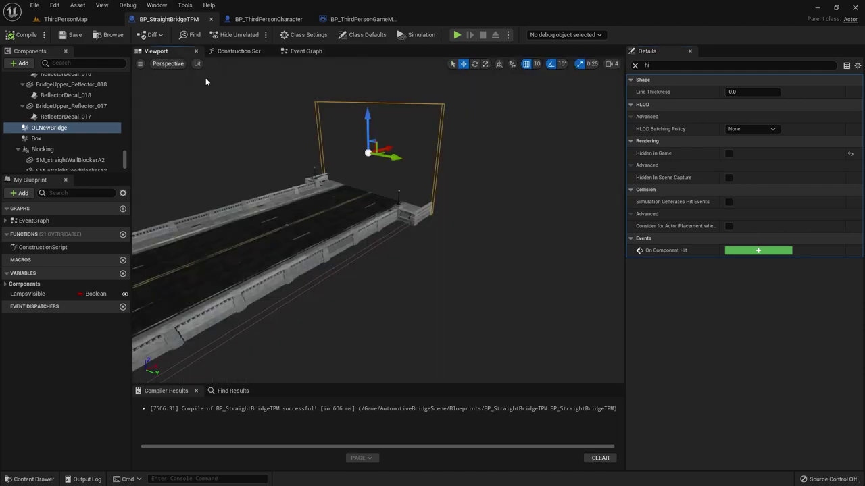
- Play ThirdPersonMap, eject, and fly the camera along the bridge as new segments spawn, then stop
left_click(65, 19)
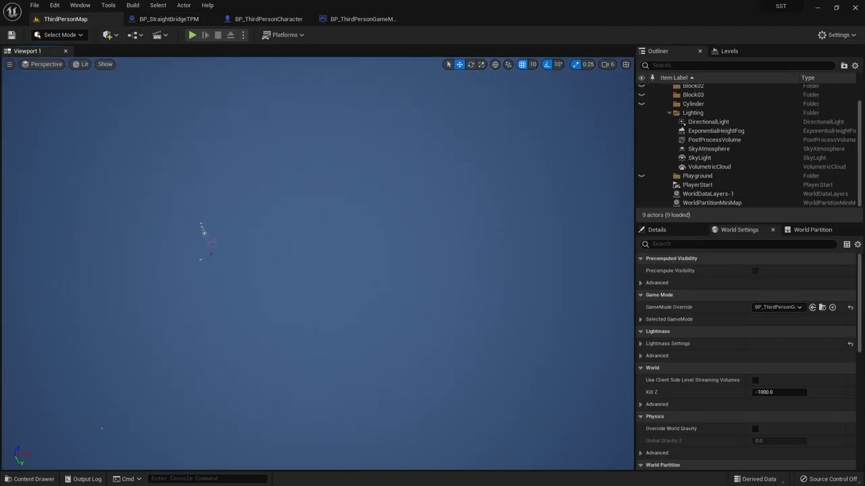
left_click(192, 34)
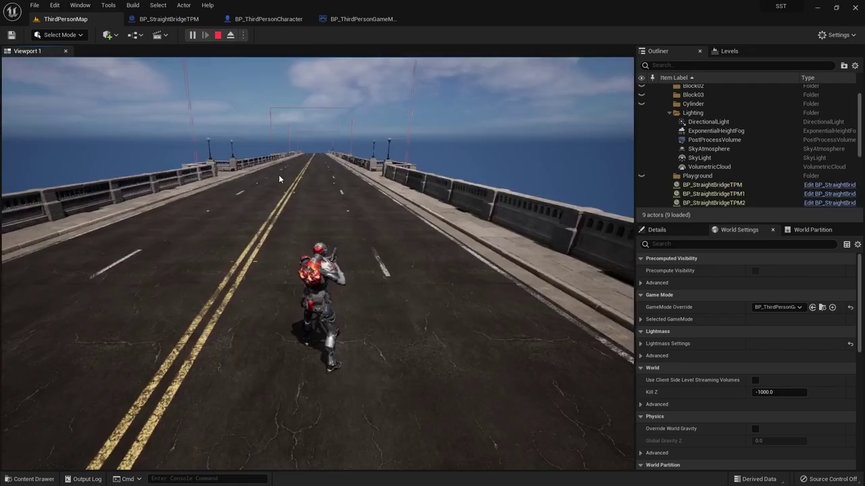
left_click(230, 34)
right_click_drag(323, 177, 323, 177)
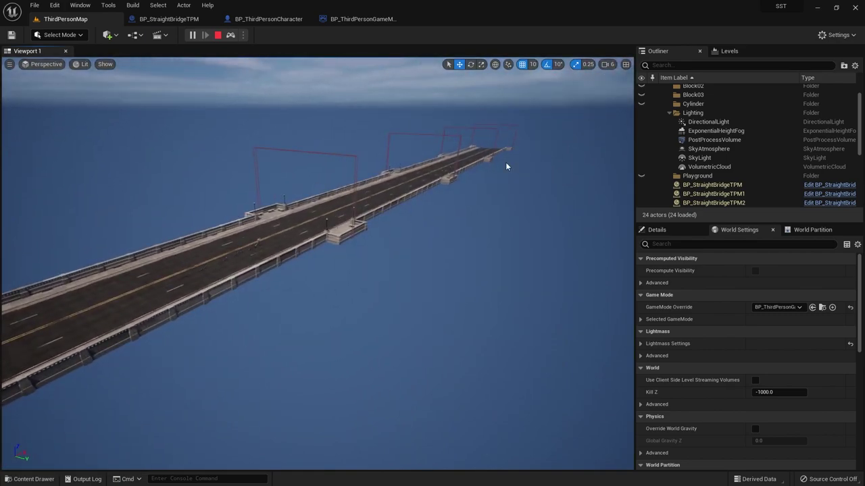
right_click_drag(562, 112, 563, 111)
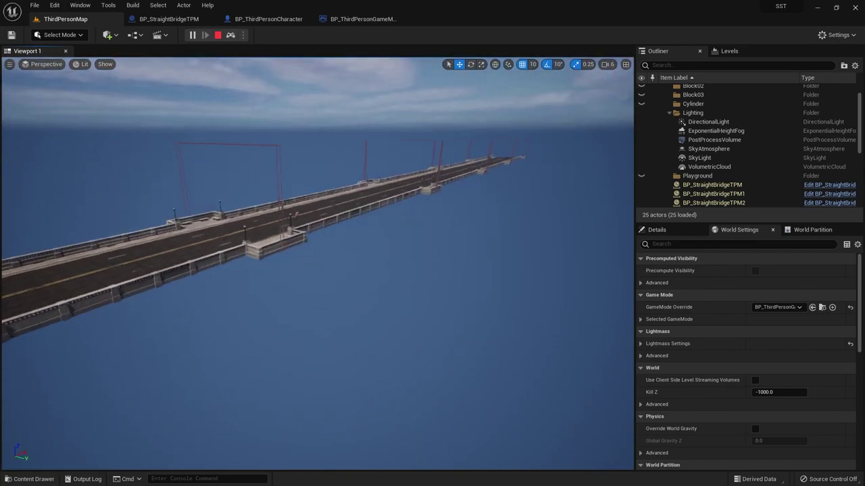
right_click_drag(190, 213, 189, 213)
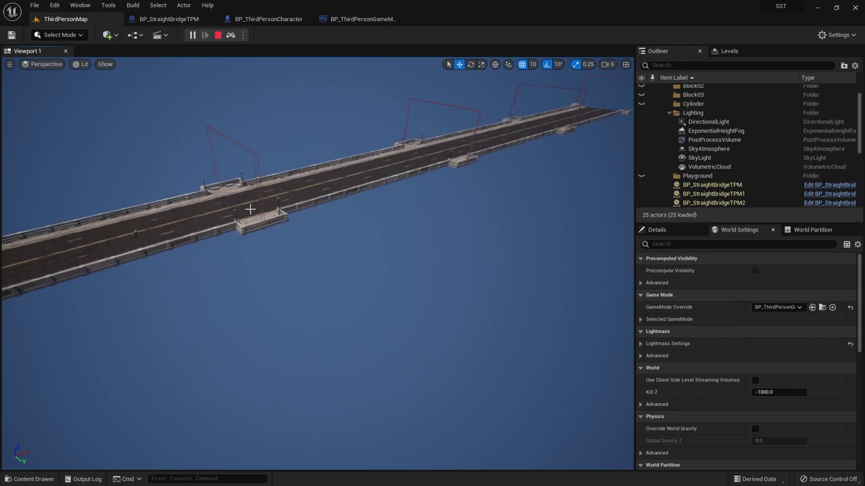
right_click_drag(250, 210, 250, 209)
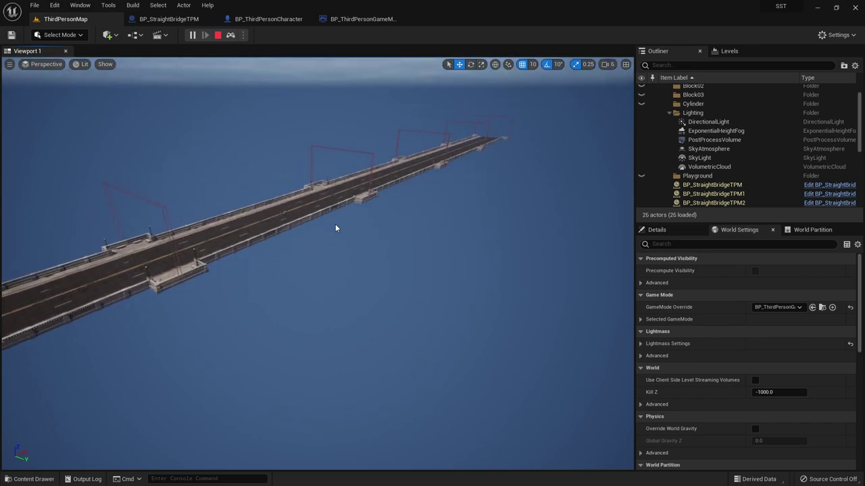
right_click_drag(316, 206, 316, 206)
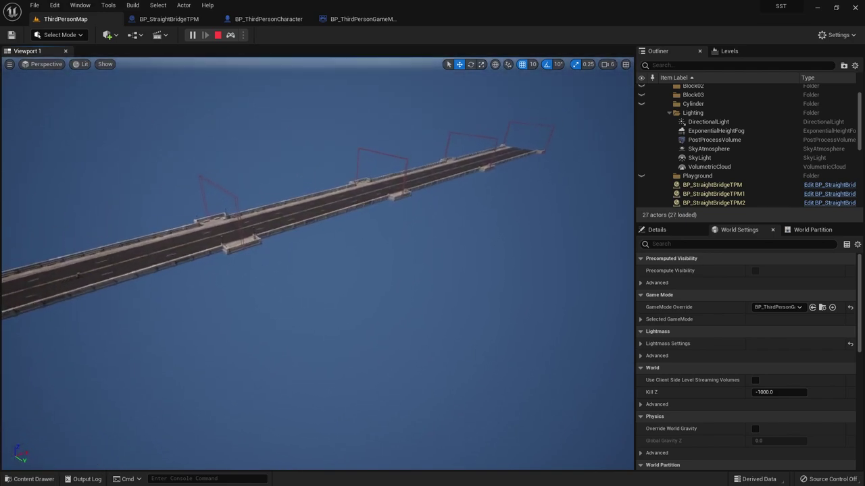
right_click_drag(288, 204, 288, 204)
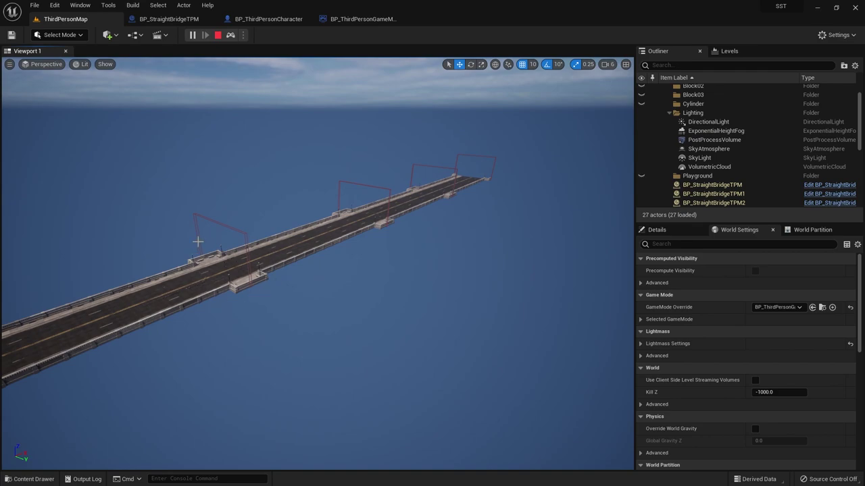
key("Escape")
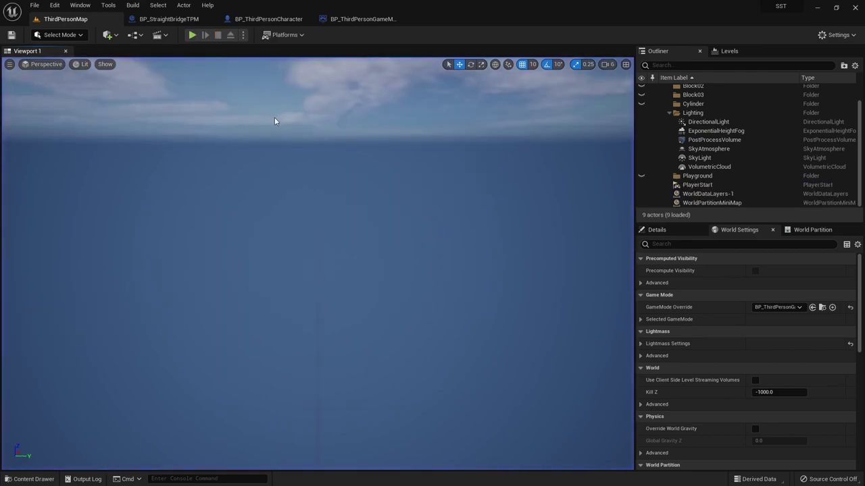
- Review the game mode's Add Bridge function: the spawn, Add and LastBridge increment nodes
left_click(329, 22)
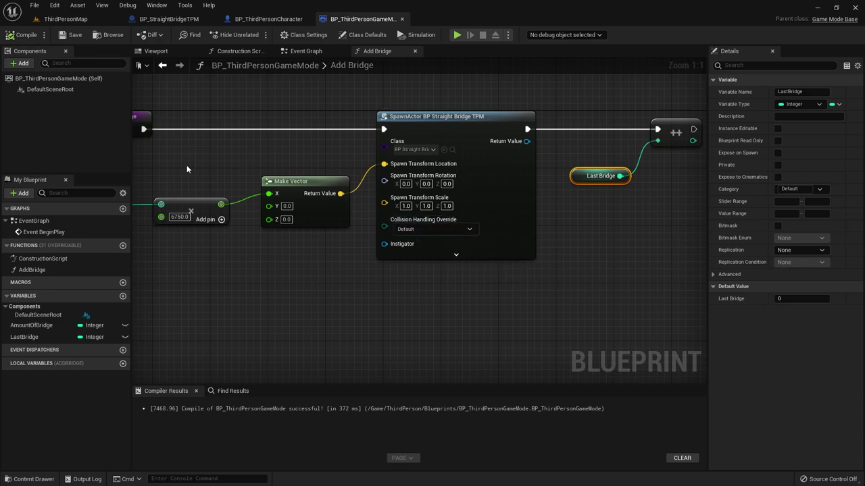
right_click_drag(187, 165, 283, 177)
right_click_drag(683, 190, 502, 200)
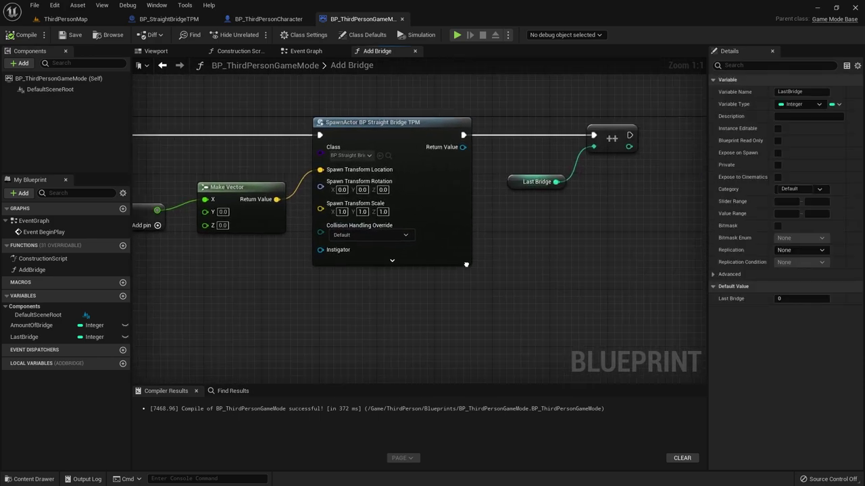
right_click_drag(495, 233, 582, 217)
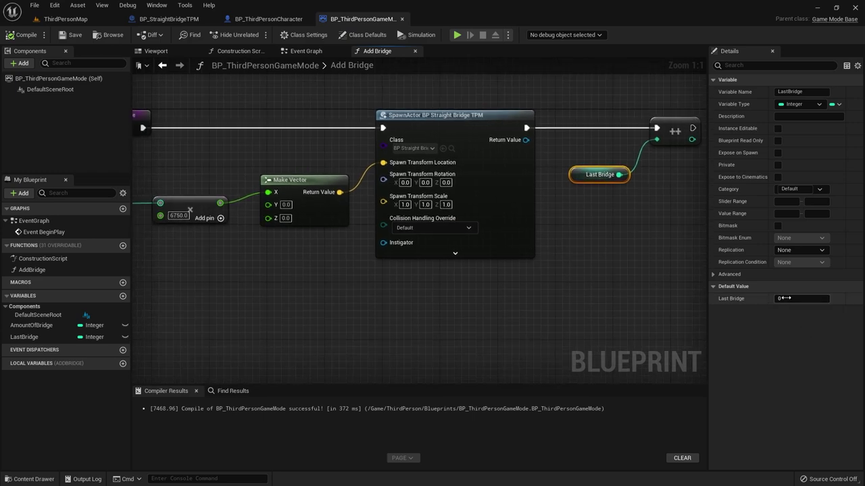
right_click_drag(163, 264, 284, 248)
right_click_drag(502, 170, 361, 228)
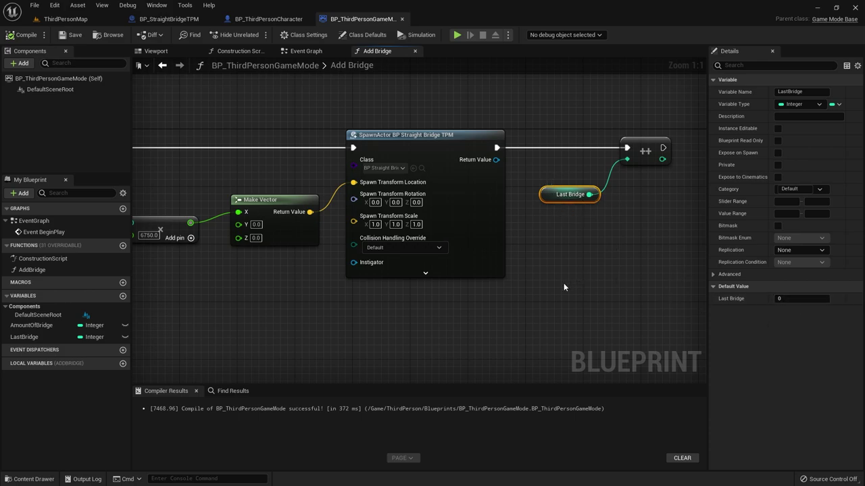
left_click(303, 52)
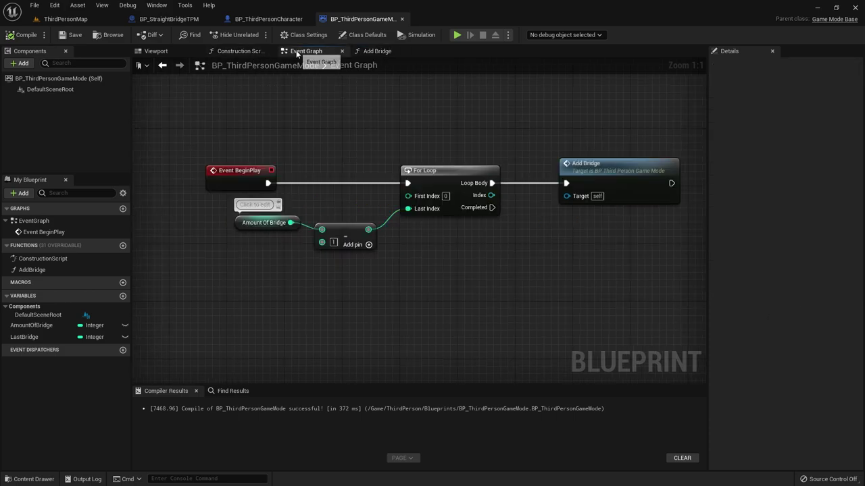
- Center BP_StraightBridgeTPM's Event Graph on the game mode cast calling Add Bridge
left_click(185, 21)
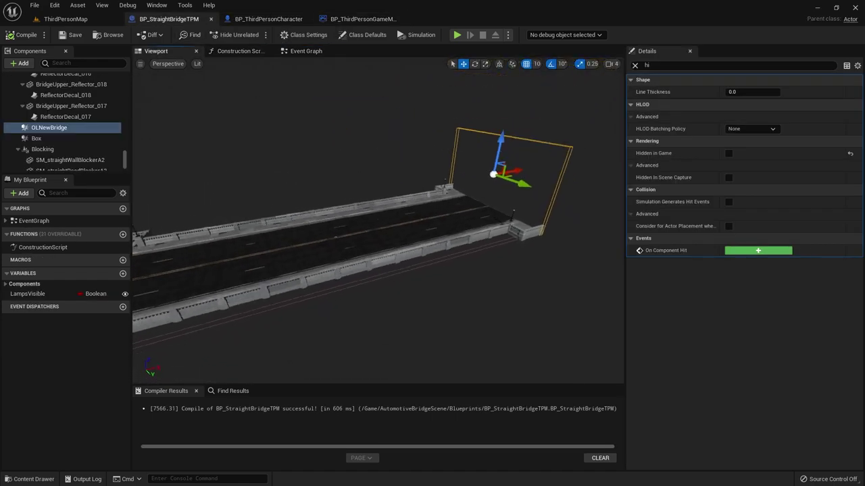
left_click(303, 51)
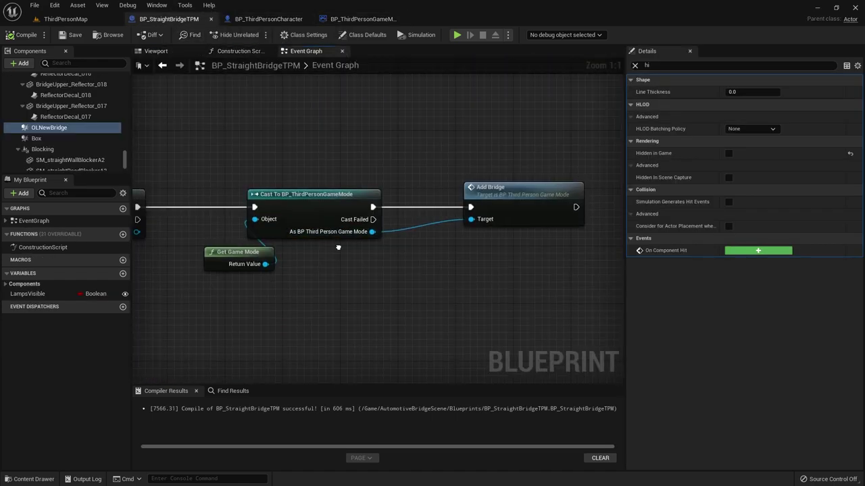
scroll(456, 269, "down", 5)
right_click_drag(407, 304, 316, 262)
scroll(417, 228, "up", 5)
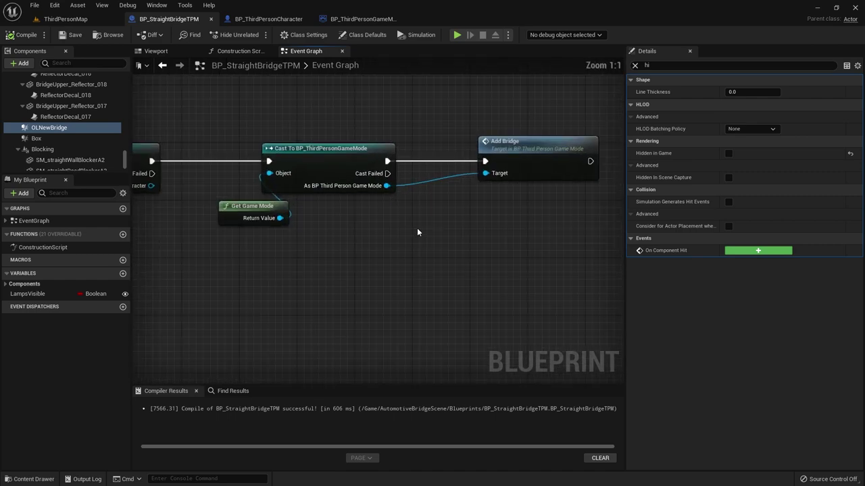
right_click_drag(488, 247, 382, 216)
left_click(94, 35)
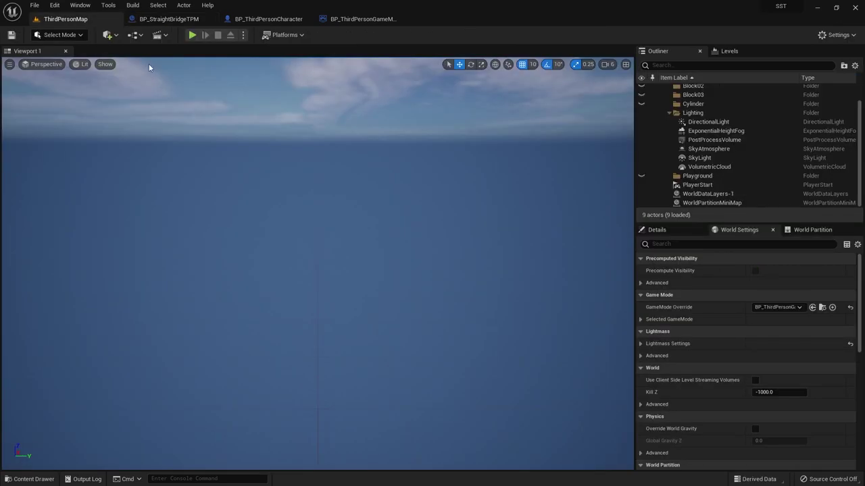
left_click(177, 20)
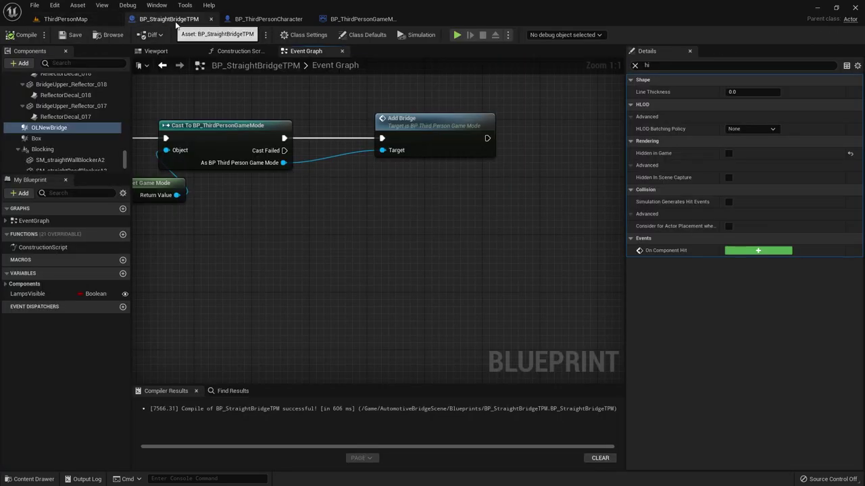
- Set BP_ThirdPersonCharacter's Max Walk Speed to 4000 and compile it
left_click(250, 19)
left_click(54, 148)
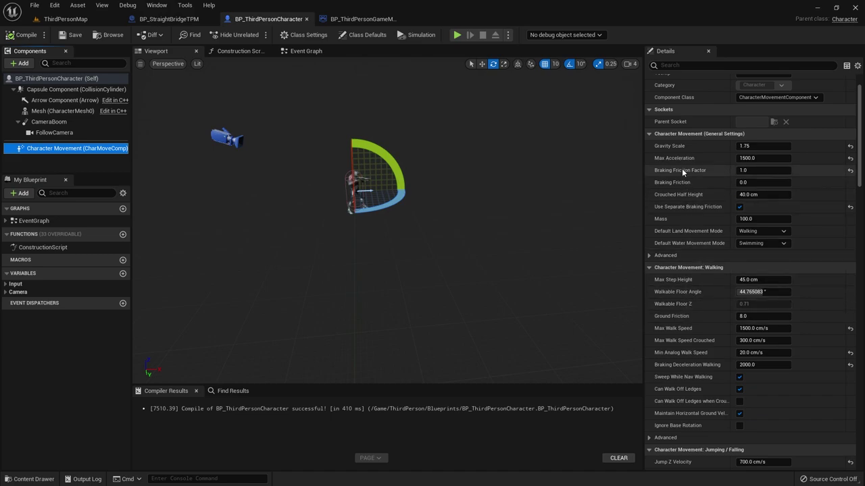
left_click(762, 328)
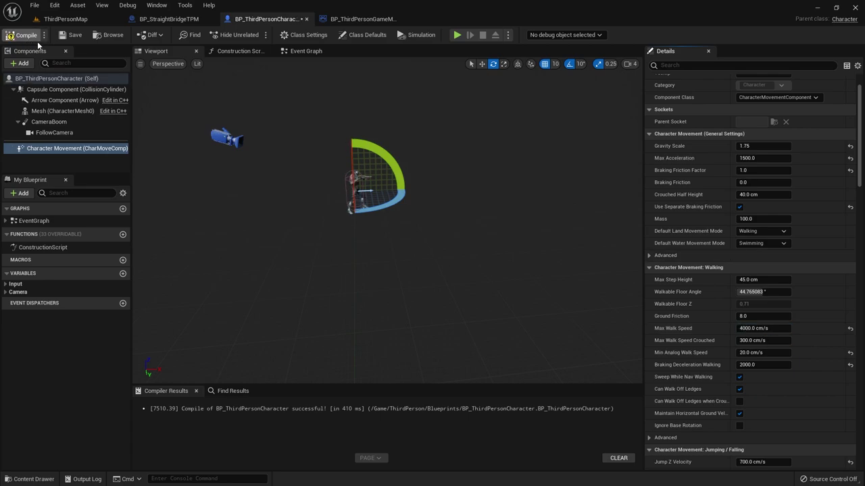
left_click(65, 39)
left_click(65, 19)
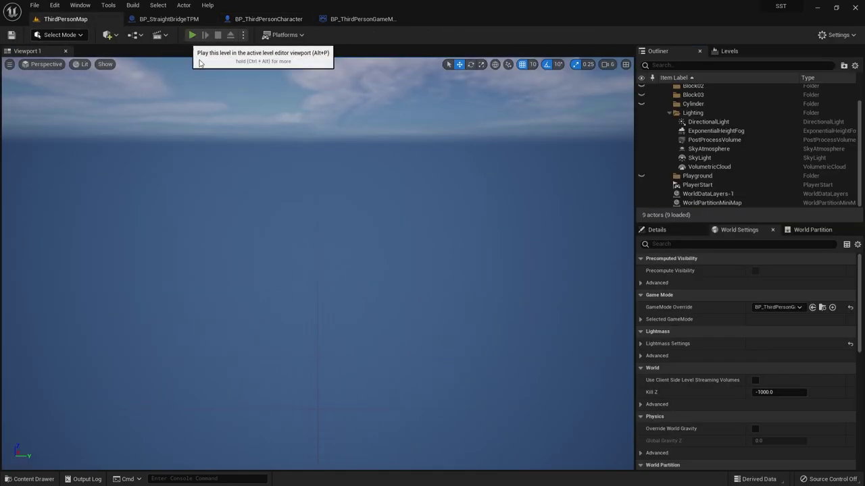
left_click(192, 34)
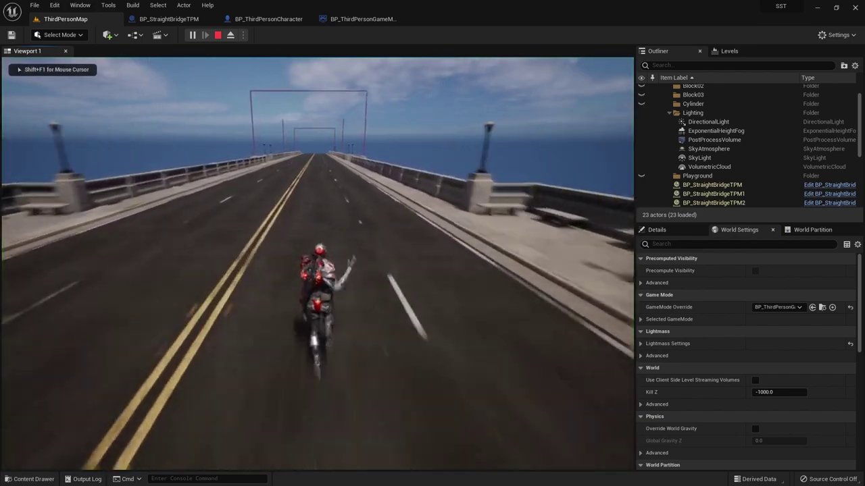
key("shift+F1")
left_click(231, 35)
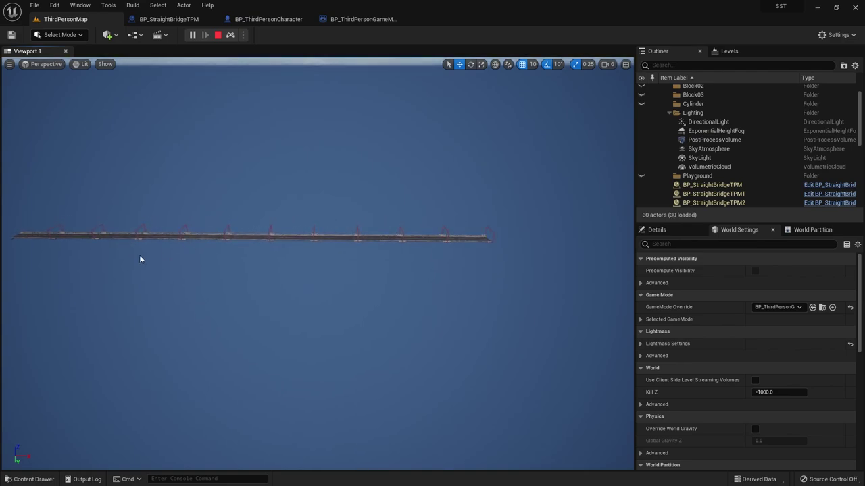
left_click(147, 235)
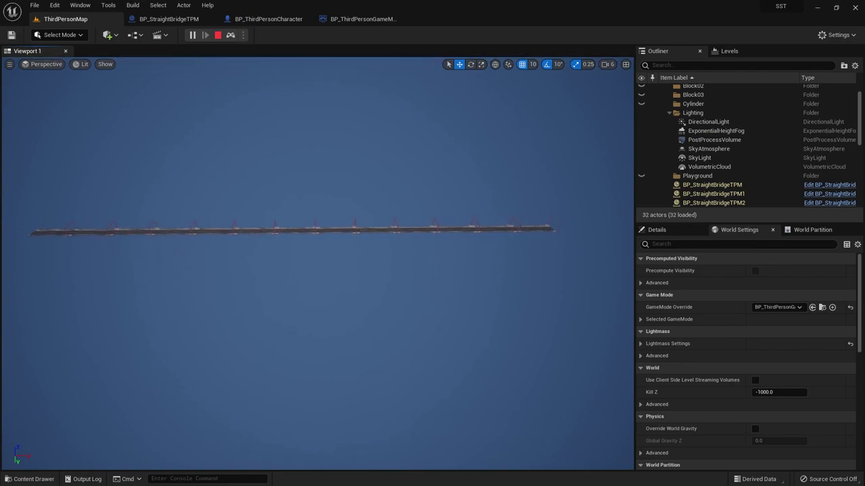
key("shift+F1")
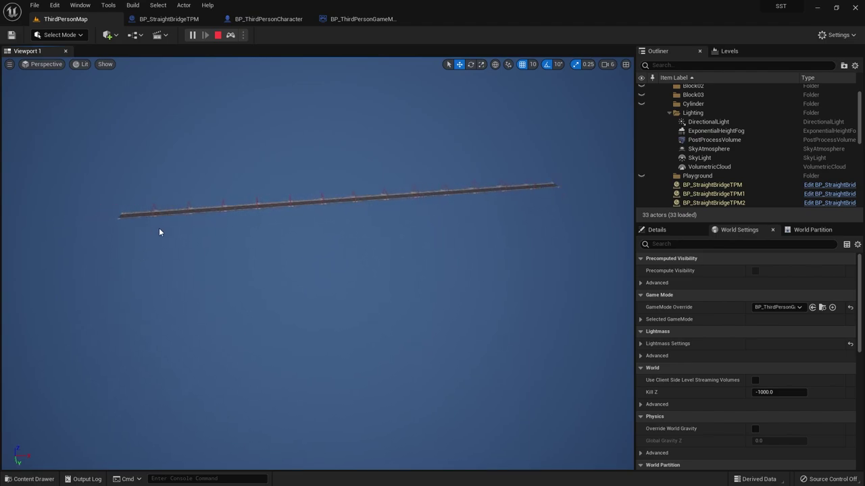
left_click(150, 232)
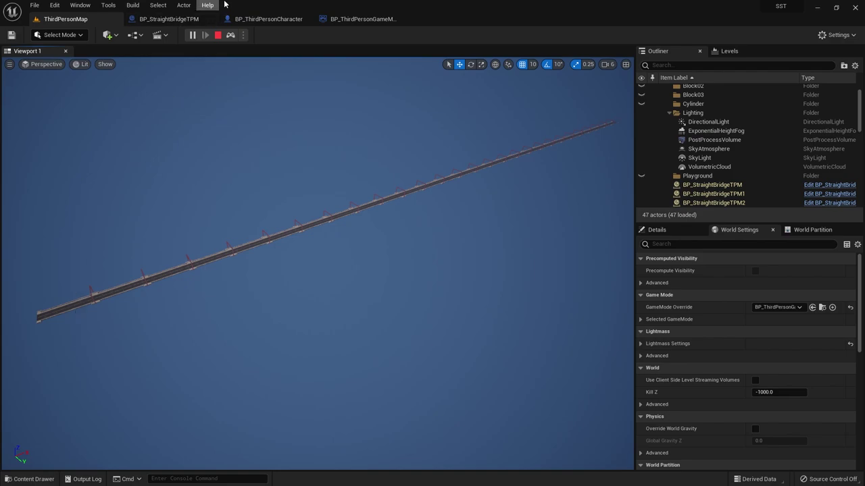
left_click(517, 208)
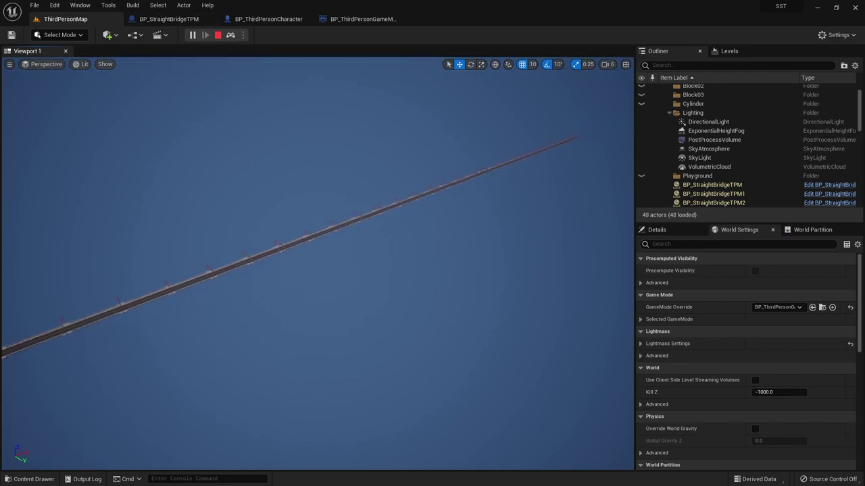
key("shift+F1")
left_click(228, 35)
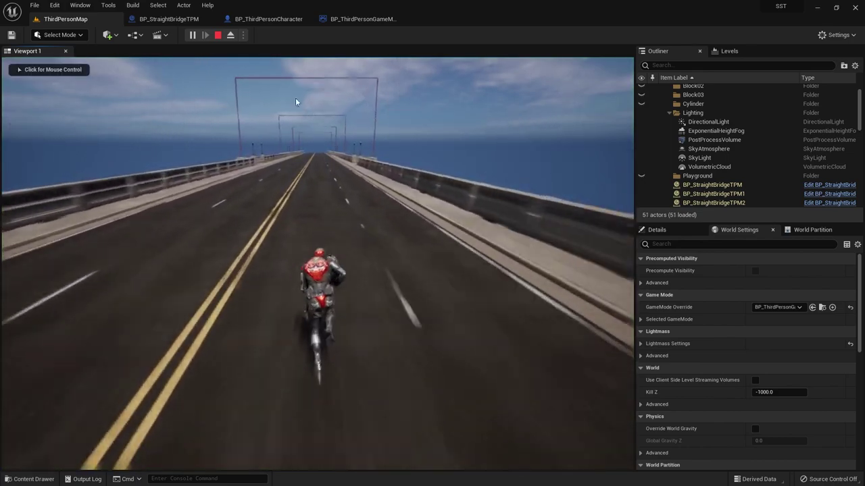
left_click(231, 35)
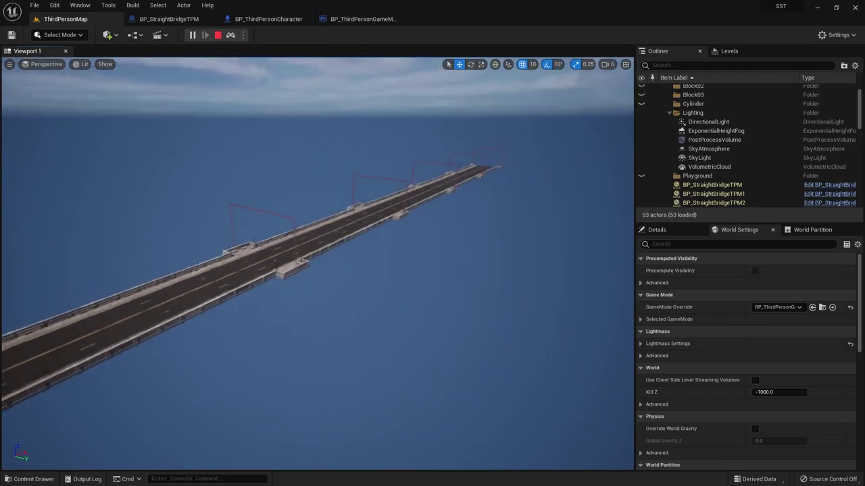
right_click_drag(343, 207, 343, 207)
key("Escape")
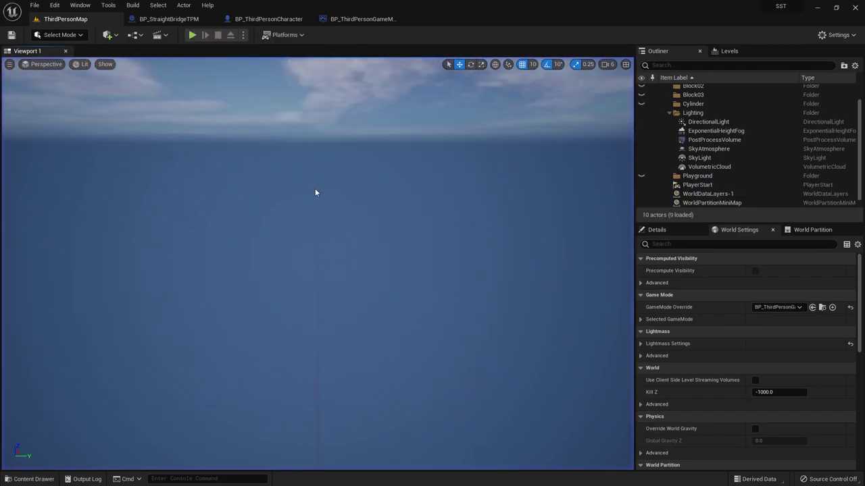
- Orbit the 3D preview of the BP_StraightBridgeTPM bridge mesh
left_click(191, 20)
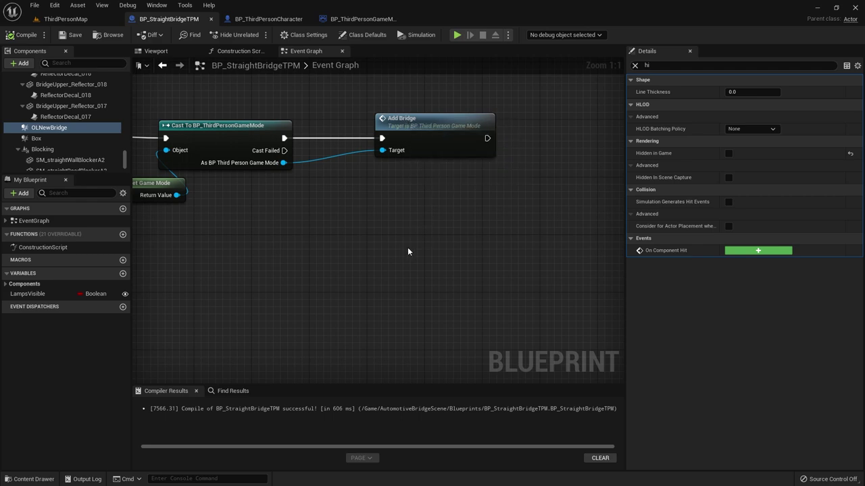
left_click(171, 54)
right_click_drag(388, 147, 487, 223)
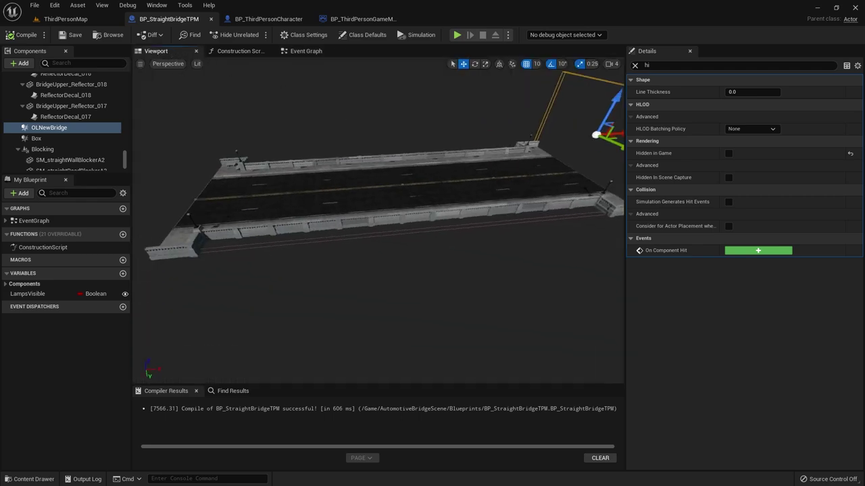
left_click(305, 51)
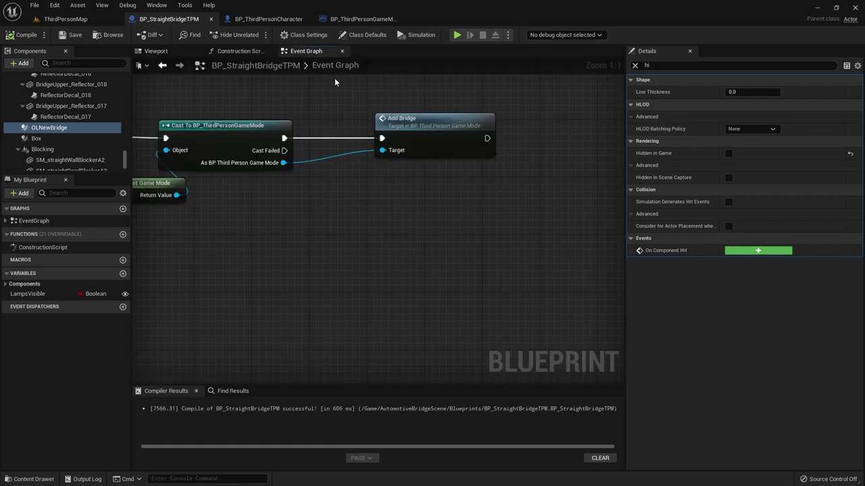
- Add a Destroy Actor node after the Add Bridge call and compile the bridge blueprint
left_click_drag(487, 138, 576, 148)
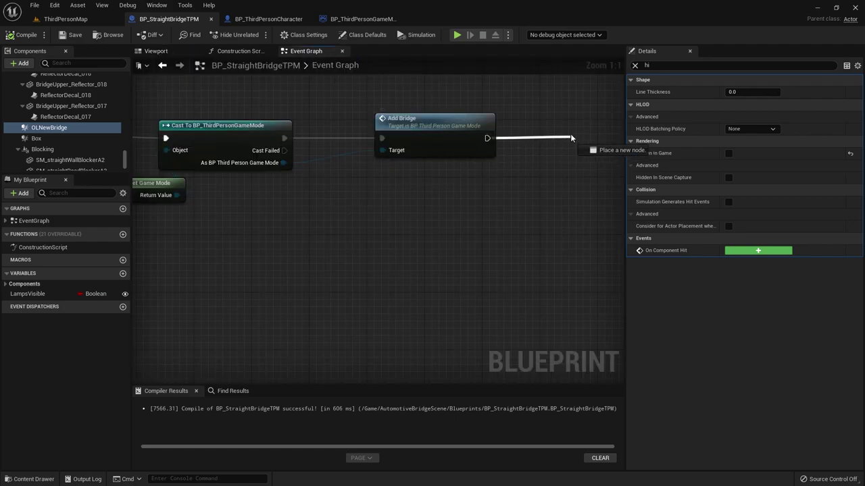
left_click_drag(571, 138, 571, 138)
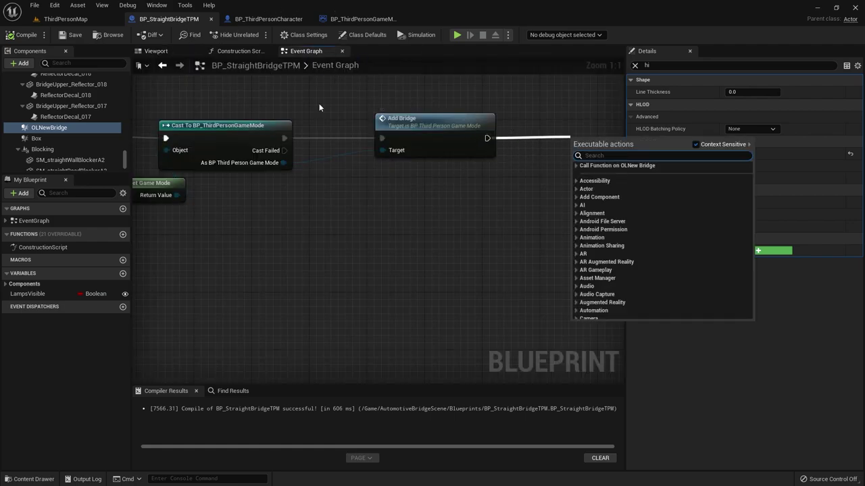
type("dest")
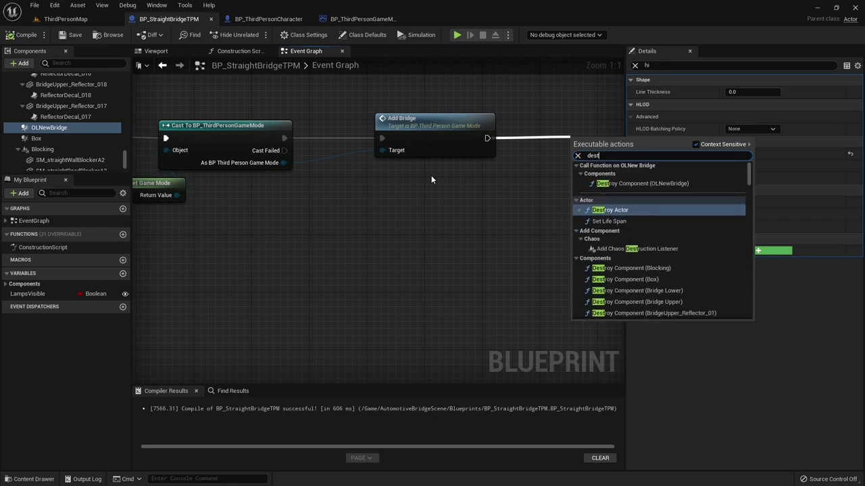
left_click(605, 210)
right_click_drag(536, 202, 348, 226)
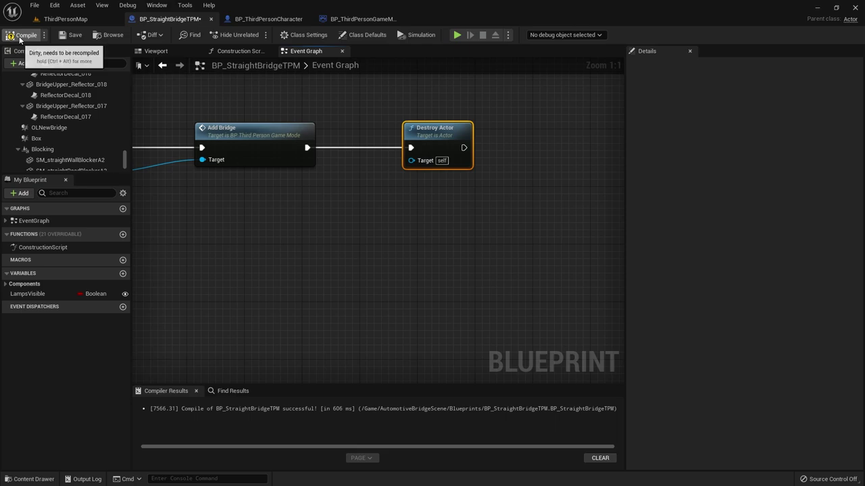
left_click(70, 35)
left_click(65, 19)
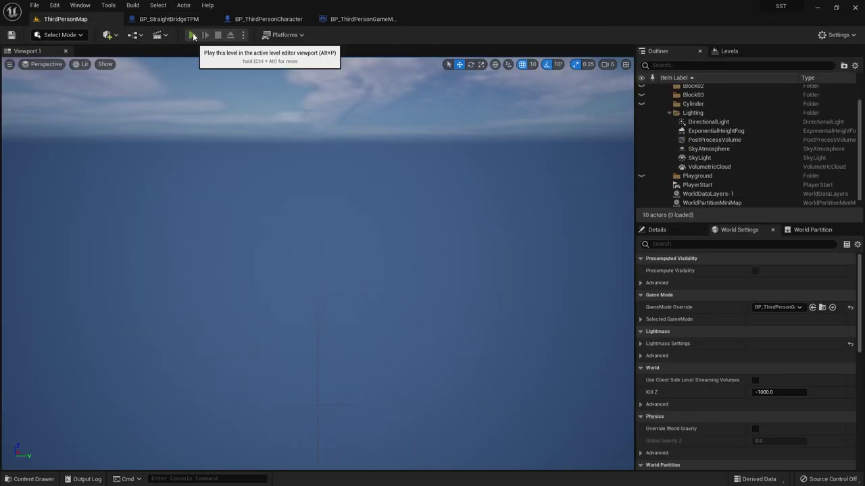
- Play-test the self-destroying bridges briefly, then return to BP_StraightBridgeTPM
left_click(192, 34)
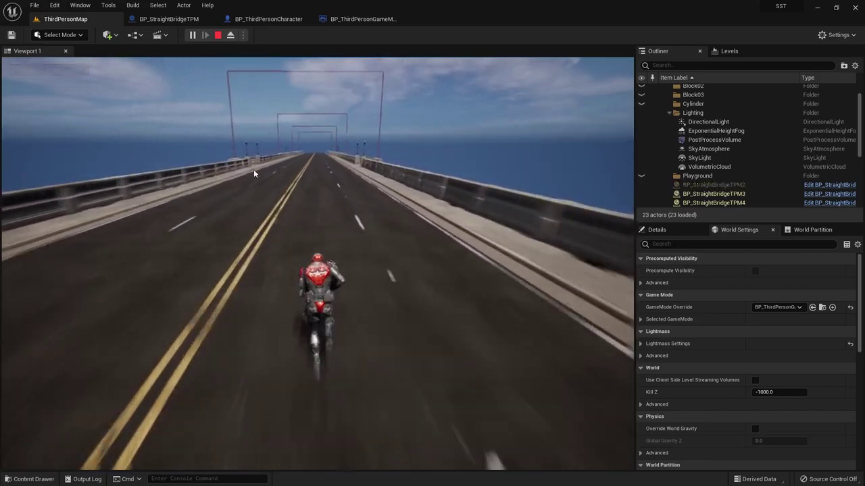
key("Escape")
left_click(185, 22)
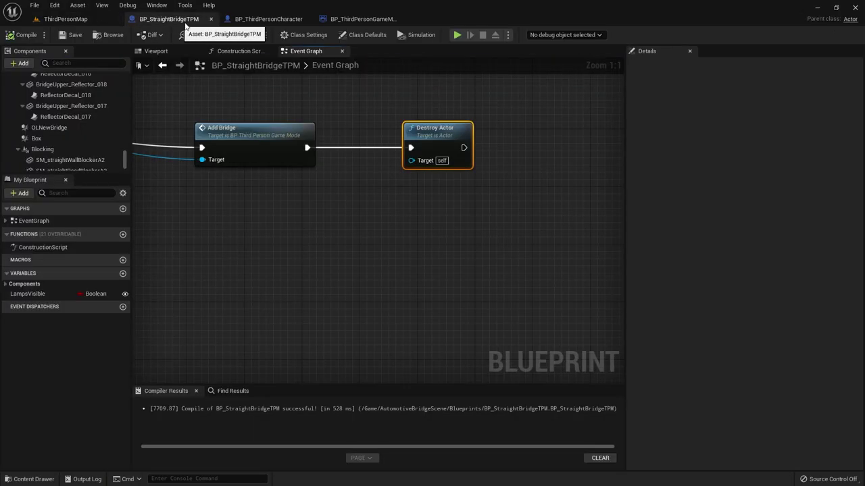
- Set BP_ThirdPersonCharacter's Max Walk Speed to 600, compile it, and return to ThirdPersonMap
left_click(250, 21)
left_click(61, 148)
type("600")
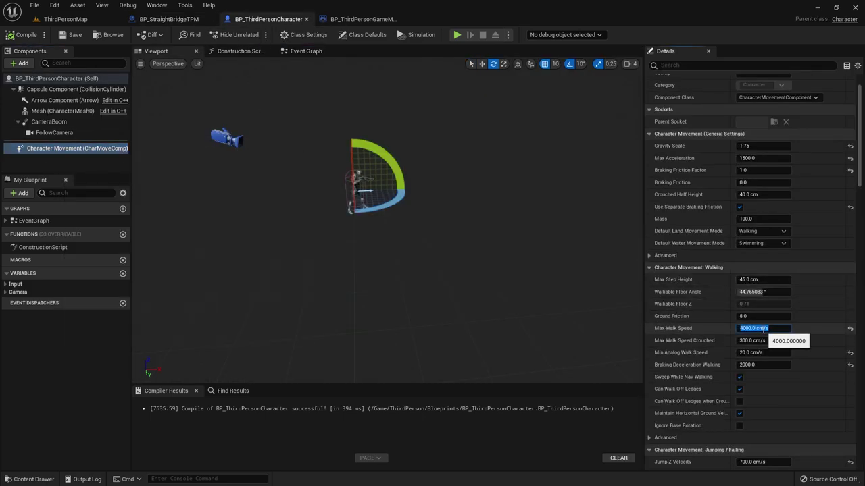
left_click(18, 33)
left_click(66, 19)
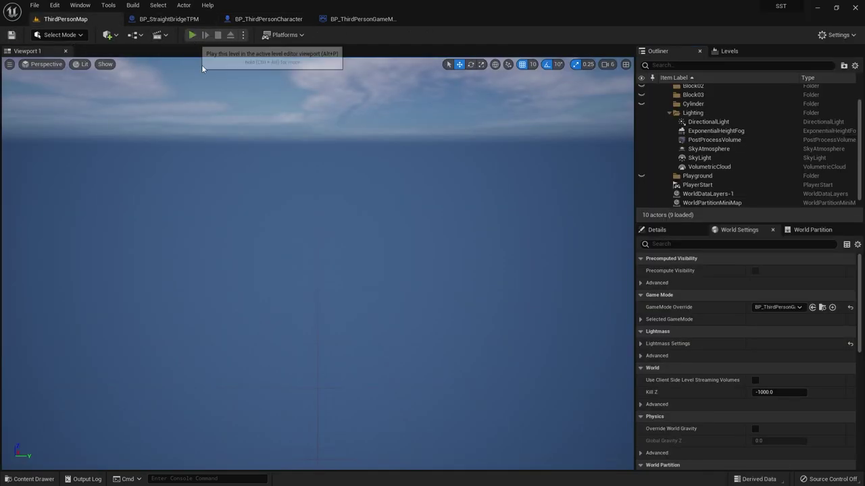
- Play-test at 600 walk speed, fly the free camera over the bridge, then stop and open BP_StraightBridgeTPM
left_click(192, 34)
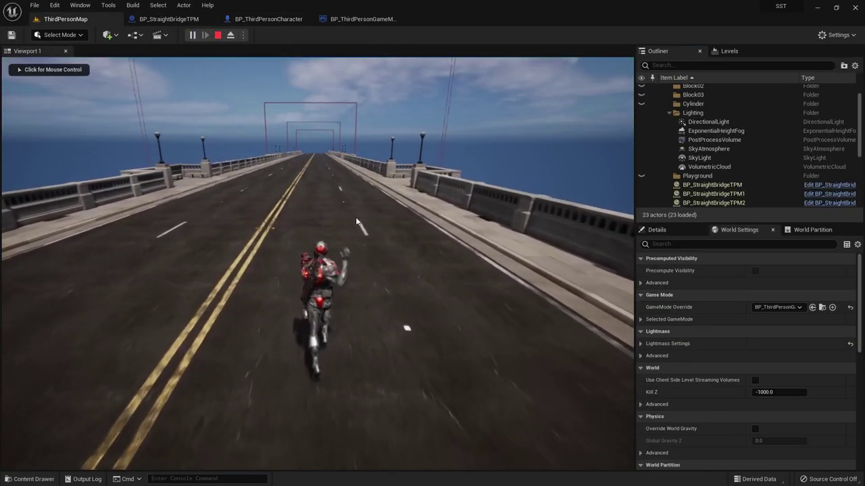
left_click(231, 35)
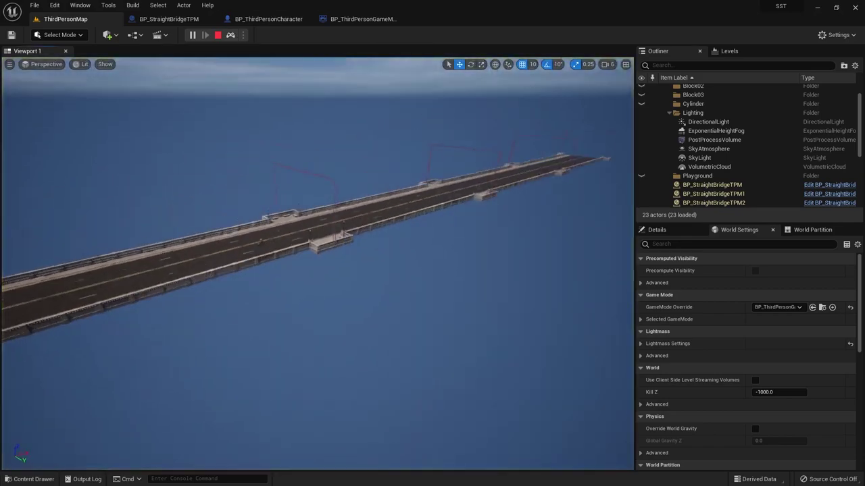
right_click_drag(317, 263, 318, 264)
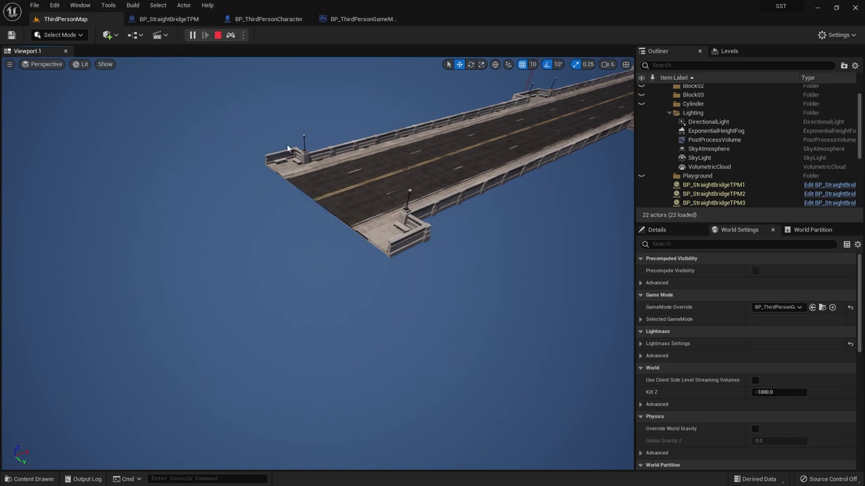
right_click_drag(358, 206, 358, 206)
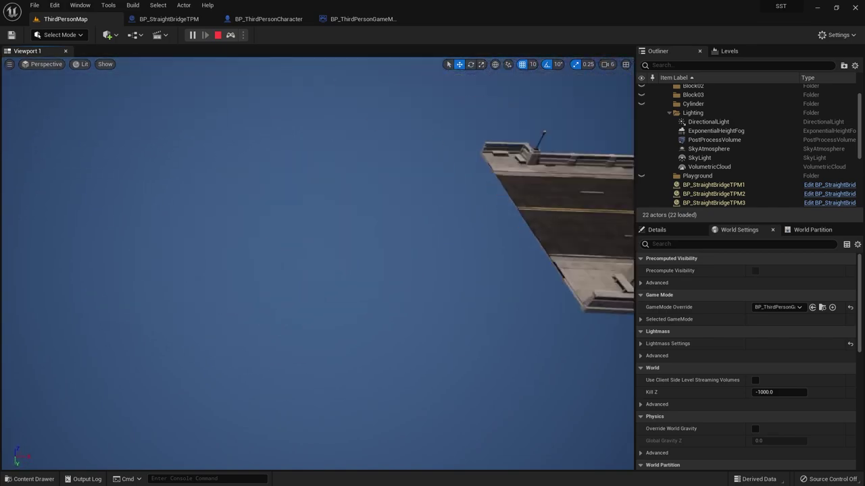
key("Escape")
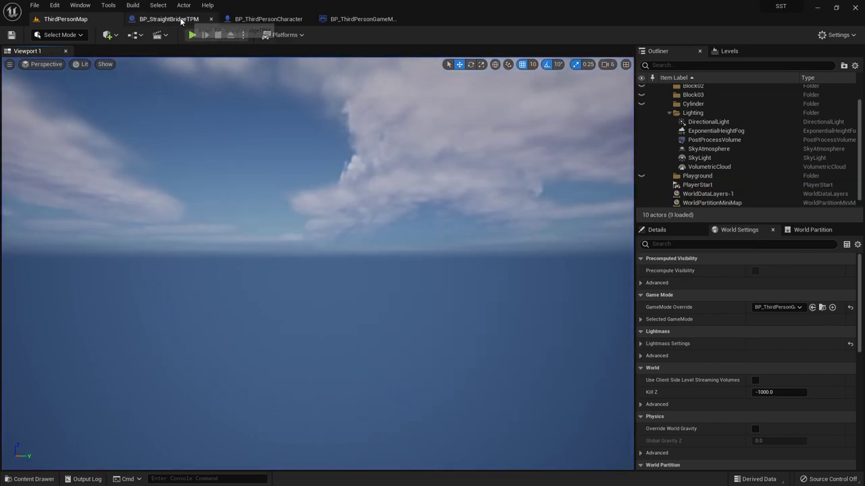
left_click(169, 18)
- Insert a Delay node with Duration 3 between Add Bridge and Destroy Actor
left_click_drag(450, 135, 476, 131)
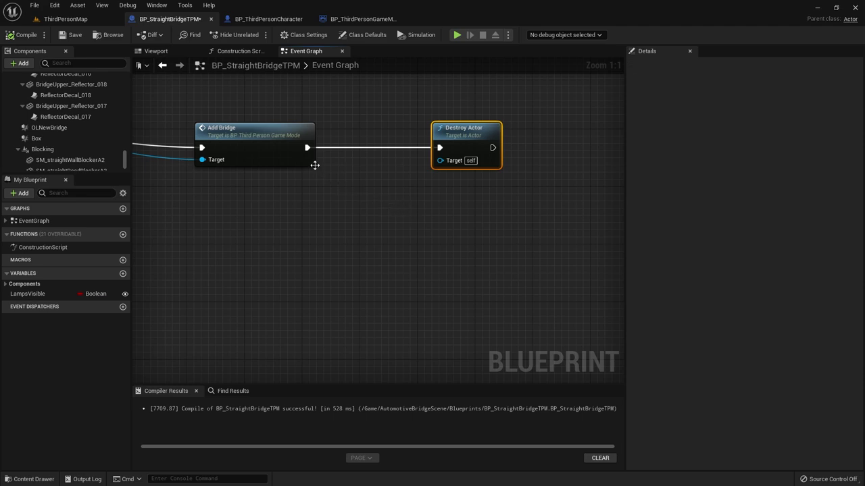
left_click_drag(445, 134, 502, 137)
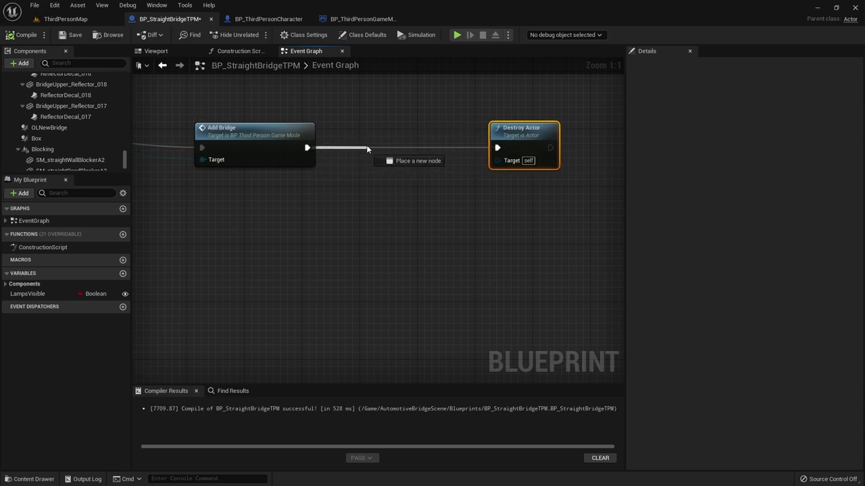
left_click_drag(367, 146, 366, 146)
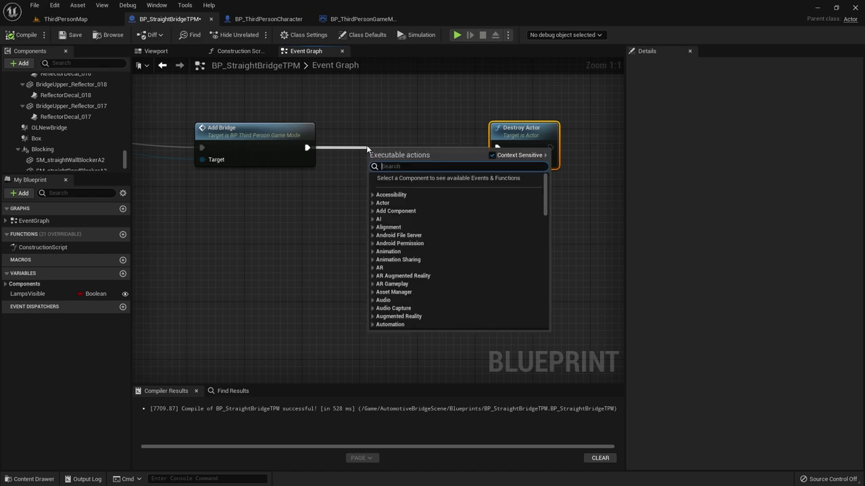
type("delay")
left_click(406, 277)
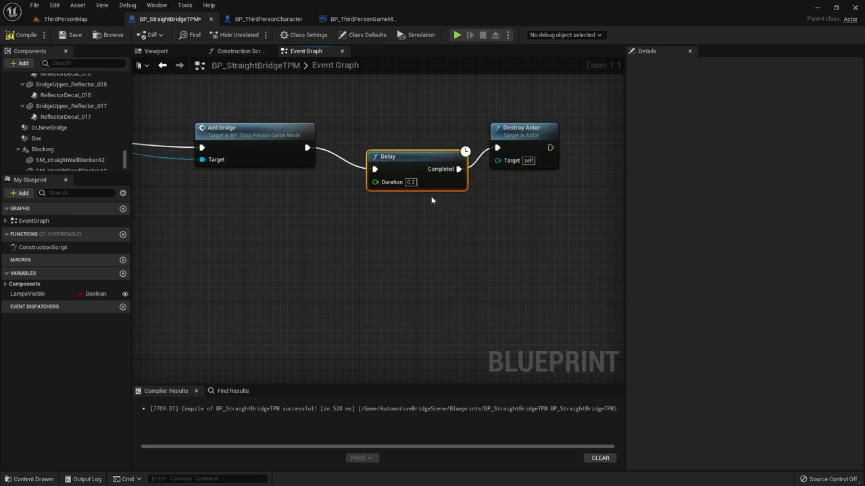
left_click(403, 160)
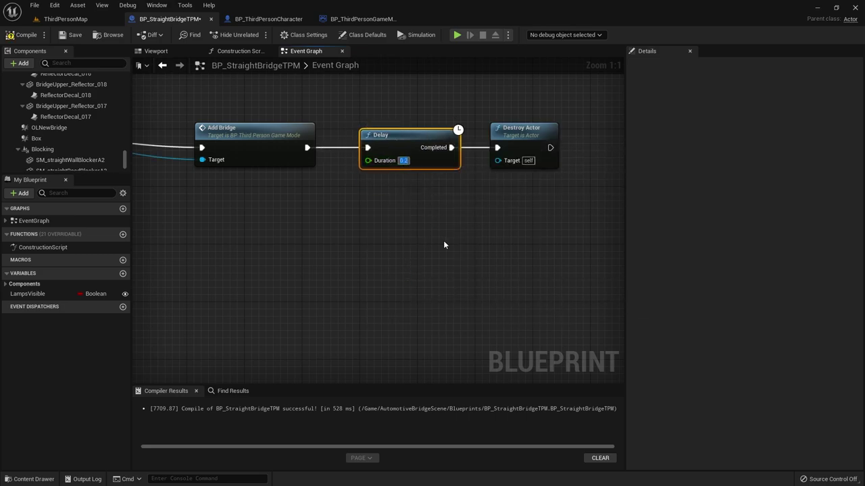
type("3")
key("Return")
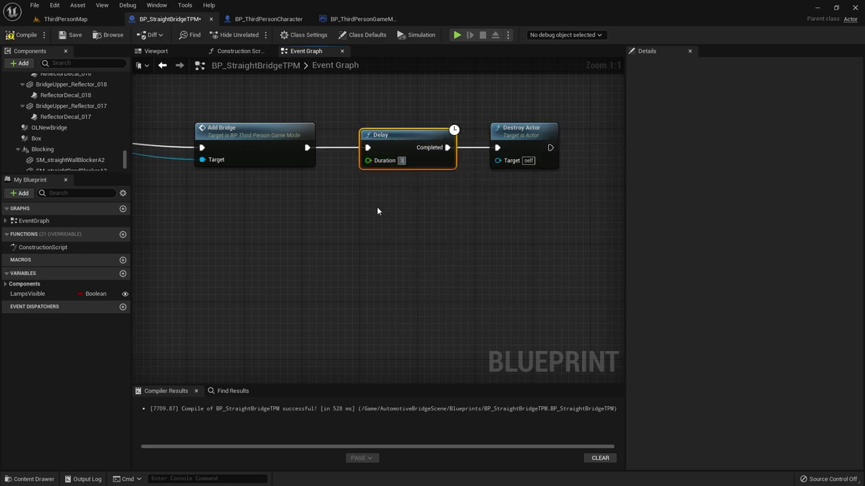
- Compile and save BP_StraightBridgeTPM, then return to the ThirdPersonMap level
left_click(377, 211)
left_click(71, 36)
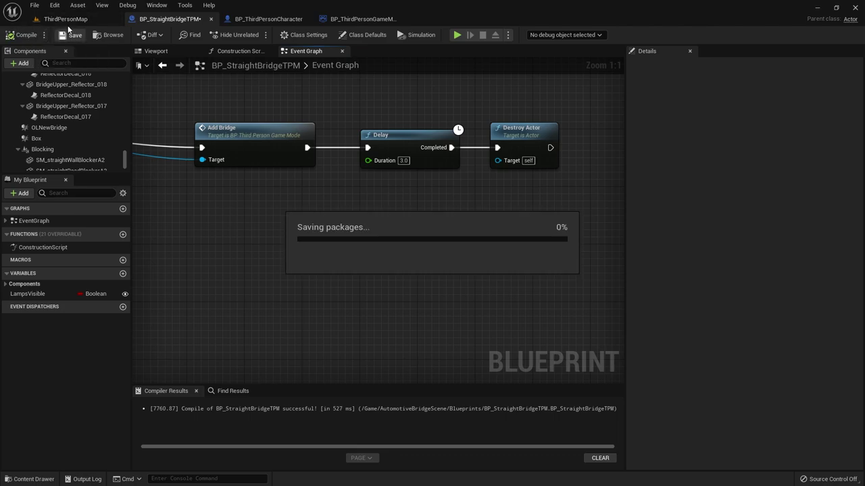
left_click(66, 19)
- Start a play-test of the level, take control of the character, then detach from it
left_click(192, 35)
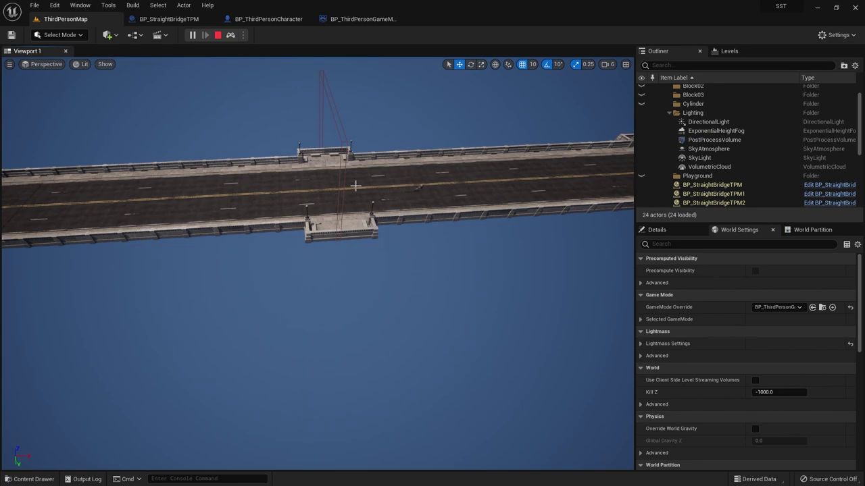
left_click(203, 298)
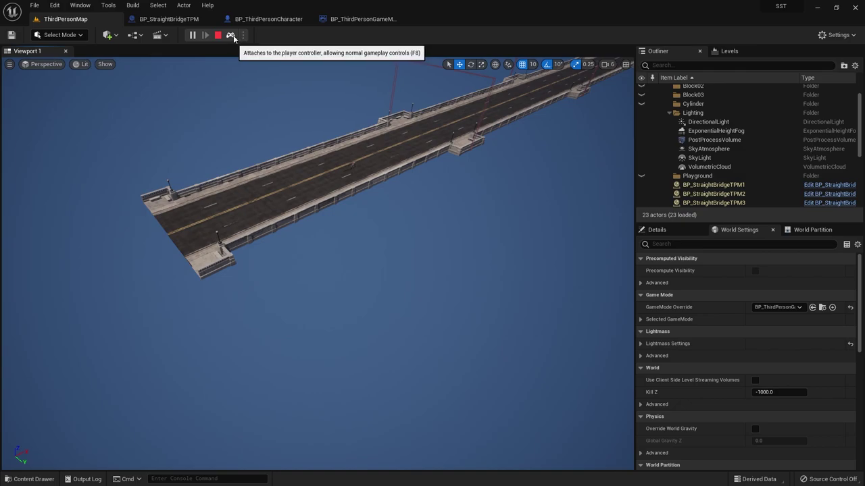
left_click(231, 35)
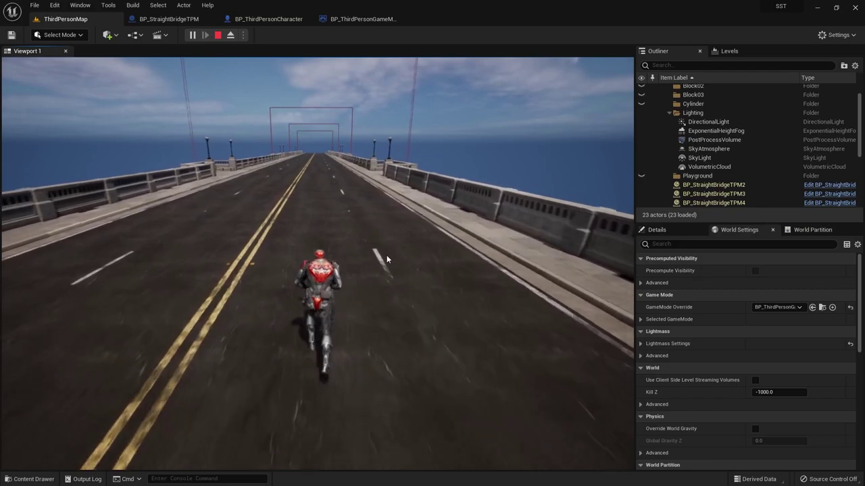
left_click(230, 34)
- Fly the camera along the bridge to watch old segments vanish, then stop and return to BP_StraightBridgeTPM
right_click_drag(317, 264, 318, 264)
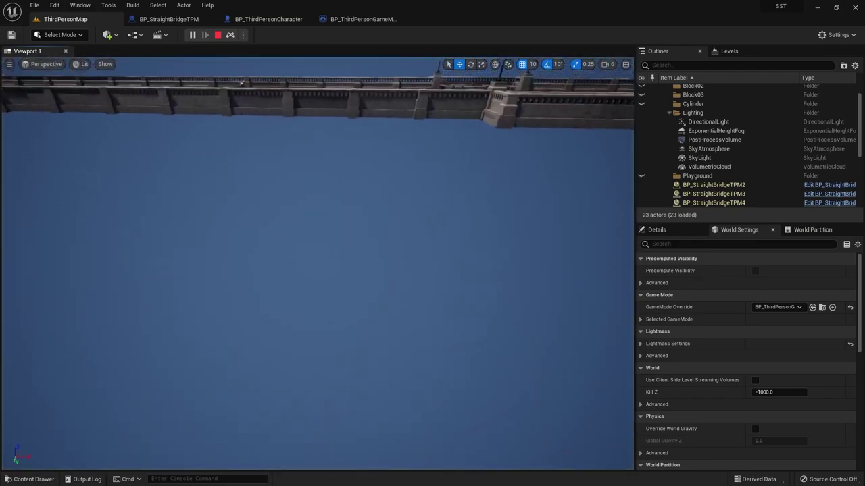
right_click_drag(322, 211, 323, 211)
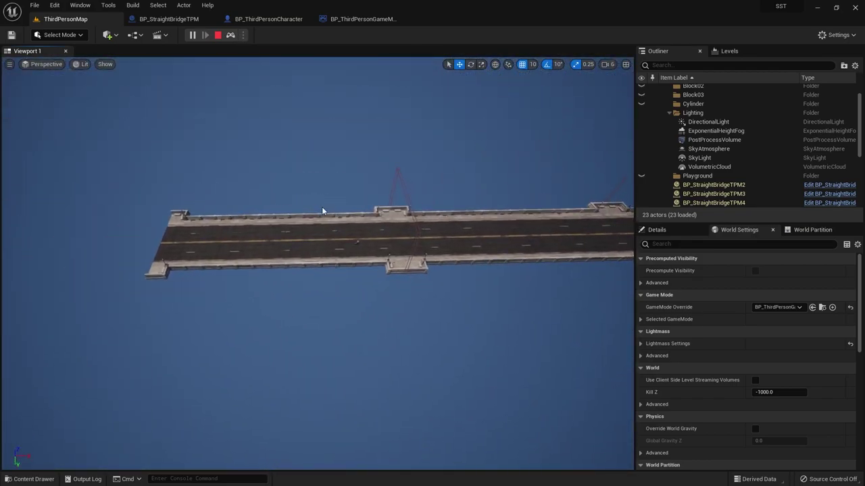
right_click_drag(413, 271, 413, 271)
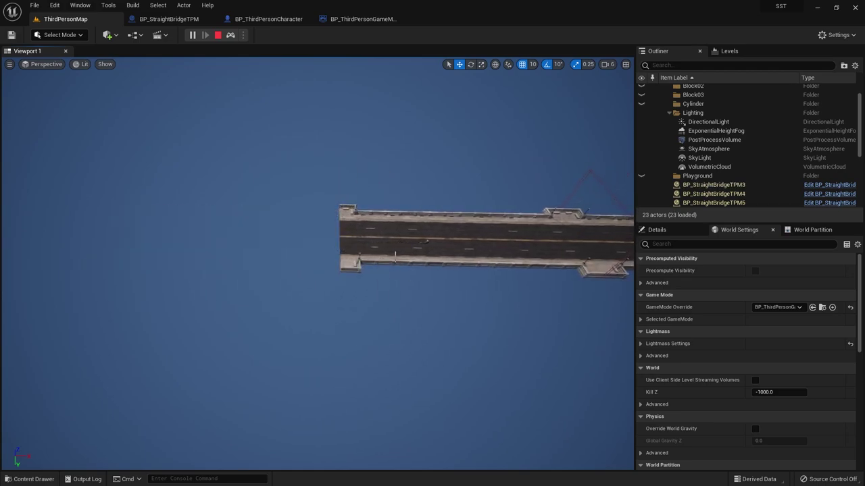
right_click_drag(438, 264, 425, 232)
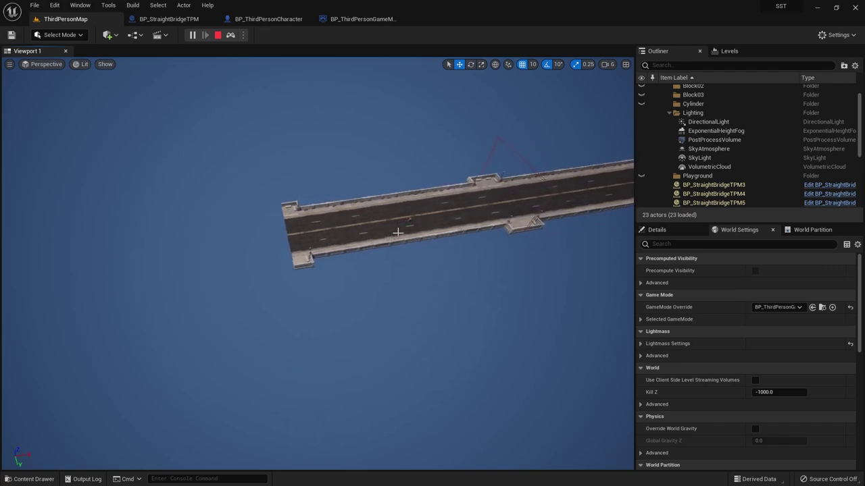
right_click_drag(418, 200, 447, 201)
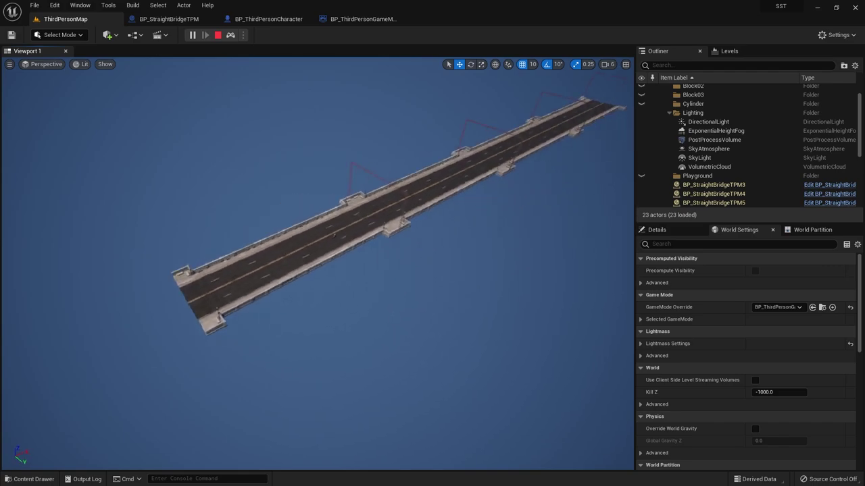
scroll(250, 301, "down", 5)
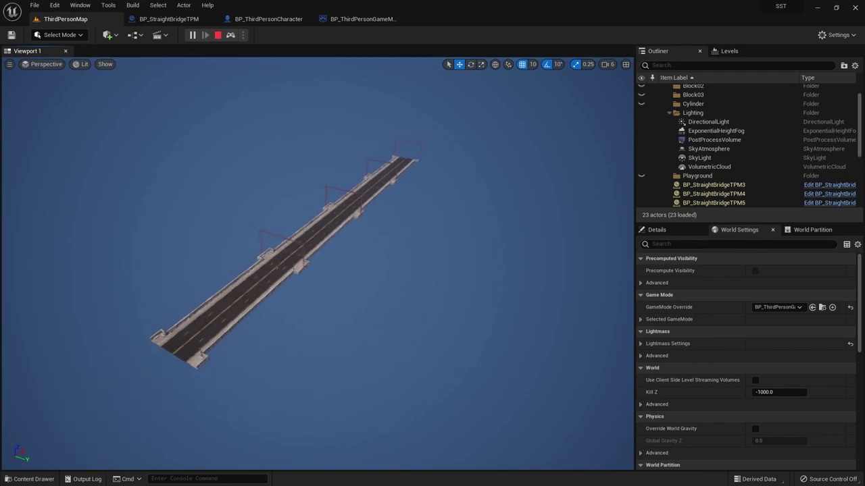
scroll(389, 178, "down", 2)
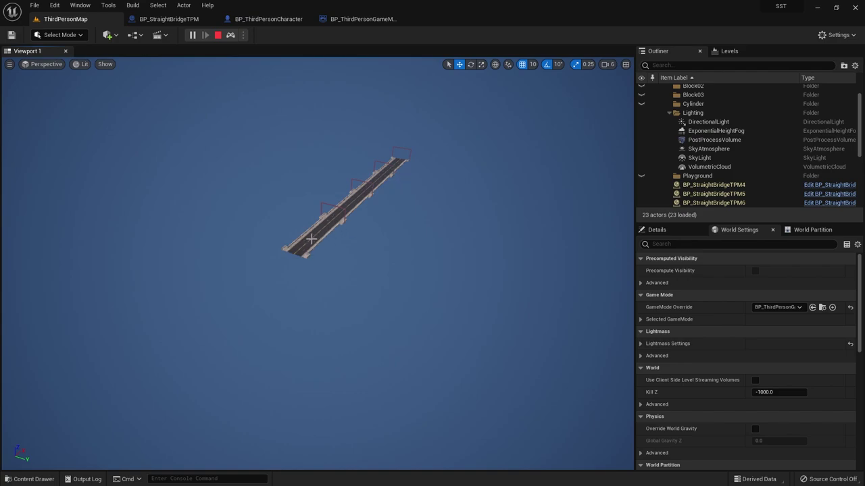
left_click(217, 37)
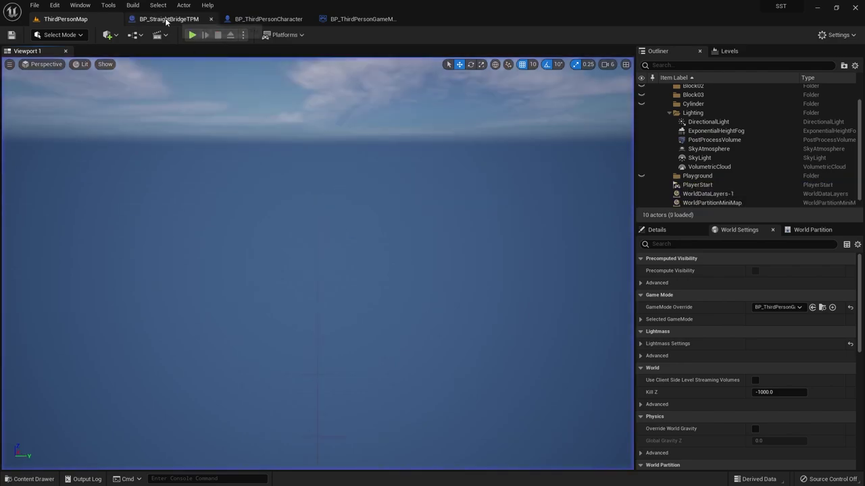
- Change BP_ThirdPersonCharacter's Max Walk Speed to 2000 cm/s in Character Movement and compile
left_click(238, 20)
left_click(58, 148)
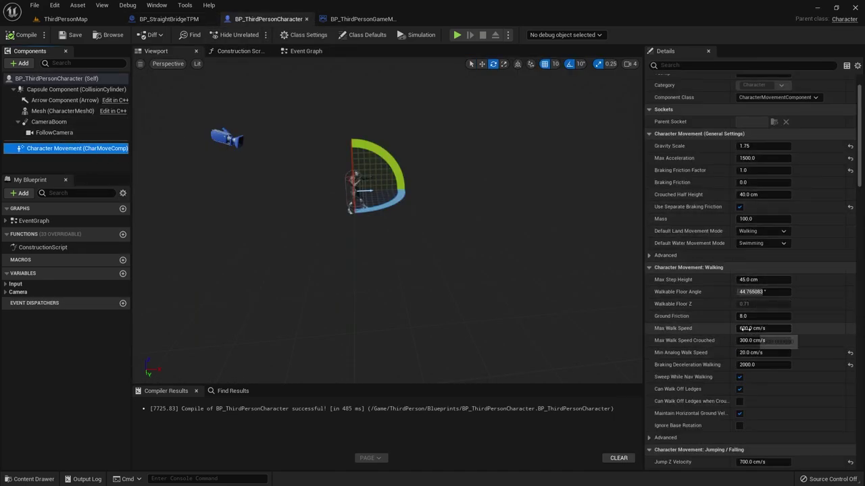
left_click(786, 328)
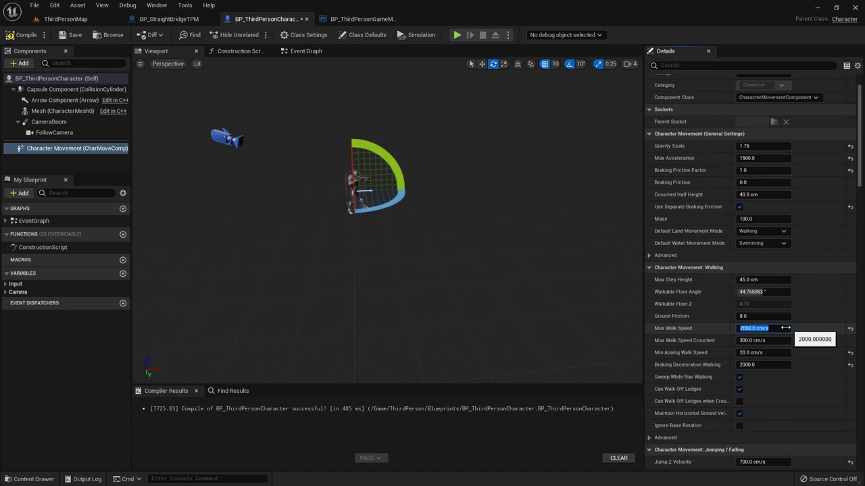
left_click(26, 35)
- Play-test the 2000 cm/s character run across the bridge from ThirdPersonMap, then stop the session
left_click(65, 19)
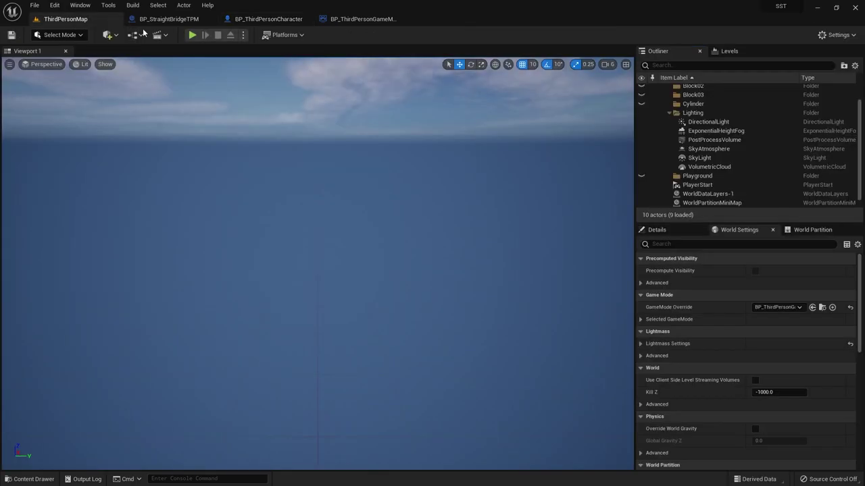
left_click(192, 36)
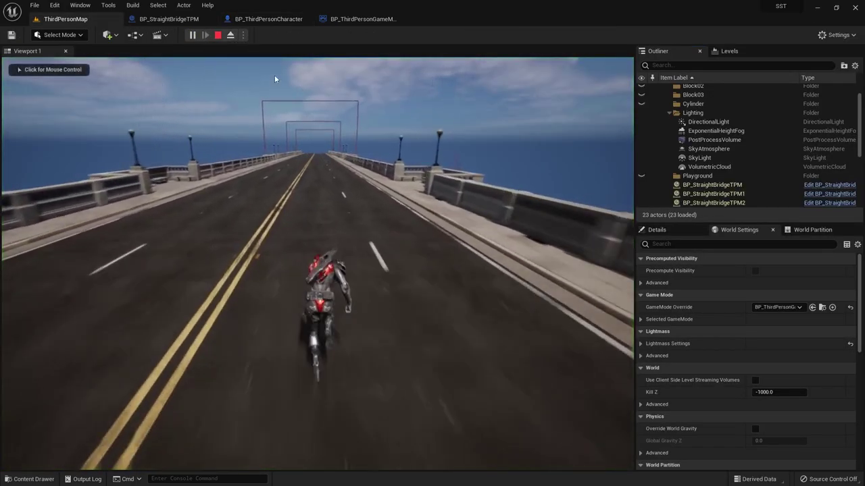
left_click(231, 35)
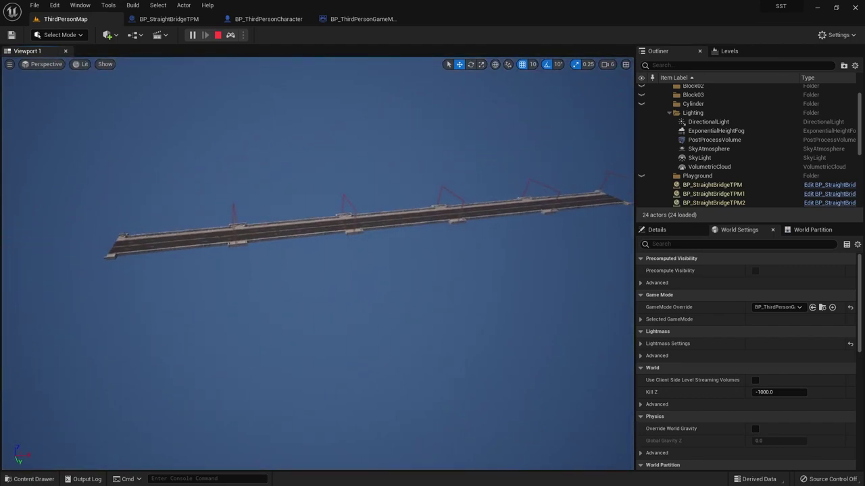
key("Escape")
- Set Max Walk Speed to 10000 cm/s, compile and save the character blueprint, then return to ThirdPersonMap
left_click(297, 19)
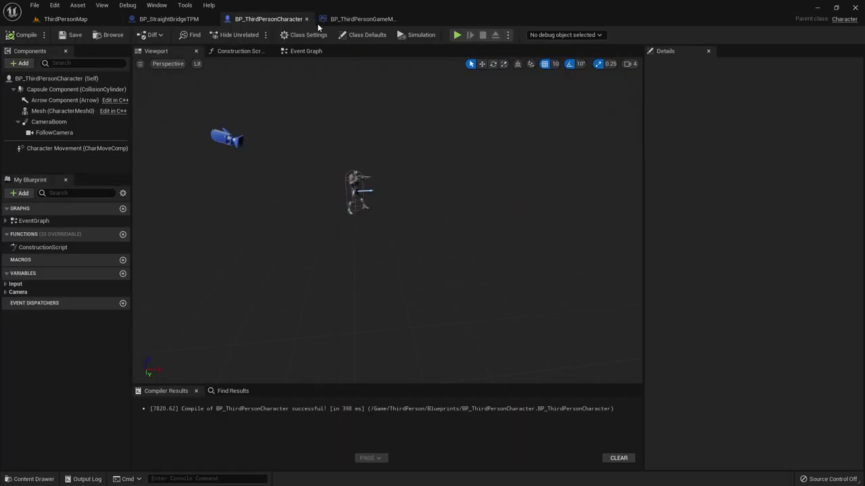
left_click(108, 148)
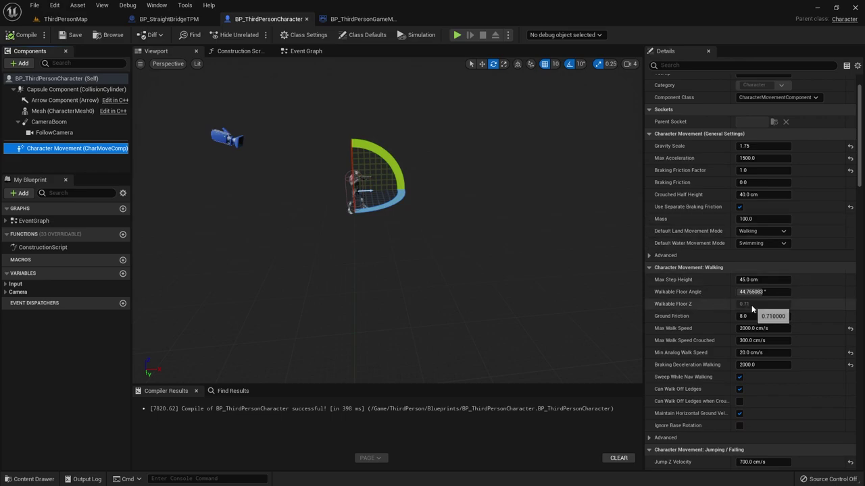
left_click(775, 327)
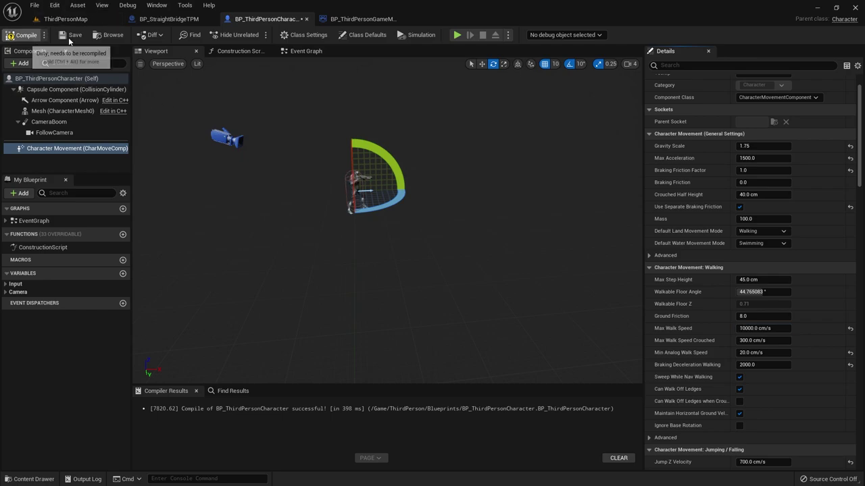
left_click(25, 35)
left_click(70, 34)
left_click(77, 5)
left_click(64, 19)
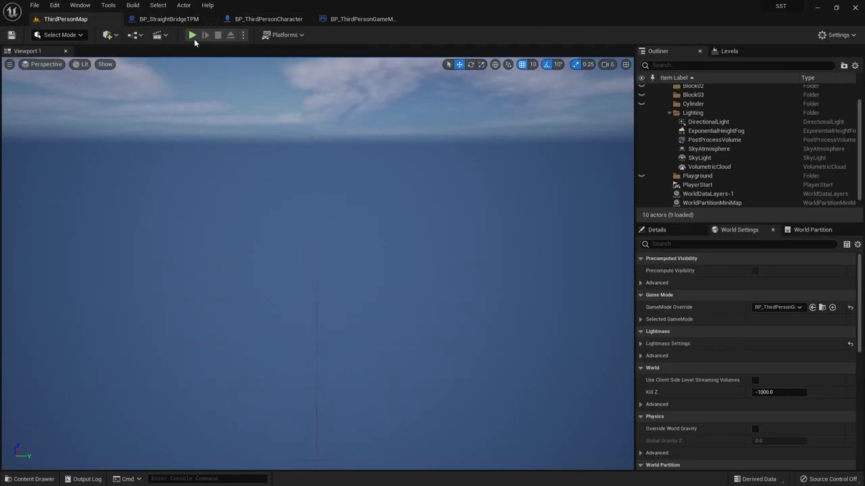
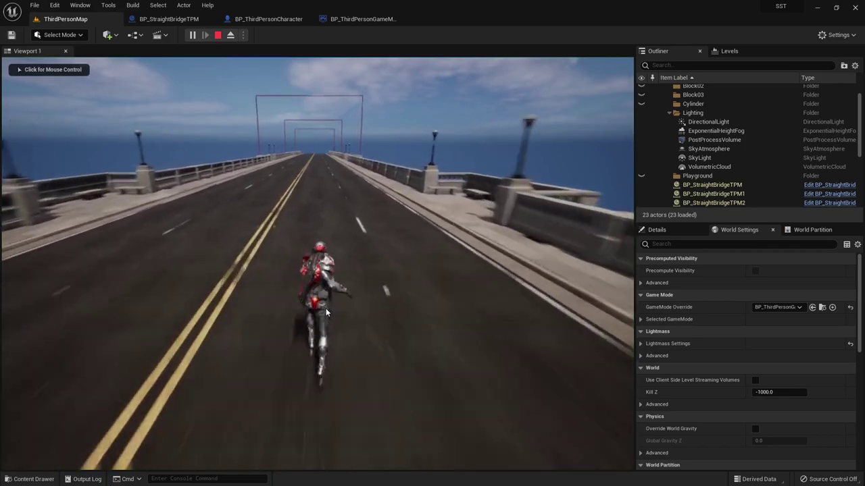
- Playtest the endless bridge run, ejecting to a free camera zoomed out overhead
left_click(325, 312)
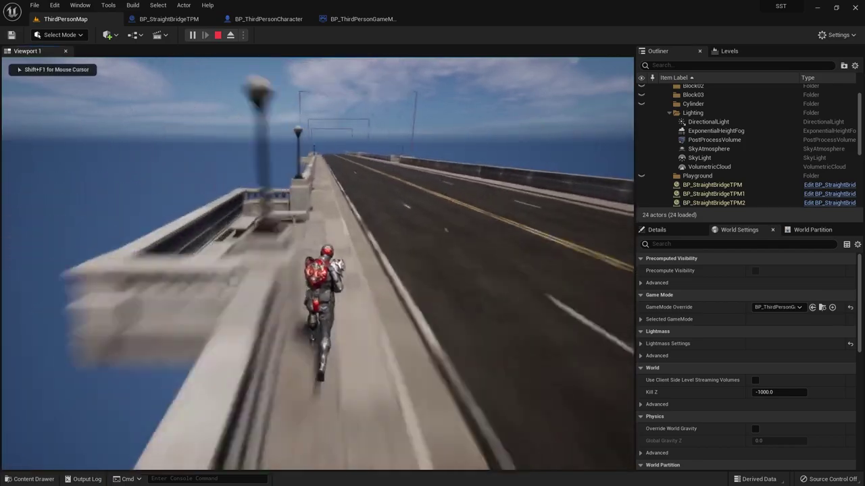
key("shift+F1")
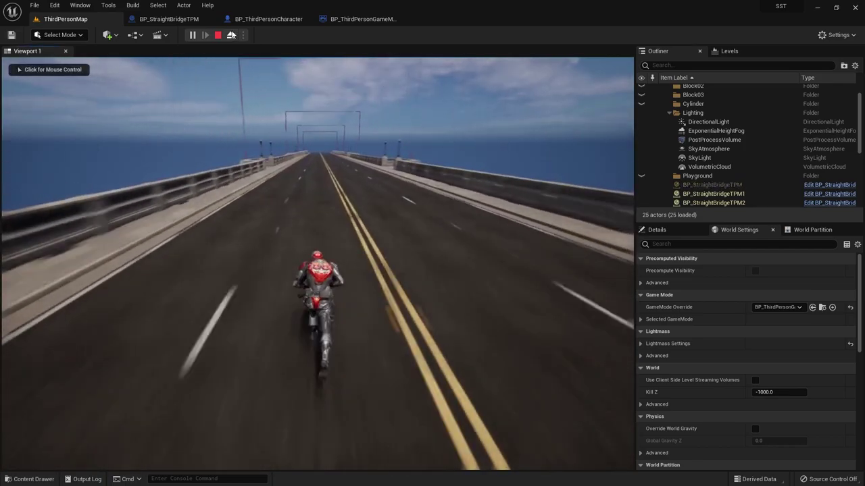
left_click(231, 35)
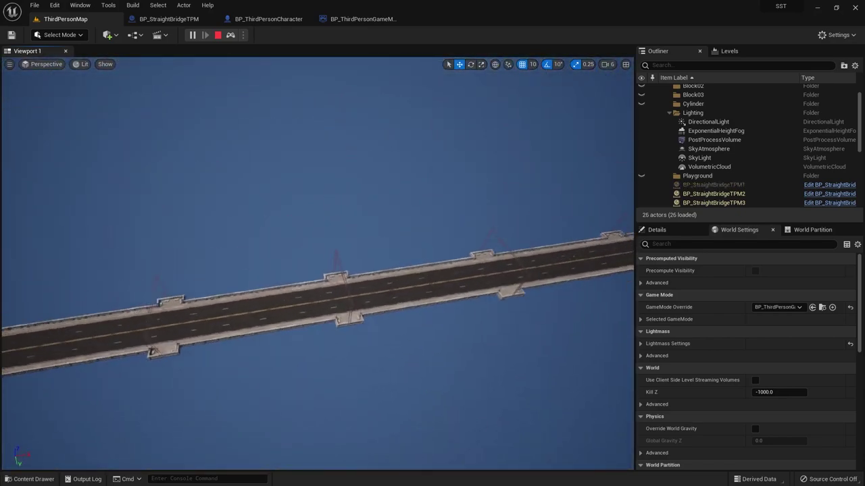
scroll(317, 263, "down", 3)
scroll(317, 264, "down", 2)
scroll(317, 263, "down", 2)
scroll(318, 263, "down", 2)
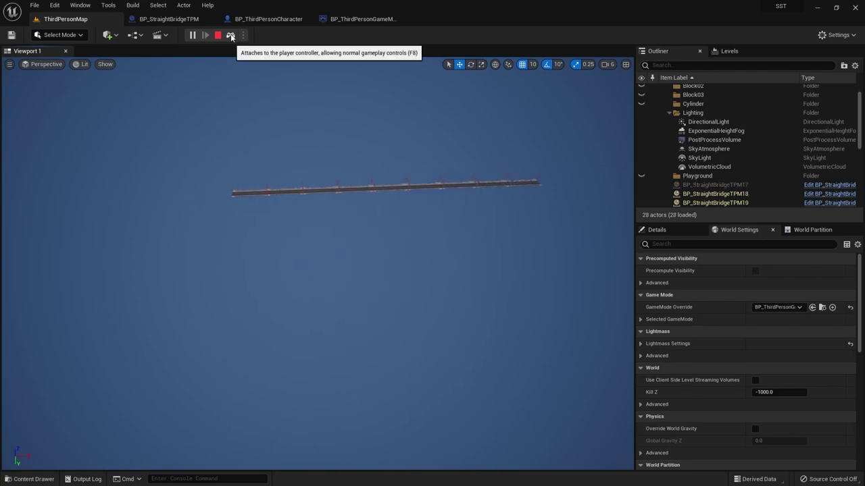
- Repossess the character, stop play, and return to the BP_StraightBridgeTPM Blueprint
left_click(231, 35)
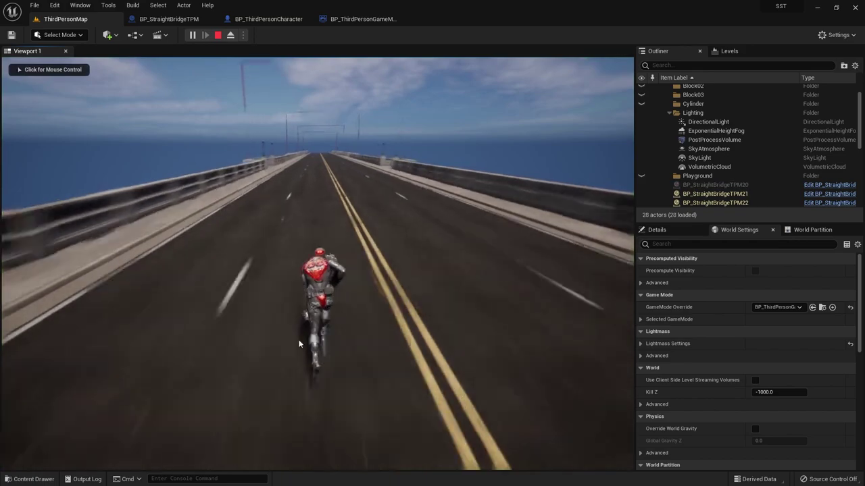
left_click(217, 34)
left_click(168, 19)
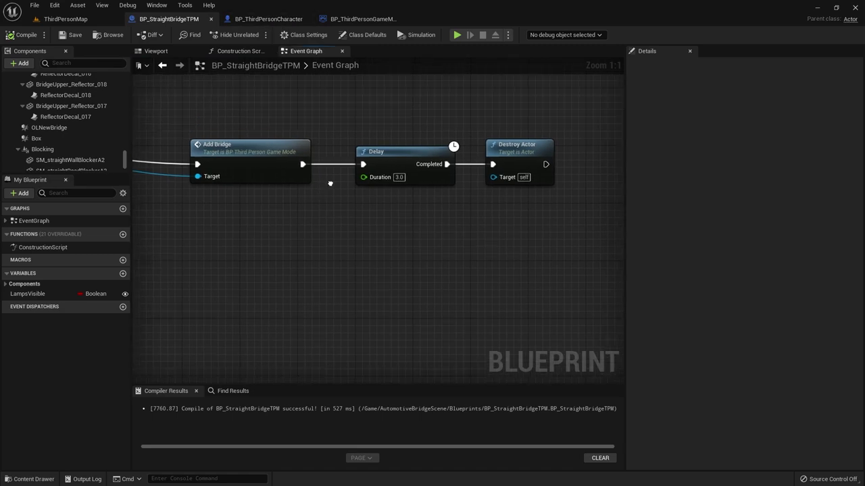
- Switch to the game mode Blueprint and open its Add Bridge function graph
right_click_drag(297, 182, 430, 208)
scroll(392, 234, "down", 4)
scroll(386, 233, "up", 2)
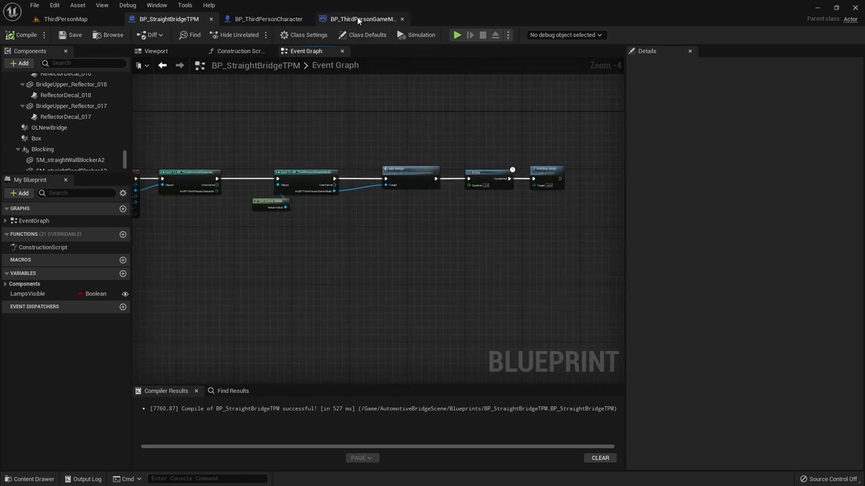
left_click(334, 18)
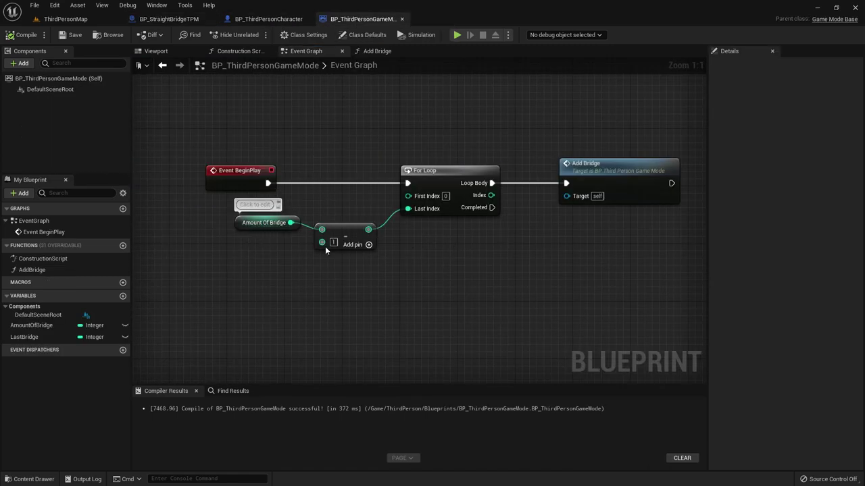
left_click(365, 51)
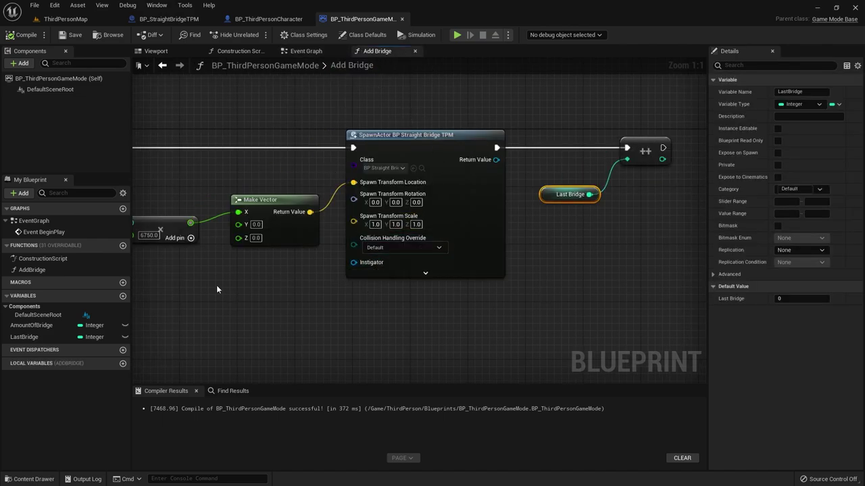
scroll(321, 277, "down", 2)
scroll(321, 277, "up", 3)
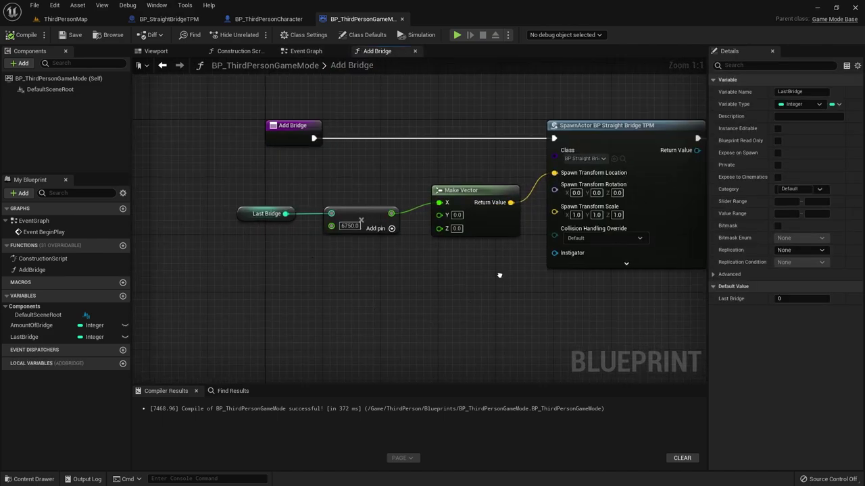
- Review the Last Bridge getter feeding the Last Bridge × 6750.0 spawn offset
right_click_drag(341, 216, 212, 219)
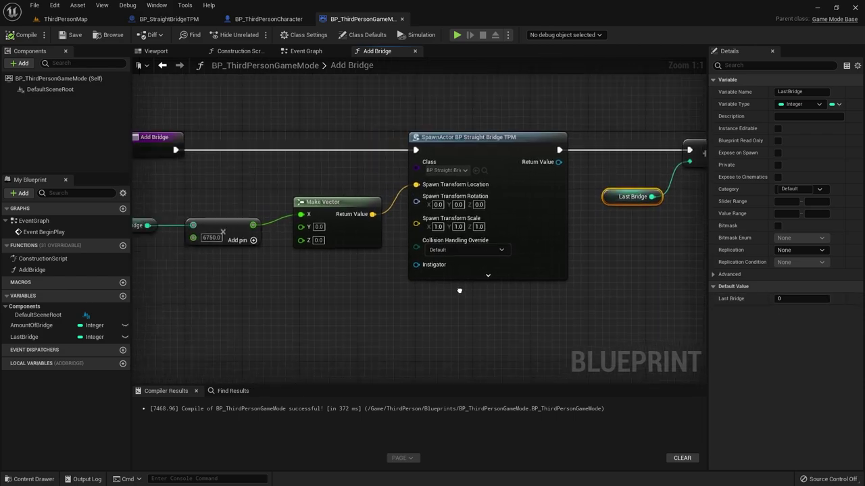
right_click_drag(478, 270, 533, 262)
right_click_drag(581, 214, 377, 242)
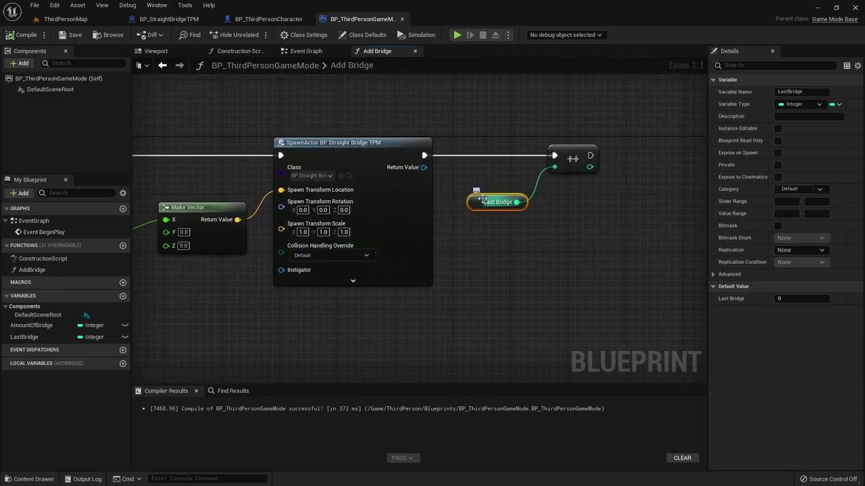
right_click_drag(239, 346, 465, 323)
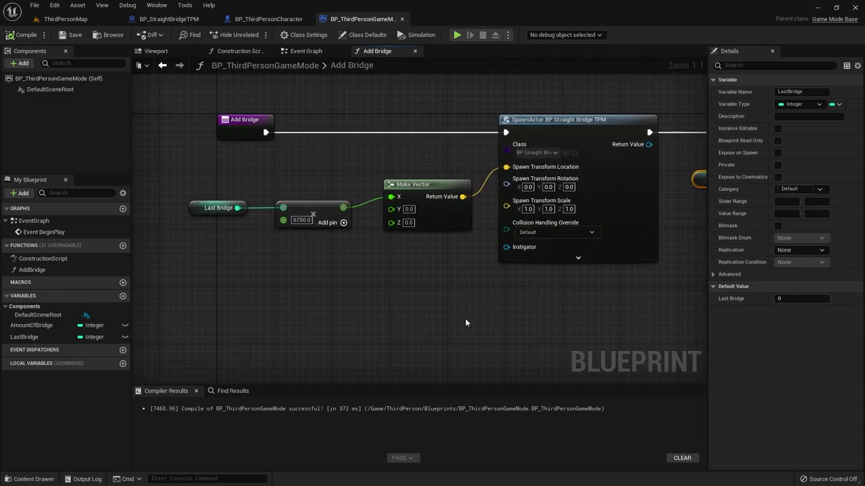
left_click(213, 206)
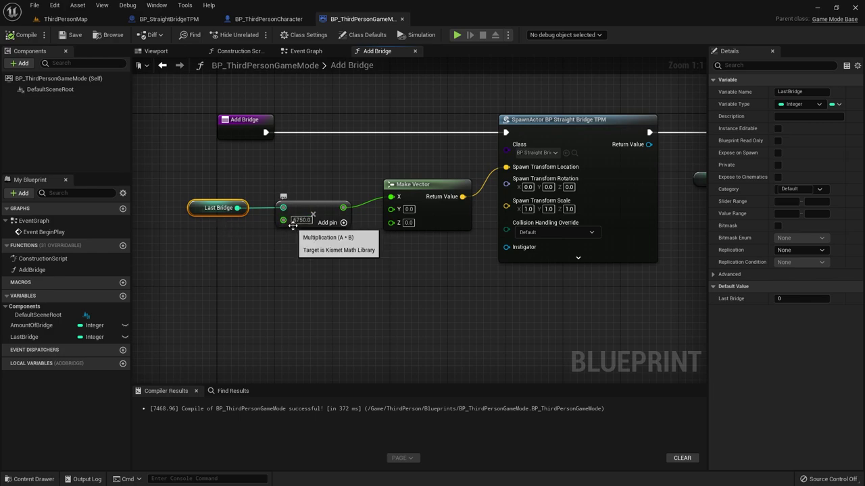
right_click_drag(658, 155, 539, 165)
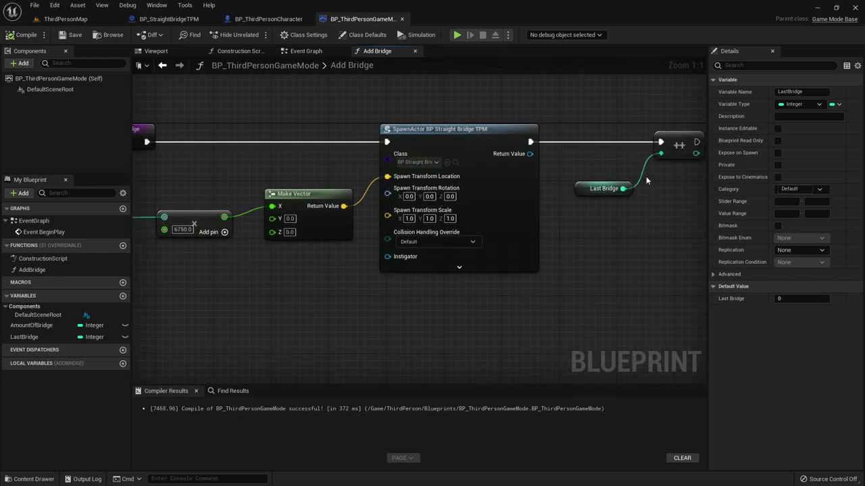
right_click_drag(144, 263, 279, 249)
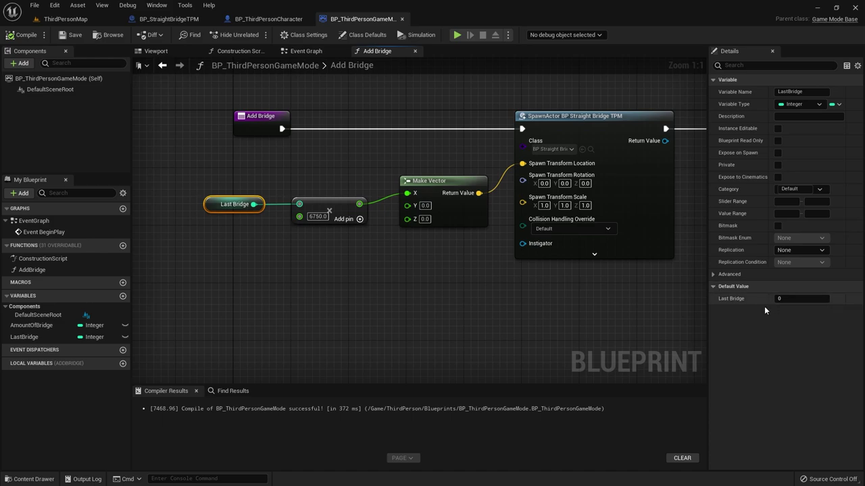
- Check the ++ increment on LastBridge, then go back to BP_StraightBridgeTPM
right_click_drag(675, 203, 428, 217)
left_click(567, 150)
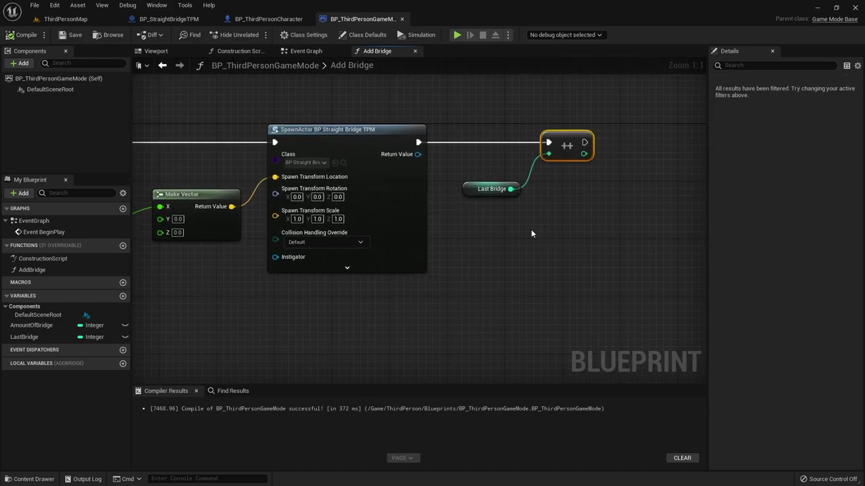
left_click(472, 192)
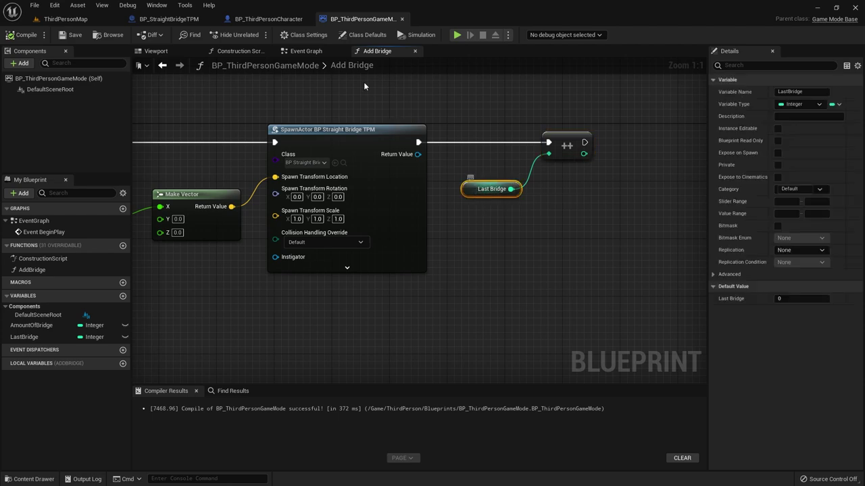
left_click(167, 19)
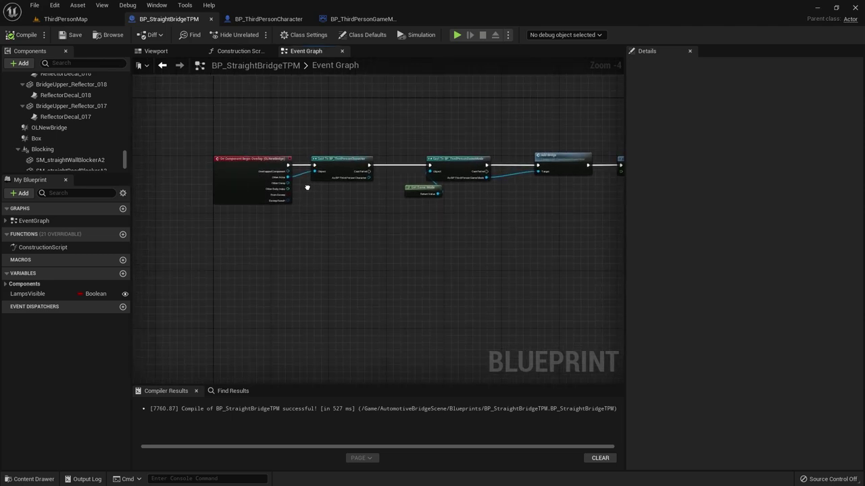
- Inspect the OLNewBridge trigger box and its overlap event in the bridge Blueprint
left_click(155, 51)
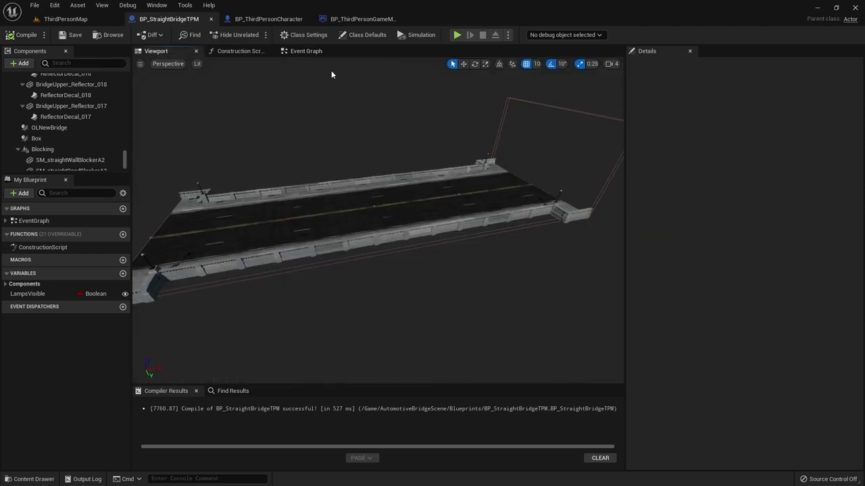
left_click(305, 51)
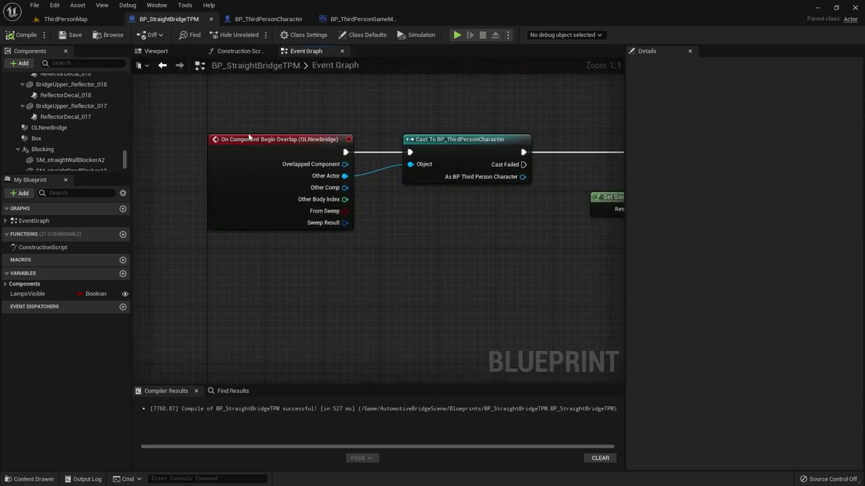
left_click(234, 159)
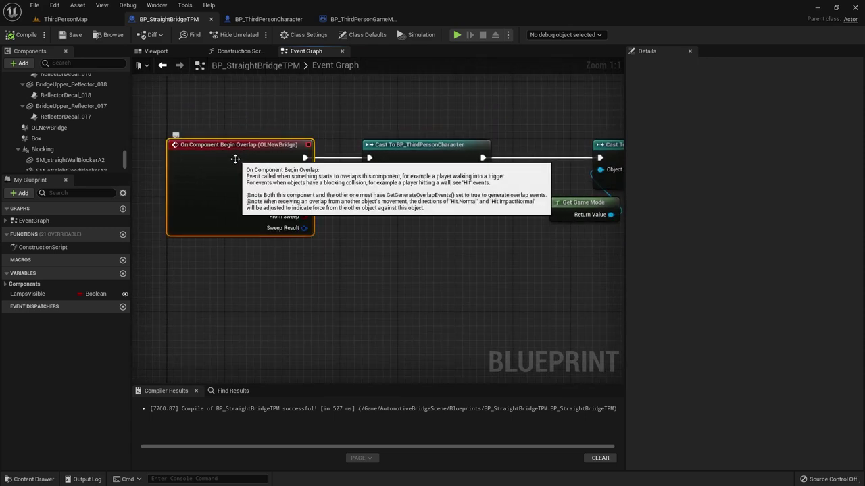
left_click(181, 51)
left_click(542, 106)
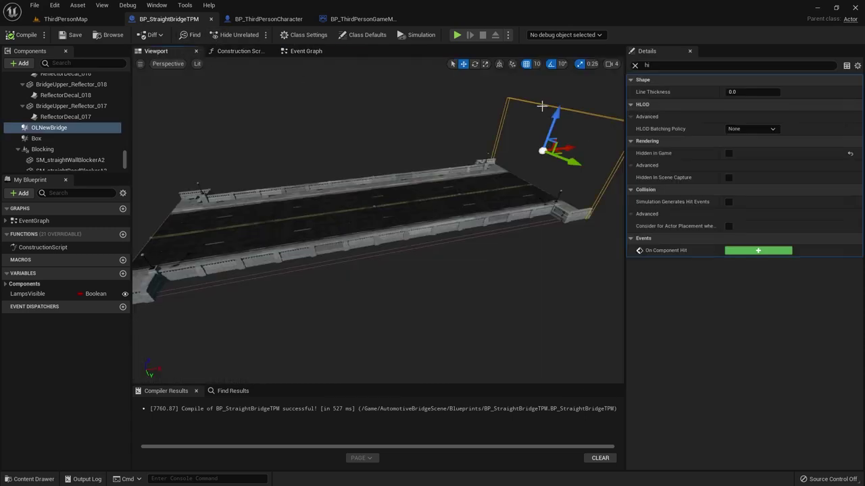
left_click(302, 52)
- Trace the overlap chain through the character cast, game mode cast and Add Bridge call
left_click(427, 138)
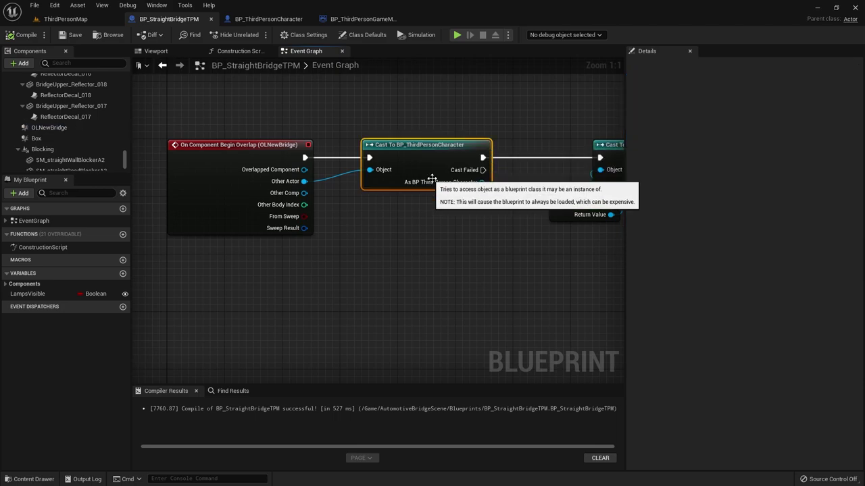
right_click_drag(418, 225, 286, 223)
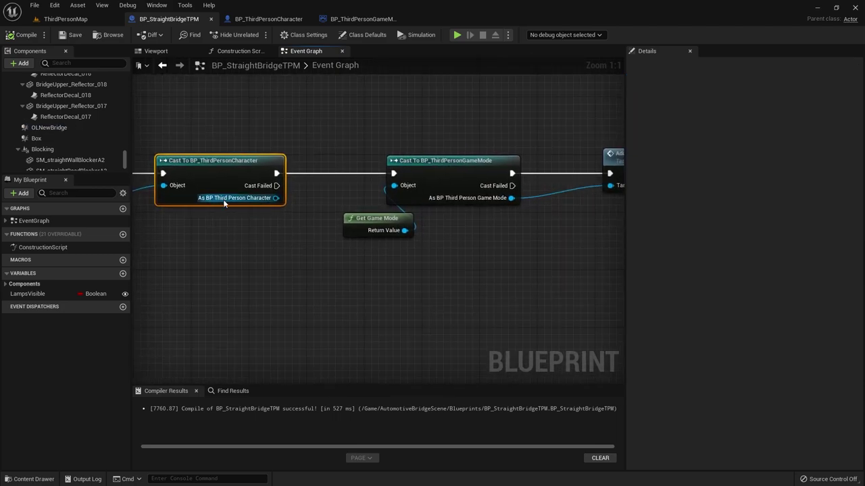
right_click_drag(226, 199, 293, 203)
right_click_drag(431, 232, 403, 231)
left_click(473, 150)
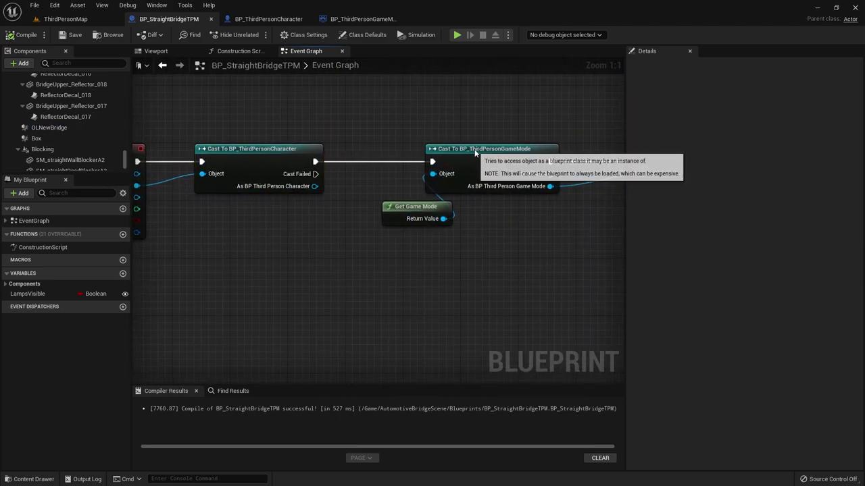
right_click_drag(494, 204, 277, 206)
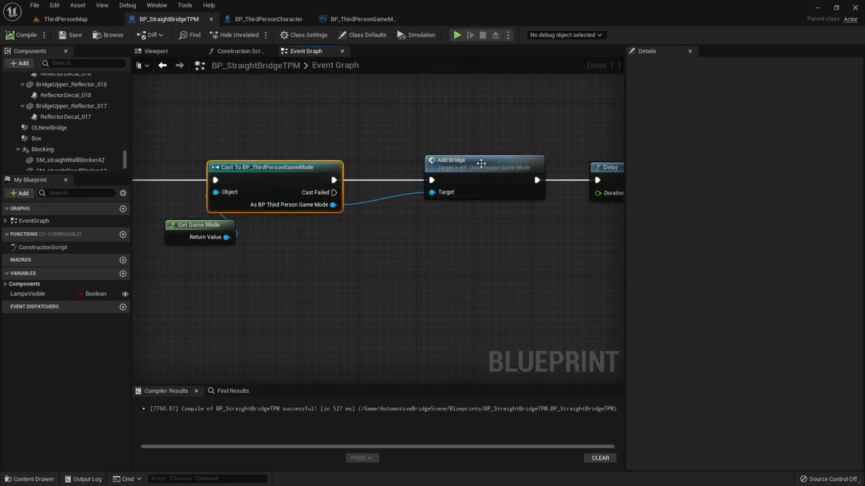
left_click(473, 165)
- Confirm the 3-second Delay and Destroy Actor nodes, then return to ThirdPersonMap
right_click_drag(525, 218, 376, 218)
left_click(467, 182)
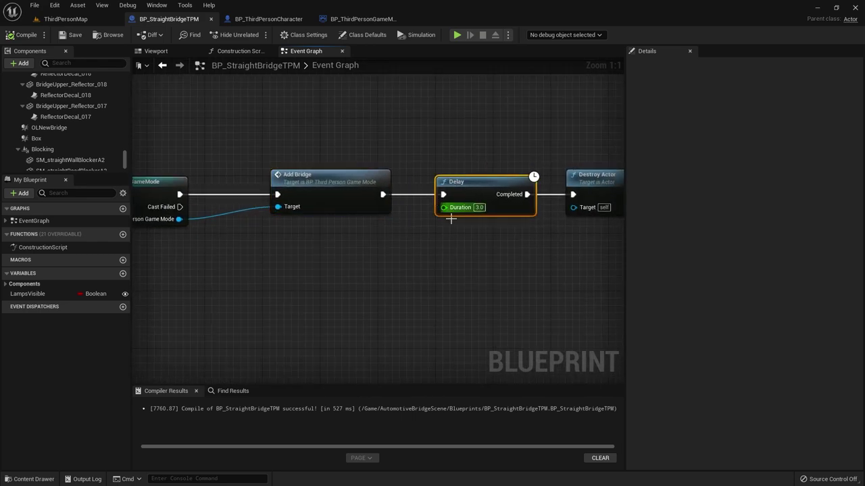
right_click_drag(473, 213, 372, 212)
right_click_drag(557, 161, 508, 162)
left_click(470, 209)
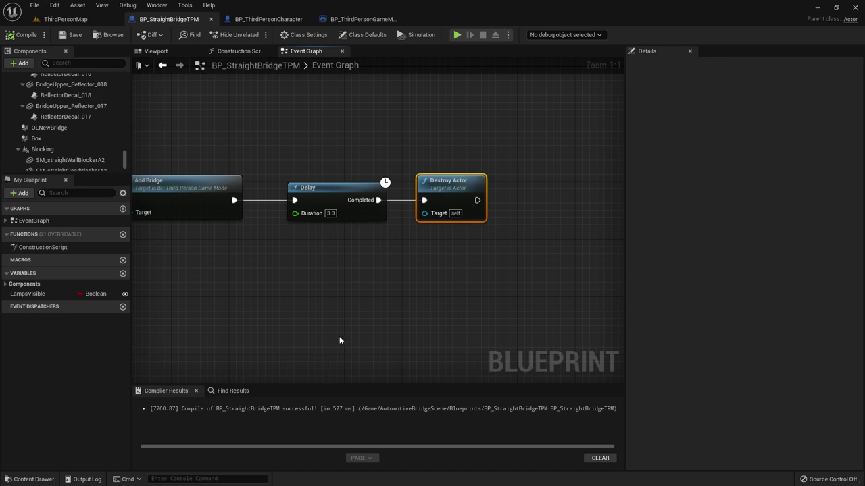
left_click(65, 19)
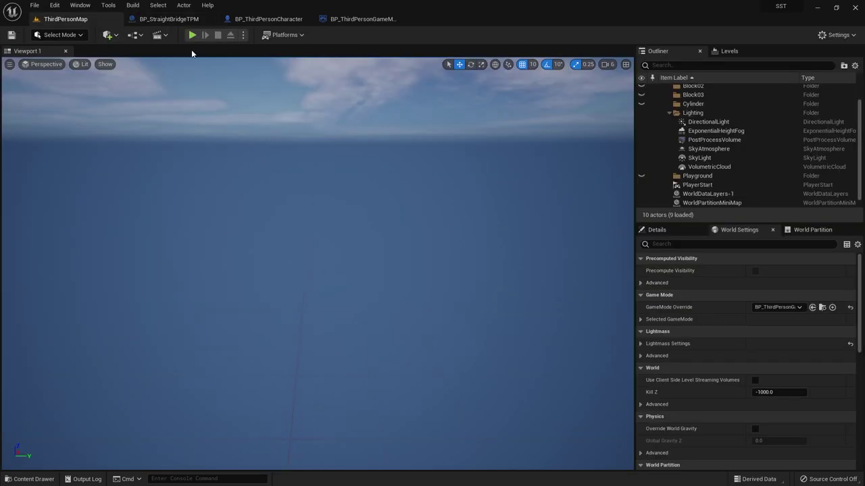
- Go from BP_StraightBridgeTPM to the BP_ThirdPersonCharacter Blueprint's viewport
left_click(171, 21)
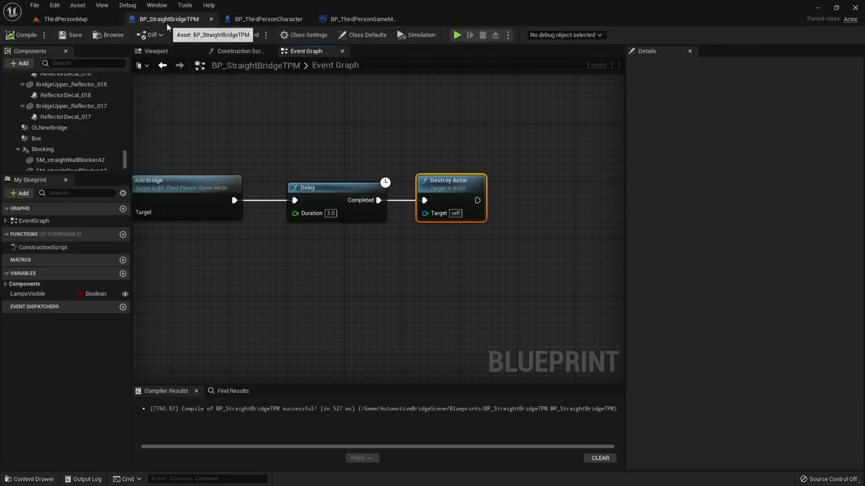
left_click(281, 22)
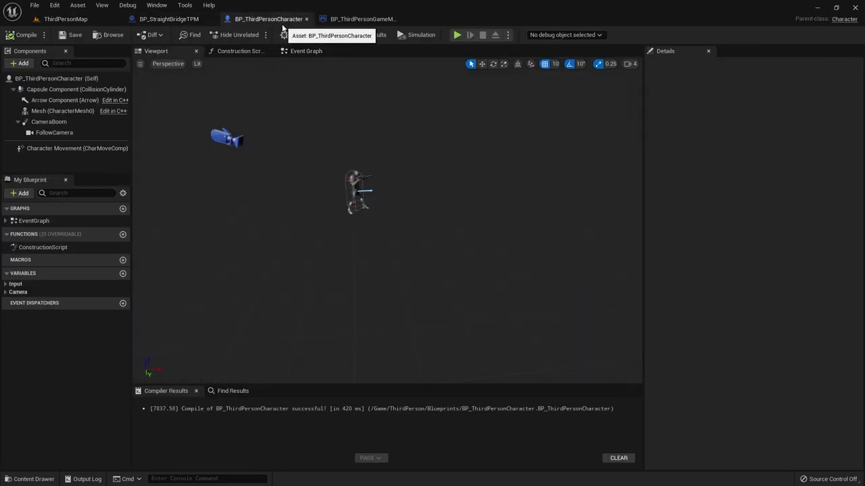